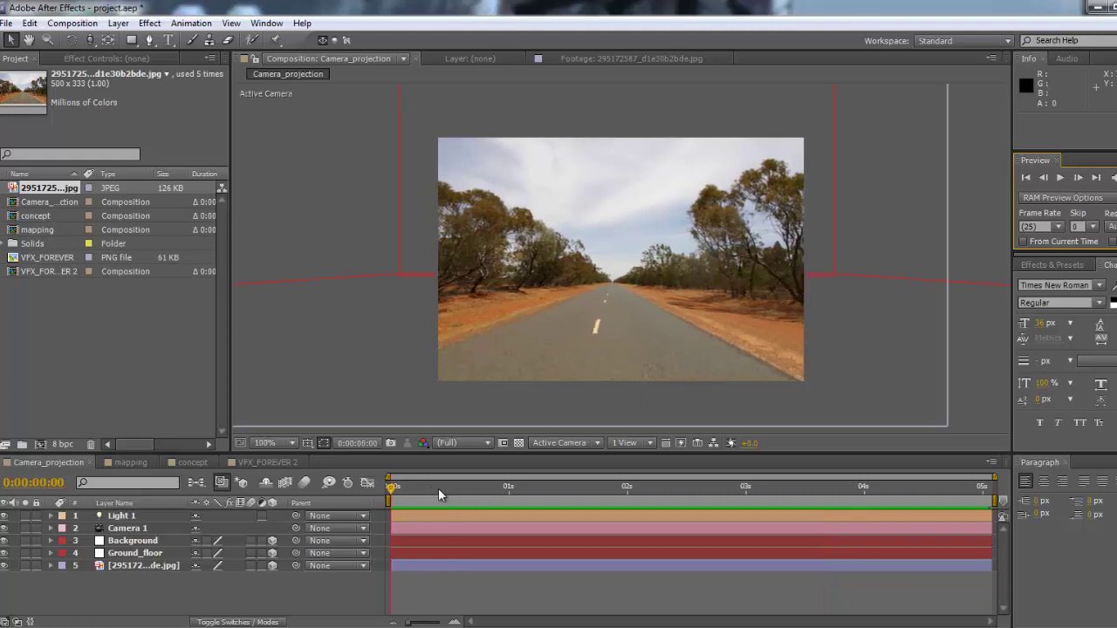
Step: Create a new composition from the road JPEG image in the project
{"action": "left_click", "coordinate": [7, 303]}
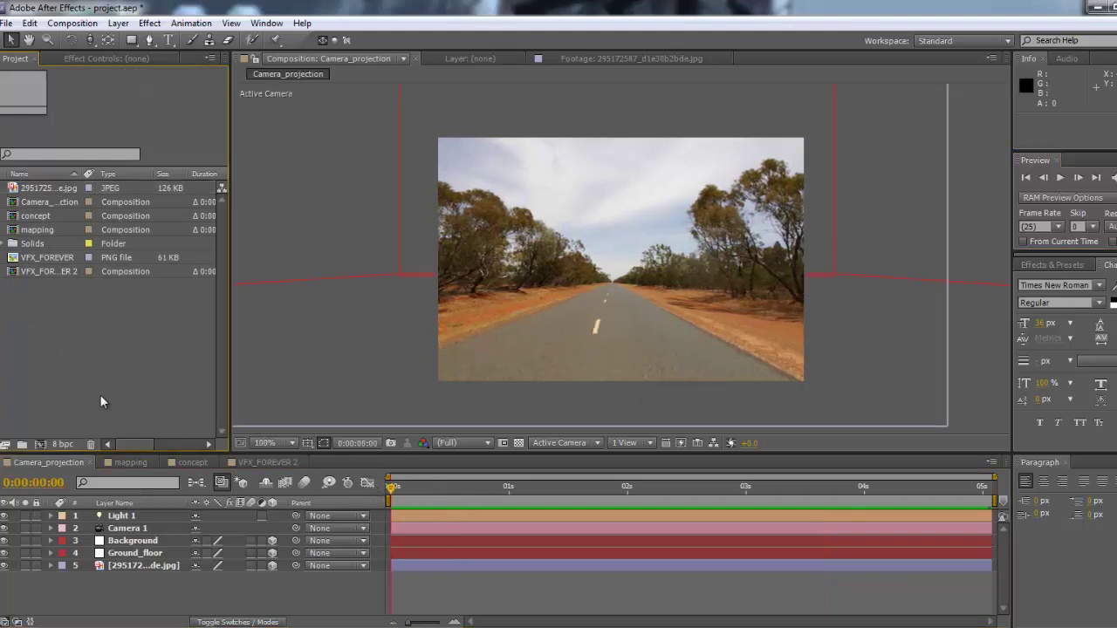
{"action": "left_click", "coordinate": [196, 464]}
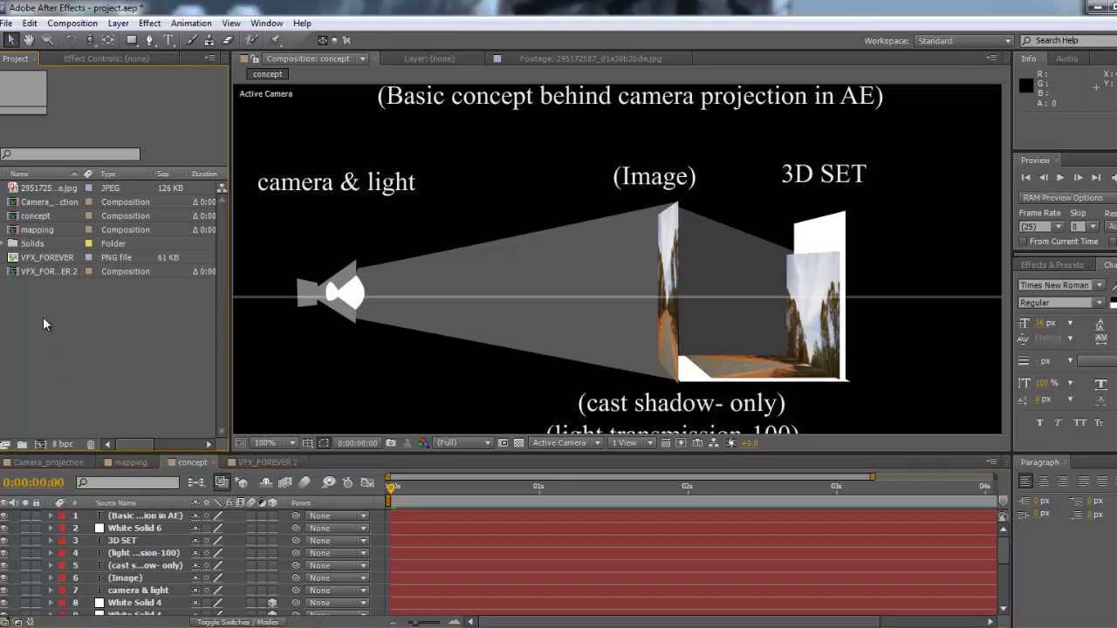
{"action": "left_click", "coordinate": [19, 189]}
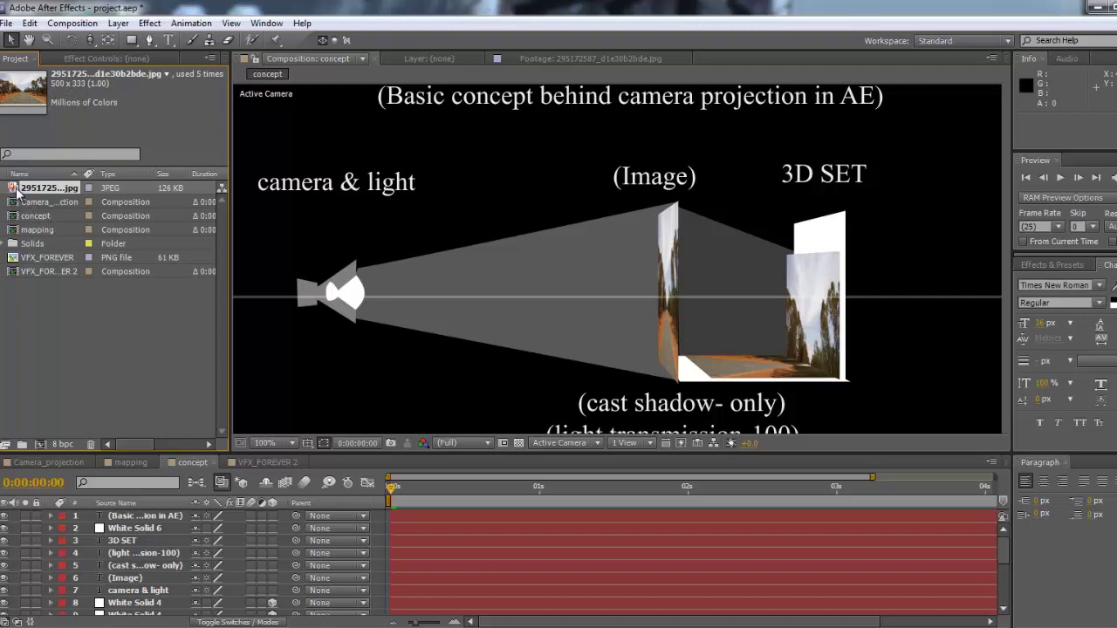
{"action": "left_click", "coordinate": [40, 445]}
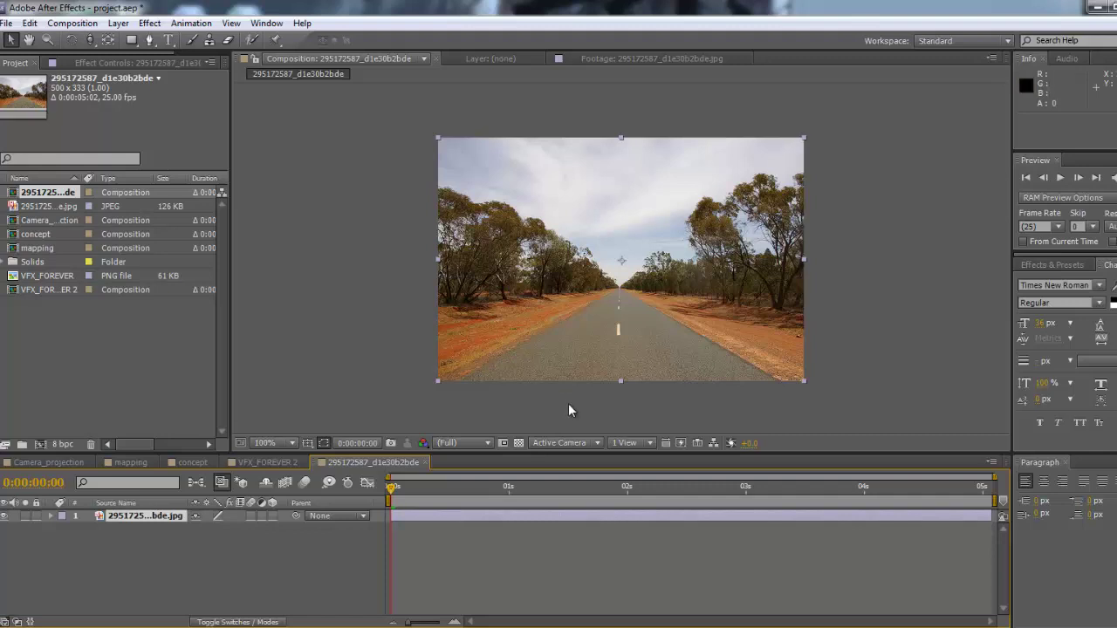
Step: Rename the road image layer in the new composition as footage
{"action": "left_click", "coordinate": [196, 563]}
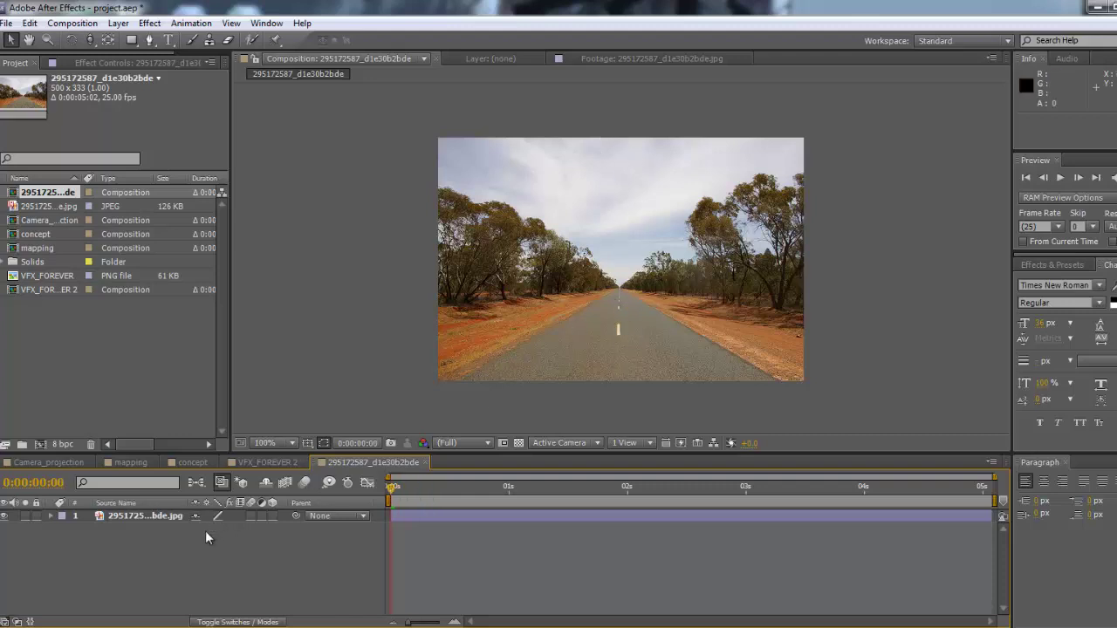
{"action": "left_click", "coordinate": [147, 518]}
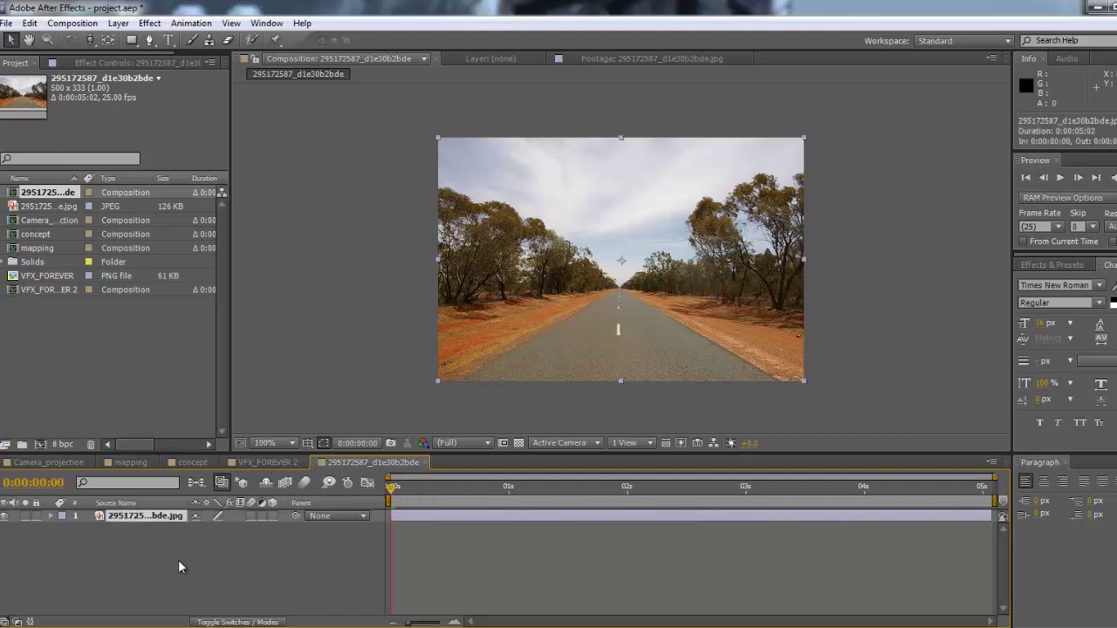
{"action": "left_click", "coordinate": [178, 560]}
{"action": "left_click", "coordinate": [137, 515]}
{"action": "key", "text": "Return"}
{"action": "type", "text": "footage"}
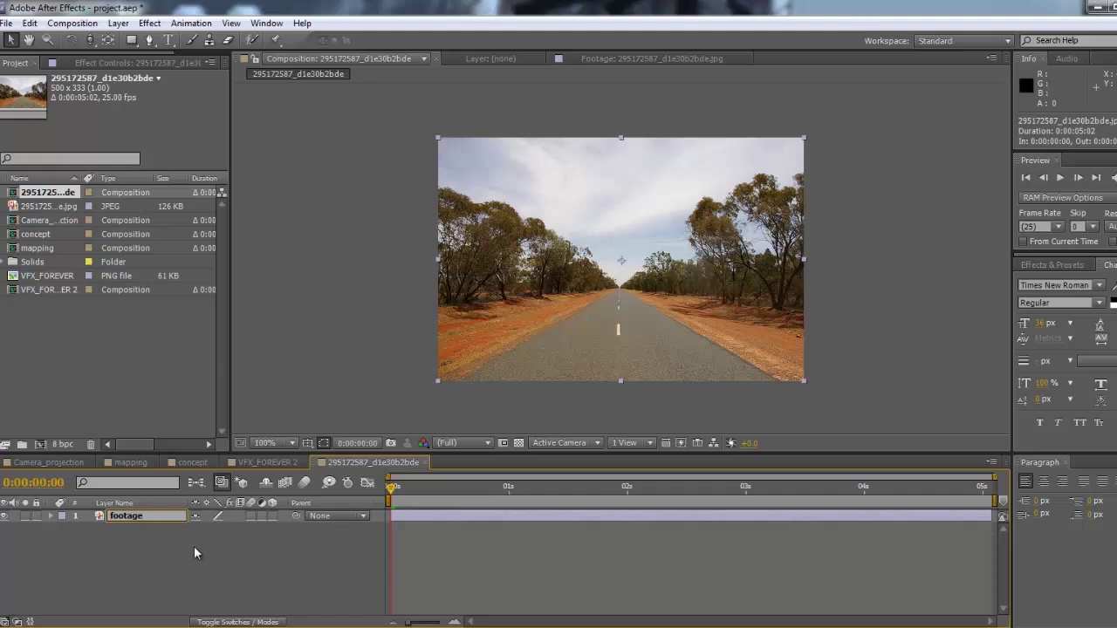
{"action": "left_click", "coordinate": [194, 546]}
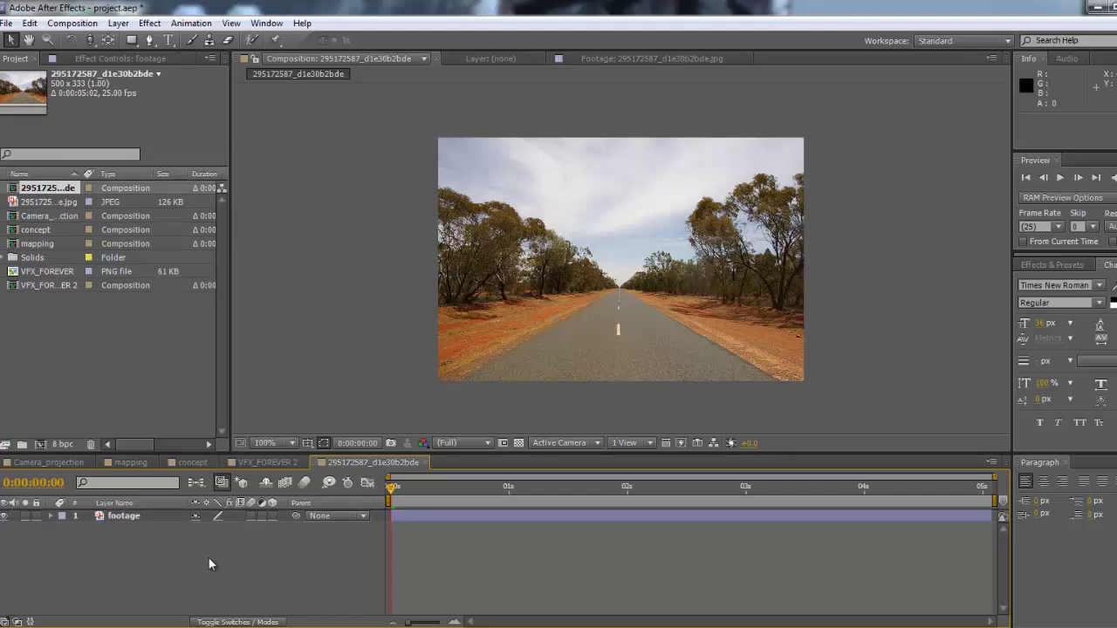
Step: Check the concept diagram, and add a white 500 x 333 px solid above the footage layer in the road composition
{"action": "left_click", "coordinate": [185, 462]}
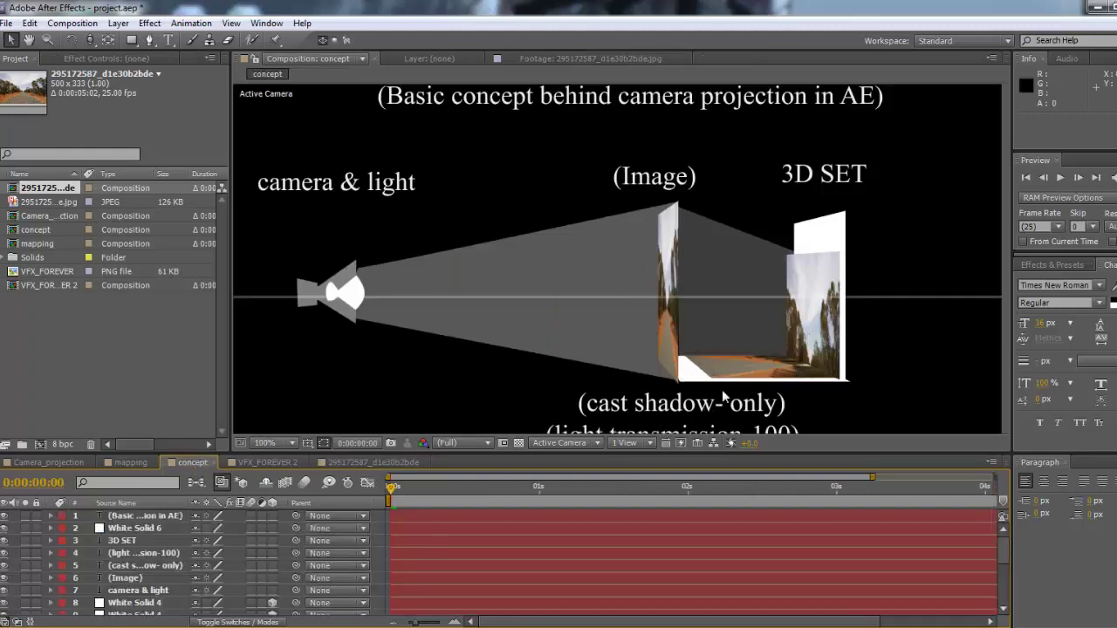
{"action": "left_click", "coordinate": [370, 464]}
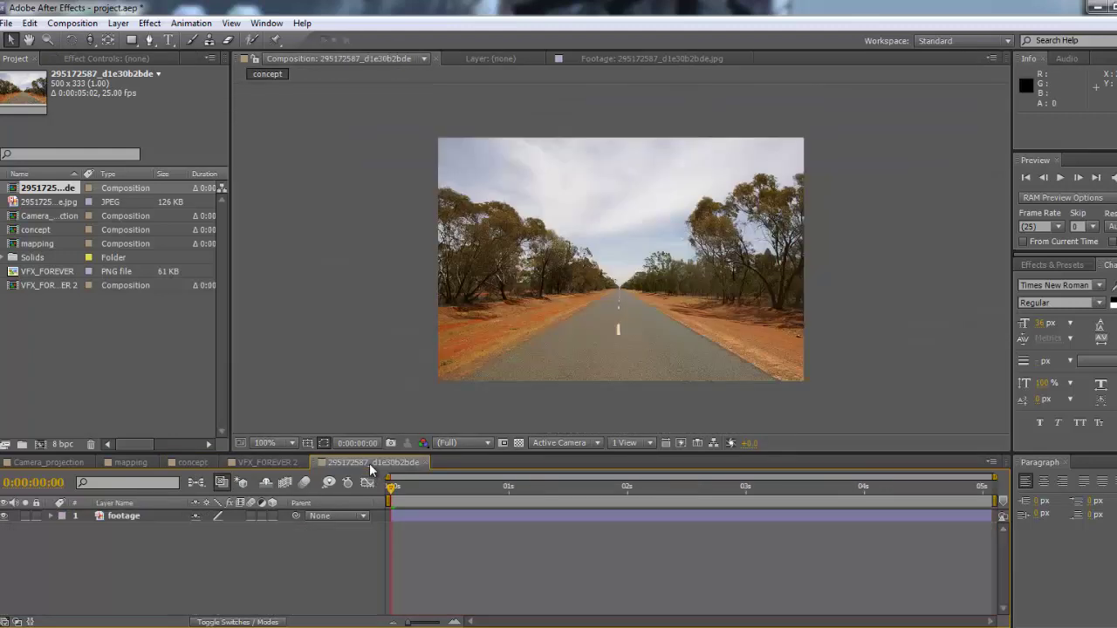
{"action": "right_click", "coordinate": [154, 561]}
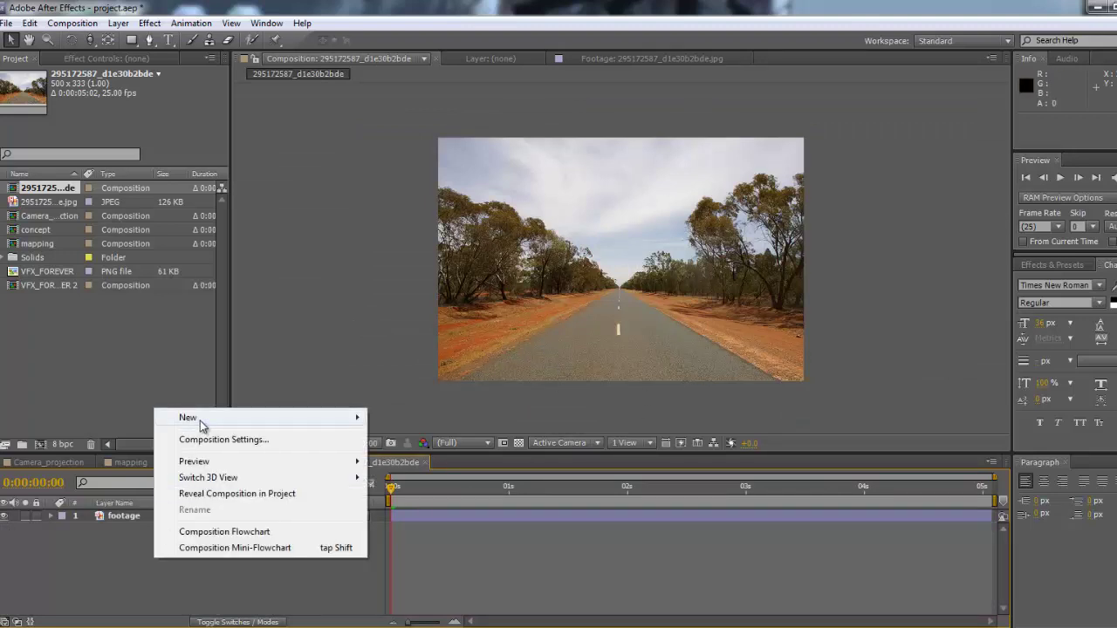
{"action": "mouse_move", "coordinate": [278, 416]}
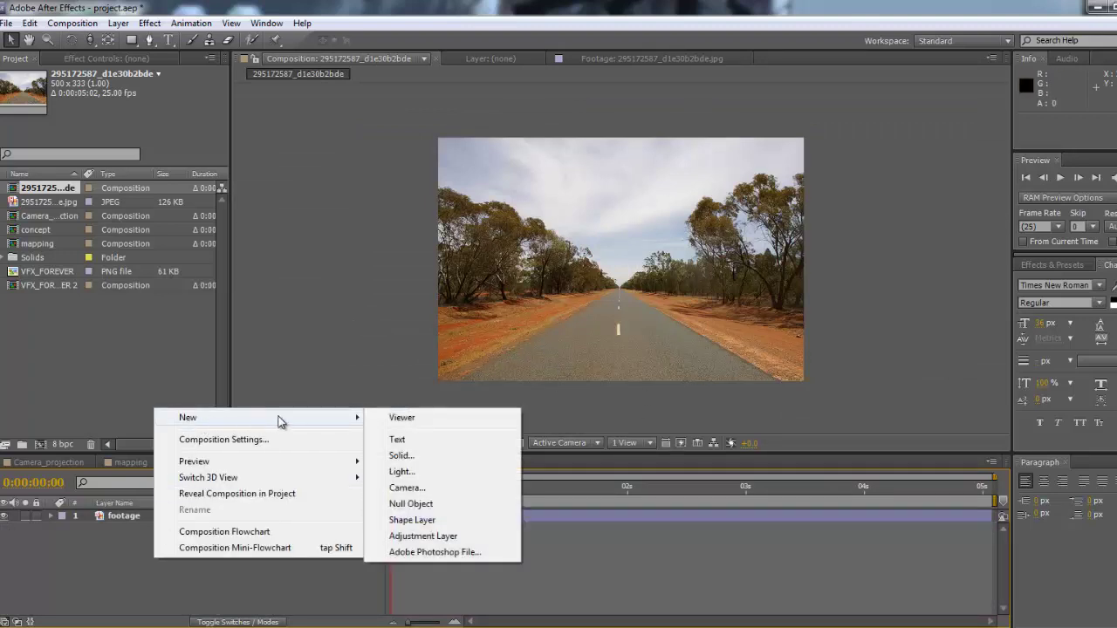
{"action": "left_click", "coordinate": [425, 460]}
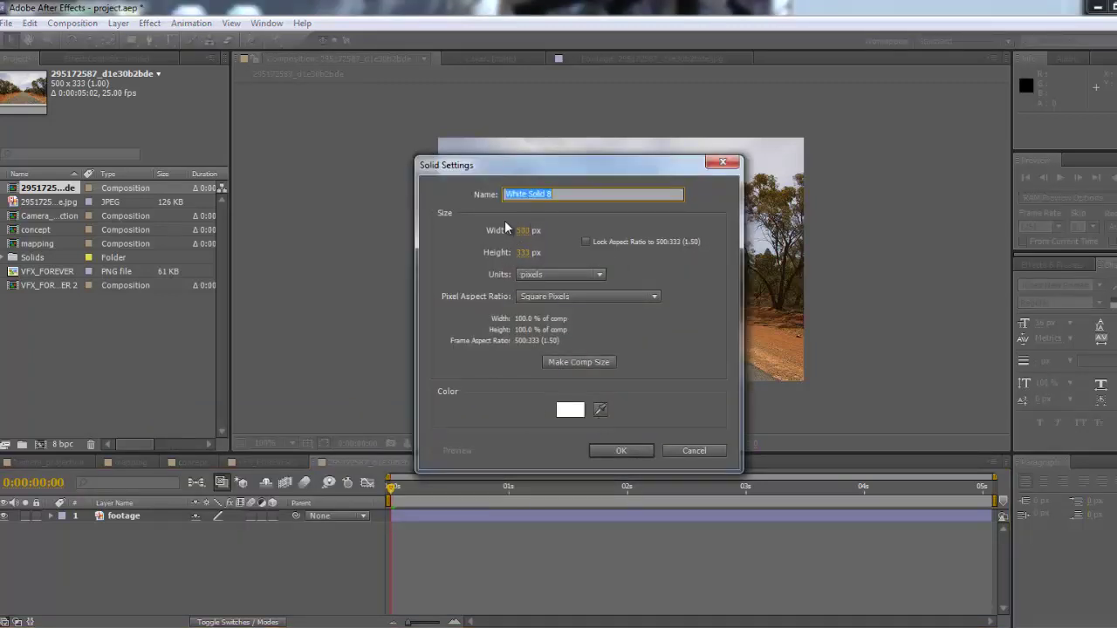
{"action": "left_click", "coordinate": [618, 451]}
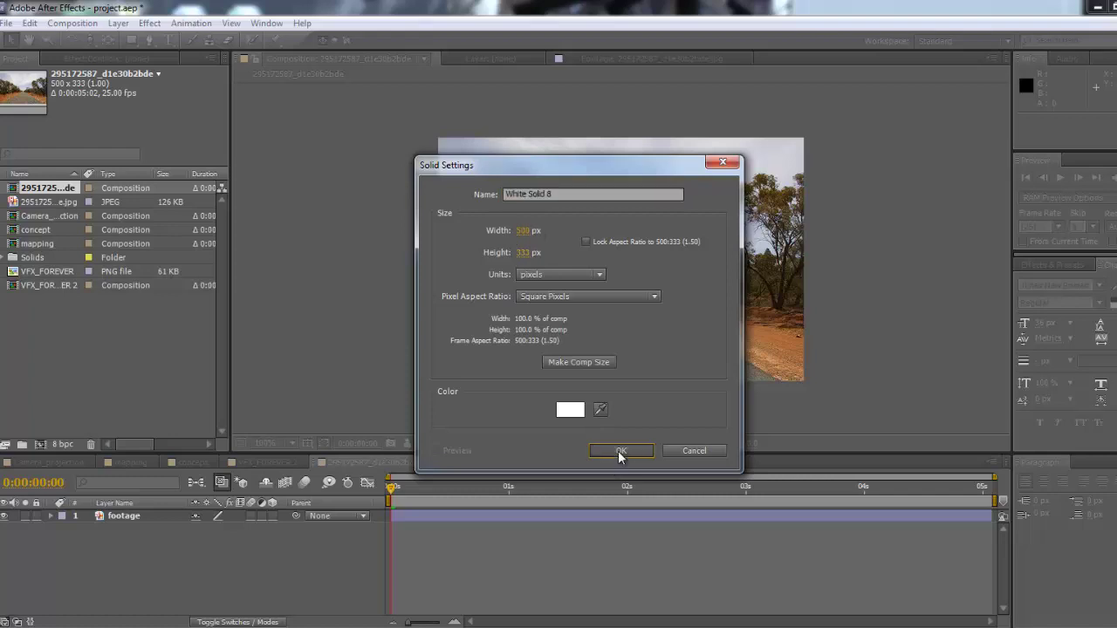
{"action": "left_click", "coordinate": [158, 582]}
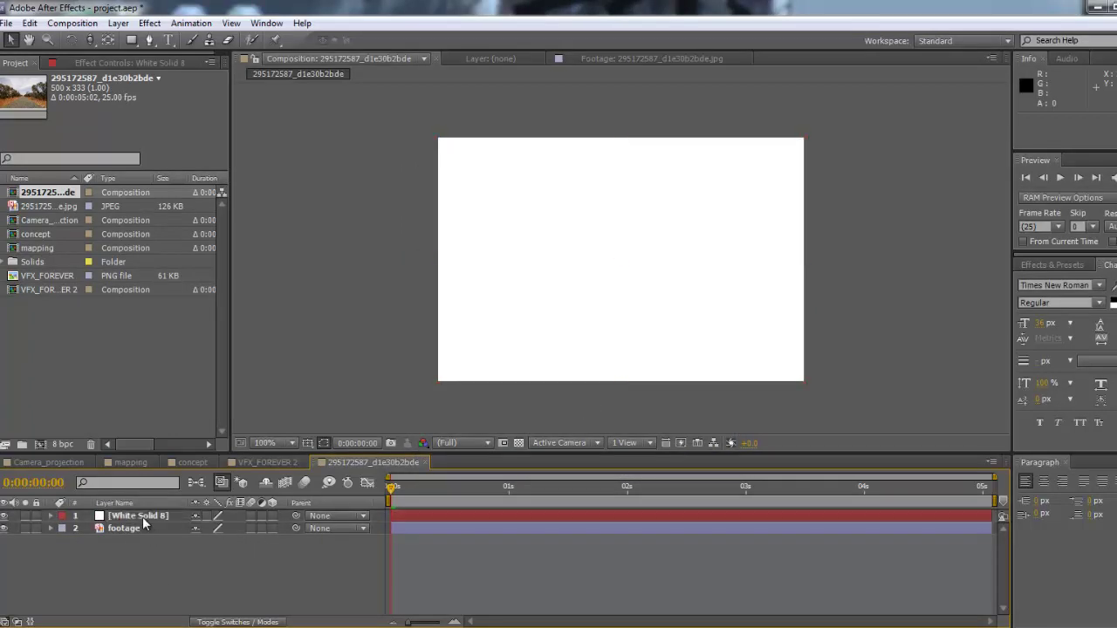
Step: Make the white solid a 3D layer and rotate it flat to an X orientation of 270°
{"action": "left_click", "coordinate": [143, 516]}
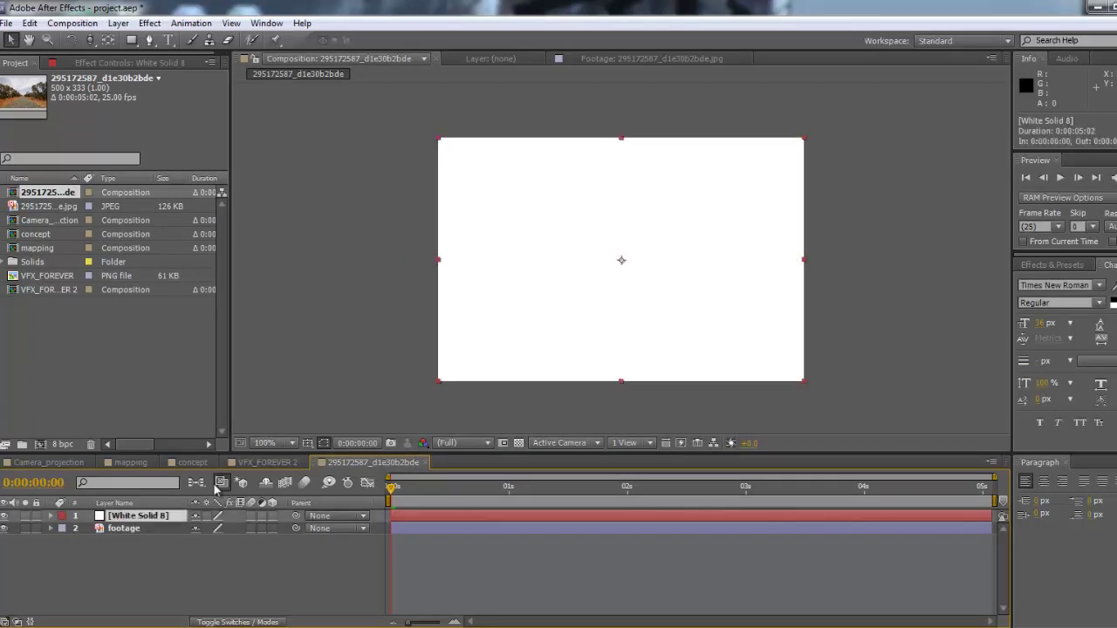
{"action": "left_click", "coordinate": [273, 516]}
{"action": "key", "text": "w"}
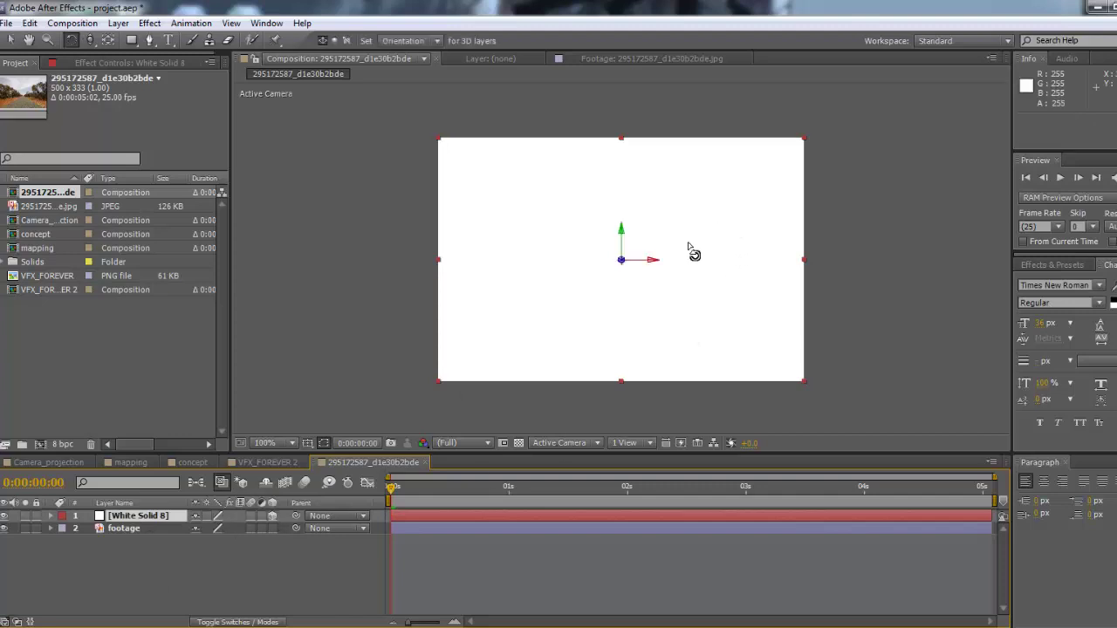
{"action": "left_click_drag", "start_coordinate": [650, 259], "coordinate": [636, 204]}
{"action": "key", "text": "v"}
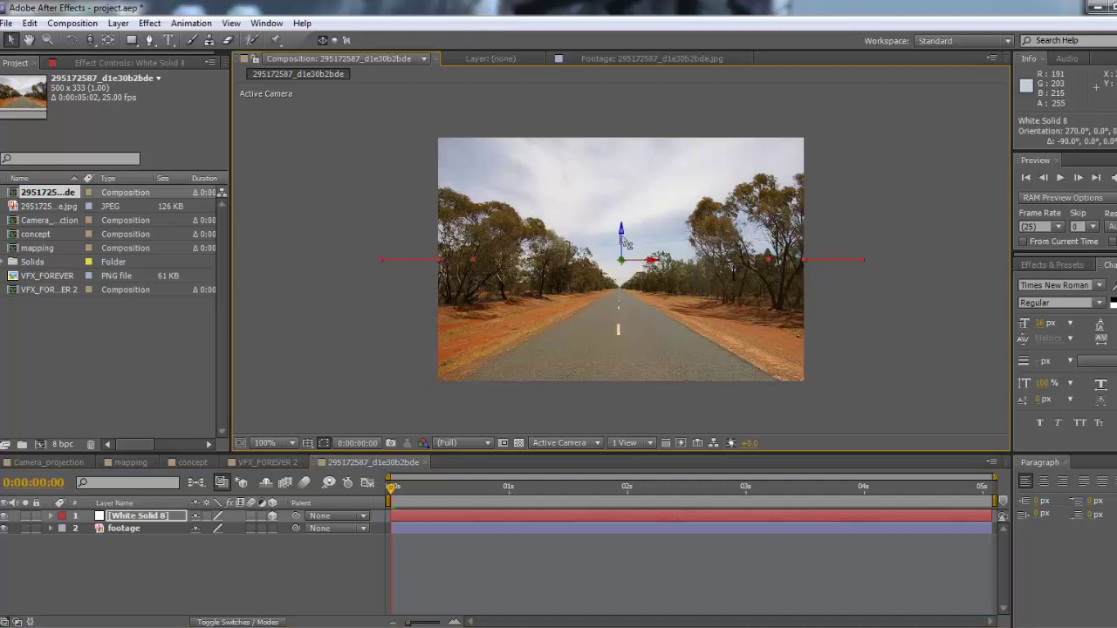
Step: Position the flat solid over the road up to the horizon and scale it to about 508% by 612%
{"action": "left_click_drag", "start_coordinate": [625, 242], "coordinate": [621, 389]}
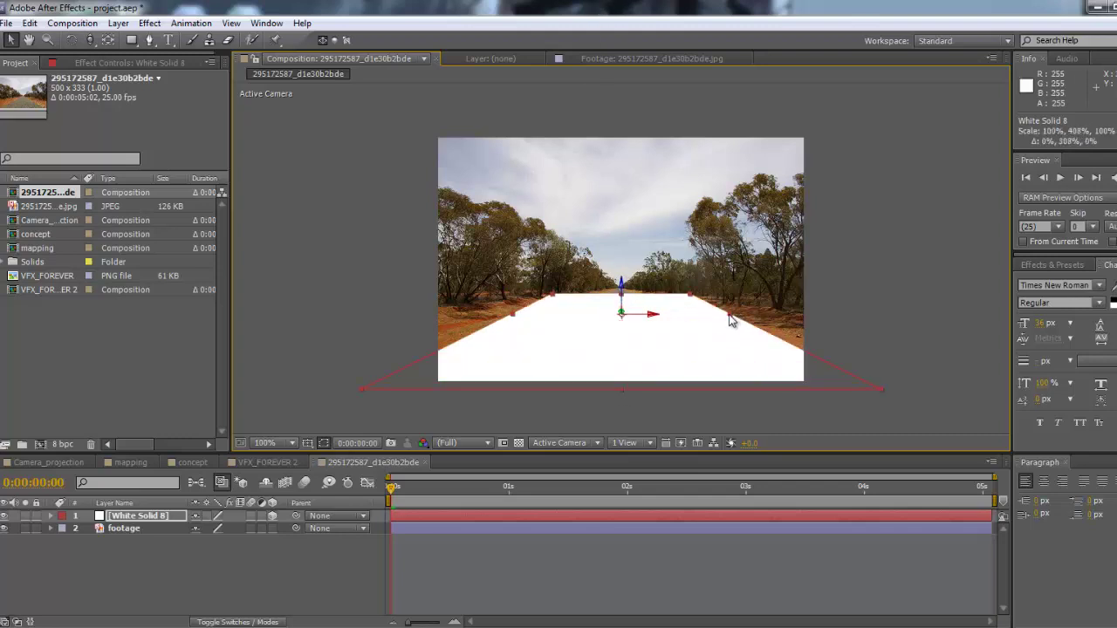
{"action": "left_click_drag", "start_coordinate": [735, 319], "coordinate": [969, 314]}
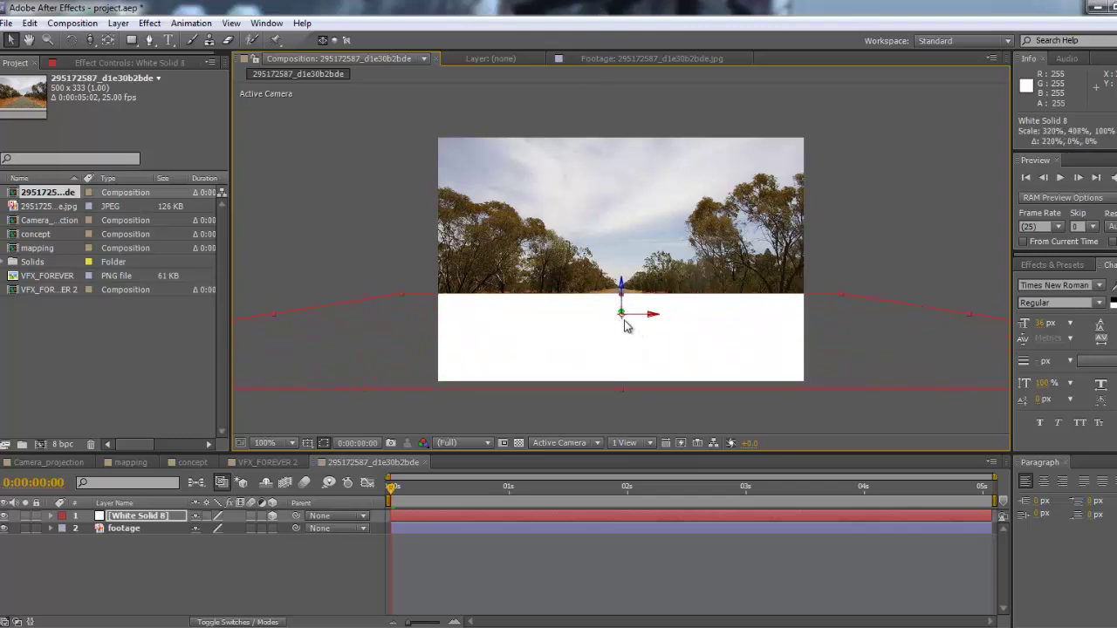
{"action": "left_click_drag", "start_coordinate": [623, 316], "coordinate": [581, 105]}
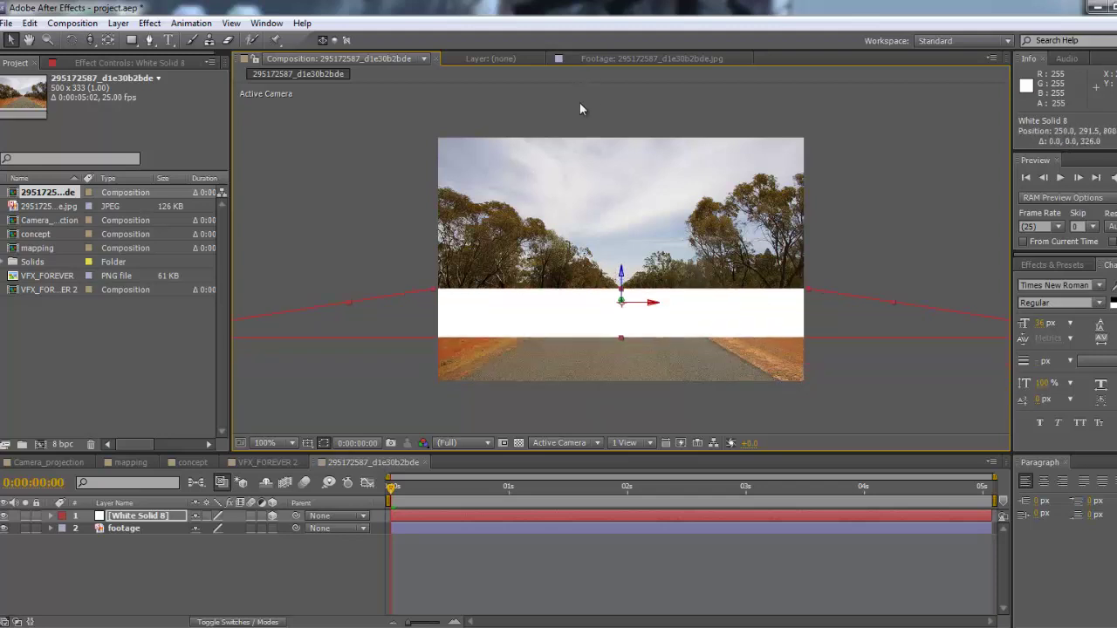
{"action": "left_click_drag", "start_coordinate": [620, 340], "coordinate": [613, 395]}
{"action": "left_click", "coordinate": [346, 299]}
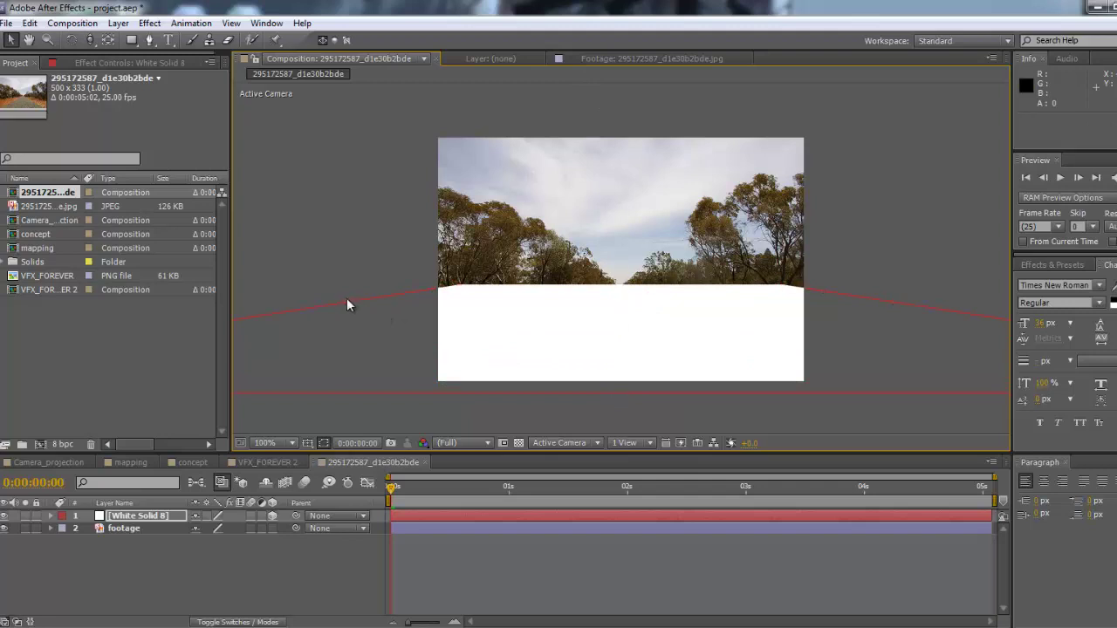
{"action": "left_click", "coordinate": [651, 360]}
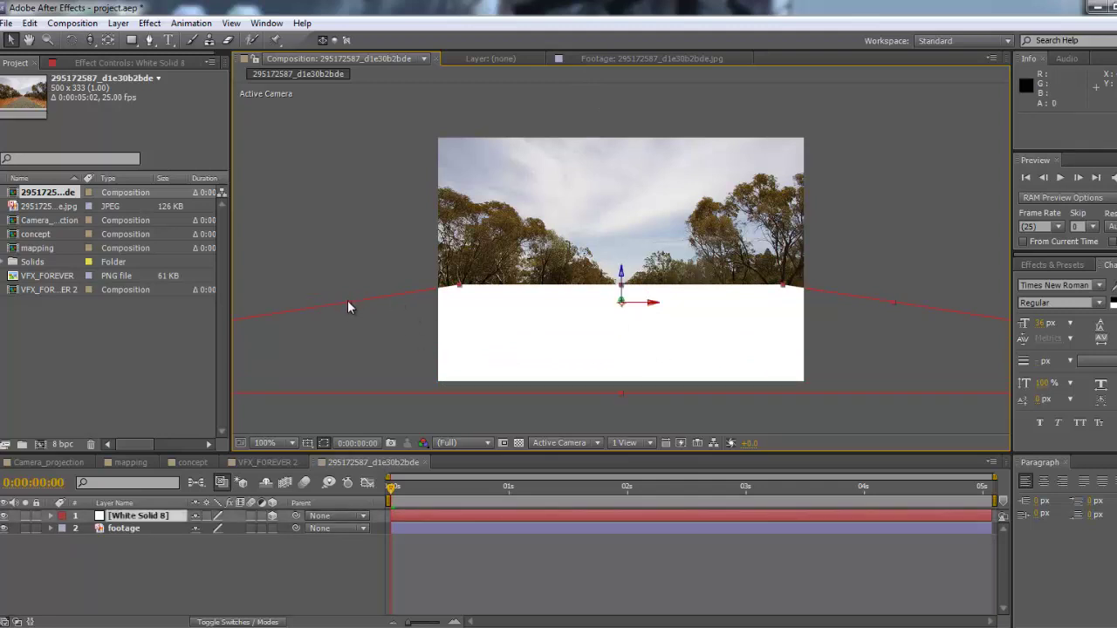
{"action": "left_click_drag", "start_coordinate": [348, 306], "coordinate": [307, 301]}
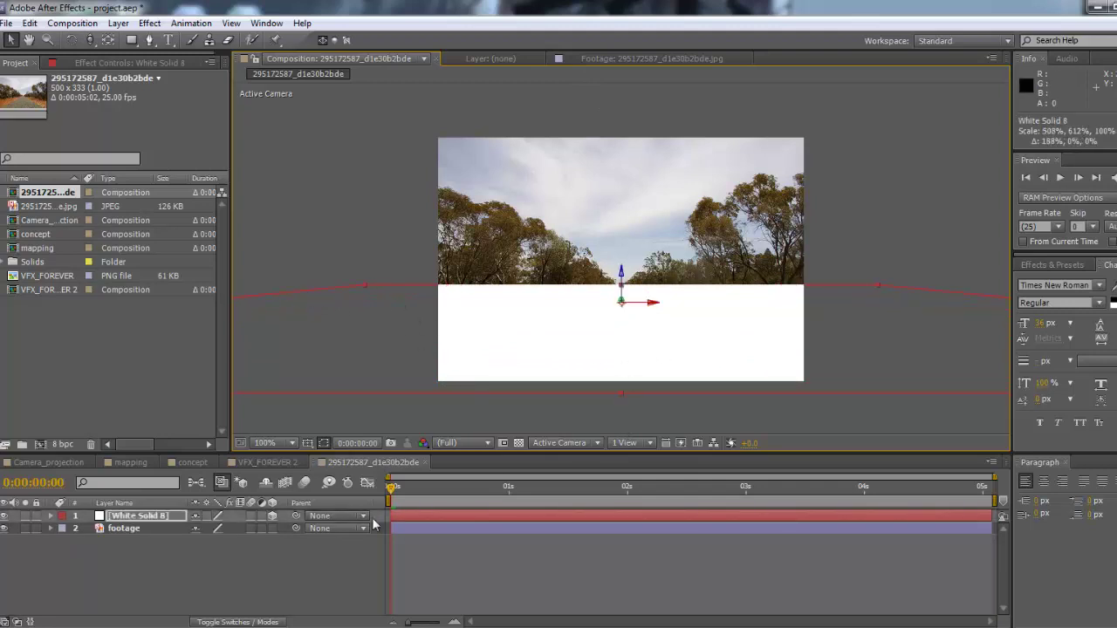
Step: Rename the flat white solid layer as ground
{"action": "left_click", "coordinate": [154, 516]}
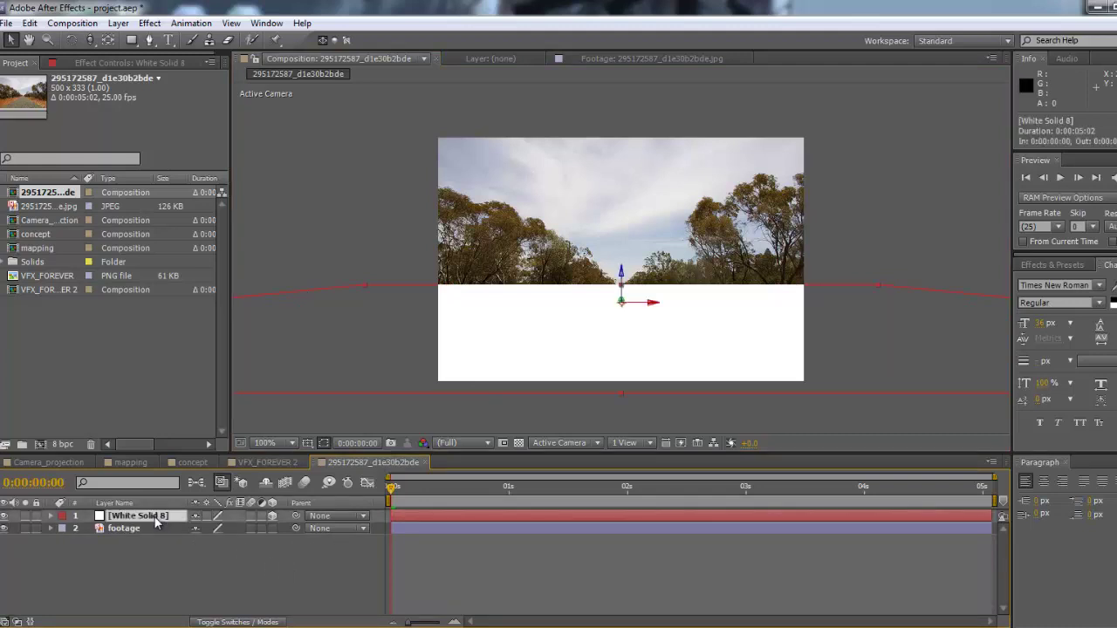
{"action": "key", "text": "Return"}
{"action": "type", "text": "ground"}
{"action": "key", "text": "Return"}
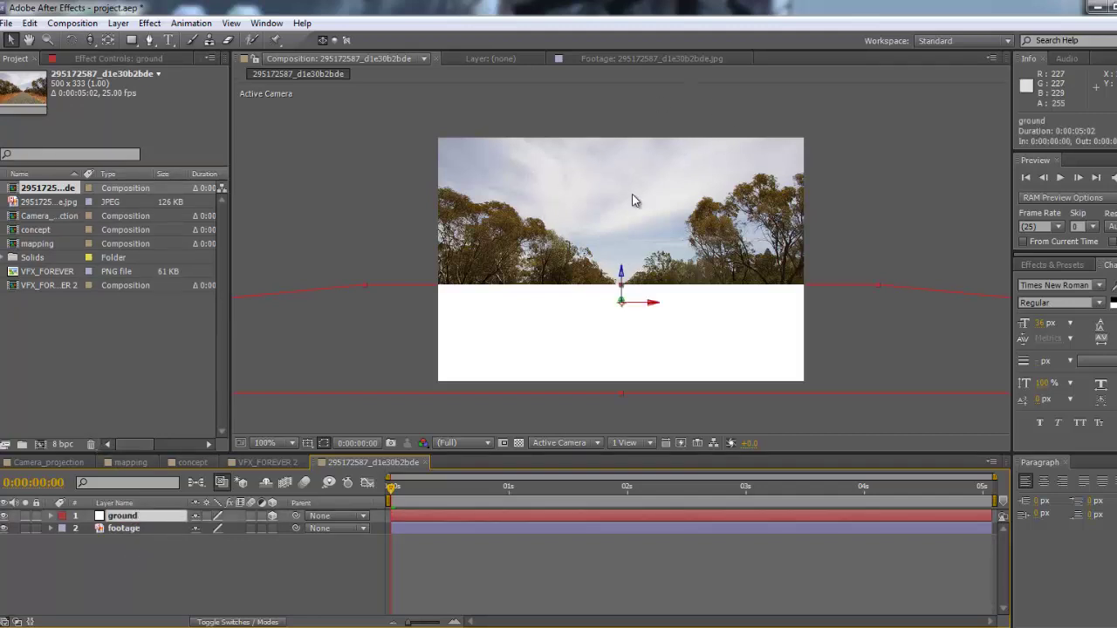
Step: Duplicate the ground layer and rotate the copy upright to an X orientation of 180°
{"action": "key", "text": "ctrl+d"}
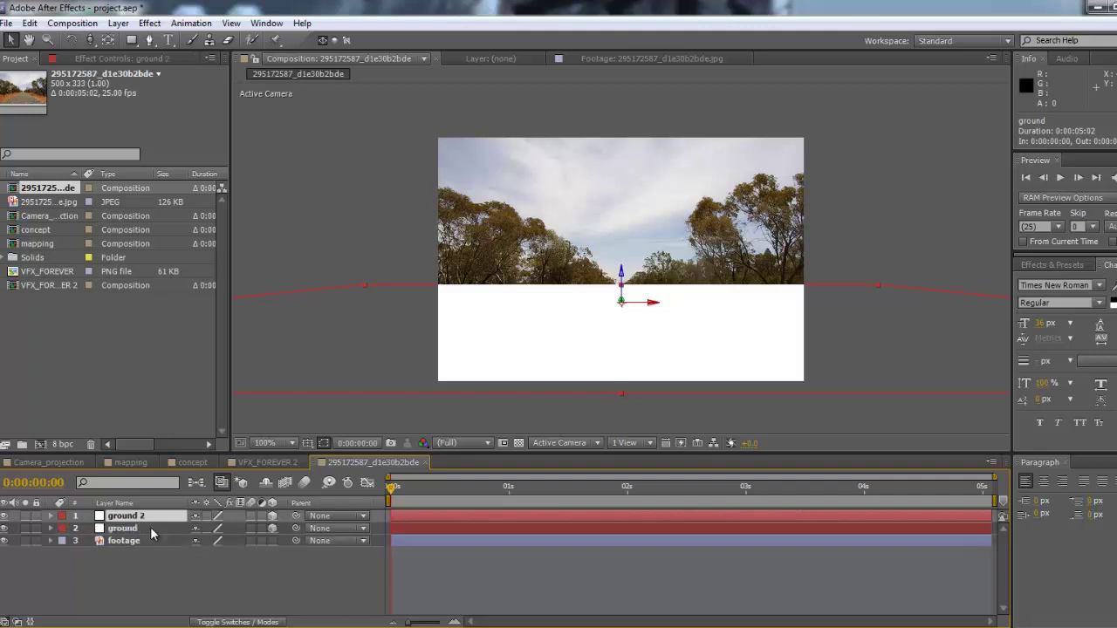
{"action": "key", "text": "w"}
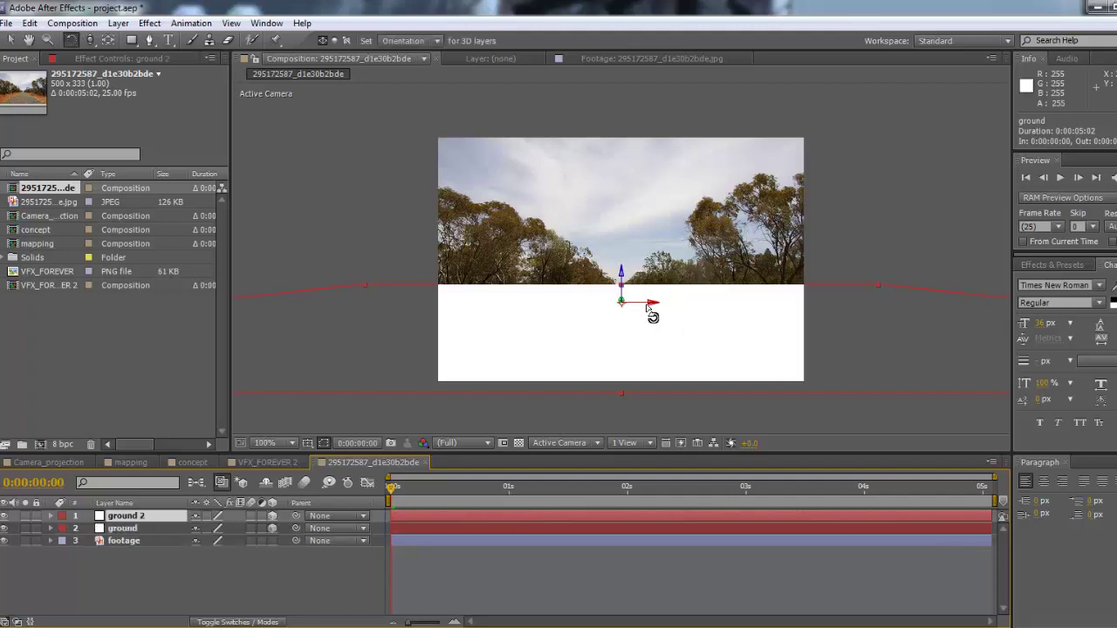
{"action": "left_click_drag", "start_coordinate": [650, 303], "coordinate": [636, 247]}
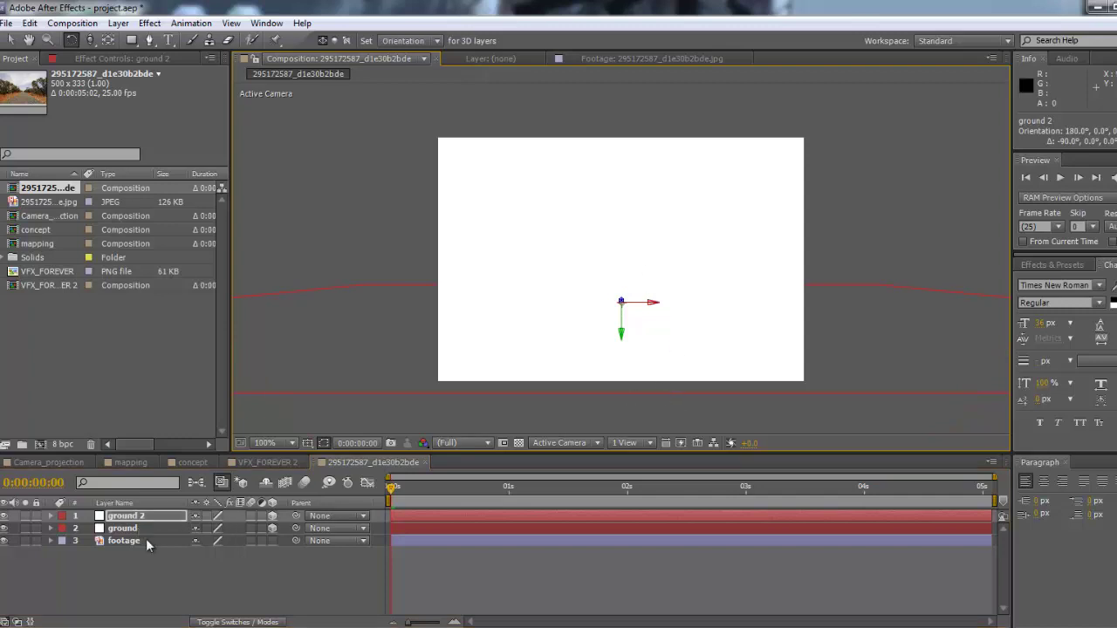
{"action": "key", "text": "r"}
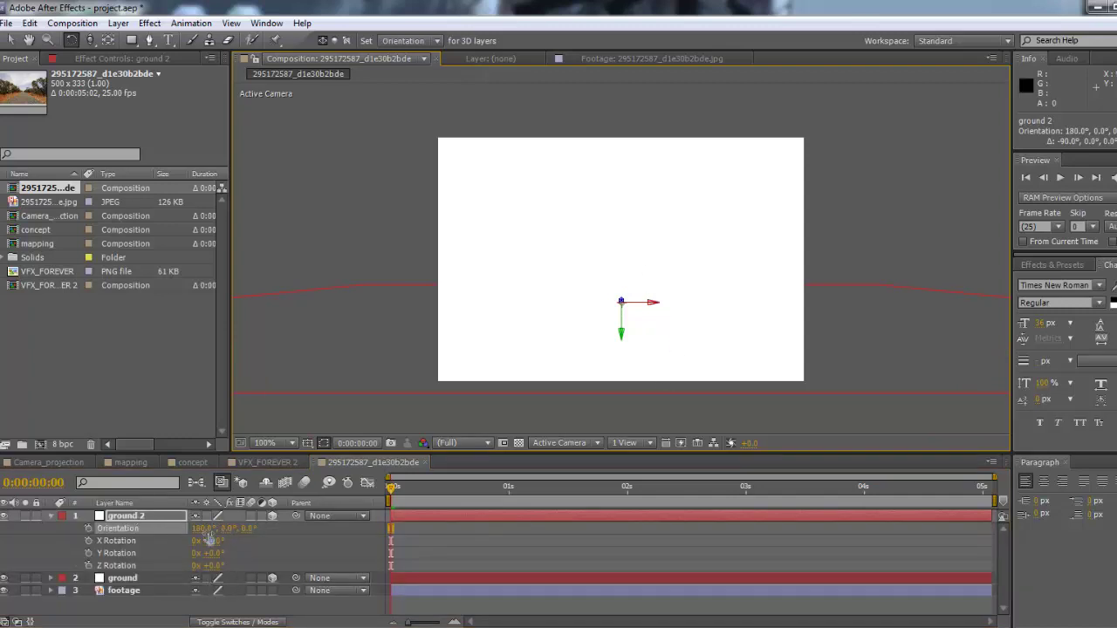
{"action": "left_click", "coordinate": [49, 516]}
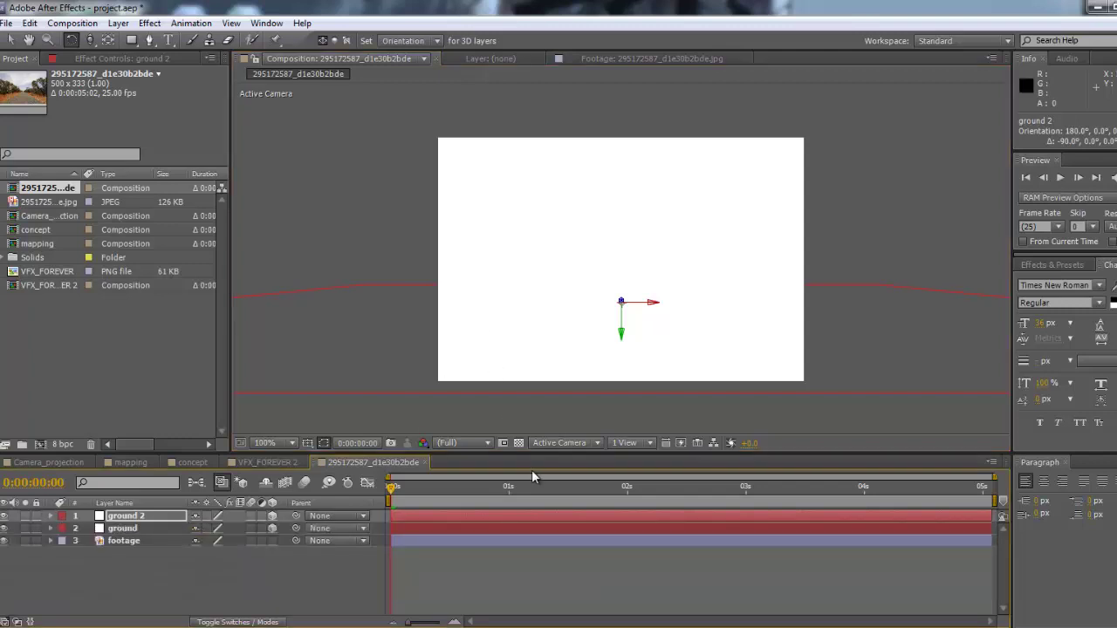
Step: In the Top view, move the upright ground 2 solid back about 1028 px in Z to the flat ground's far edge
{"action": "left_click", "coordinate": [569, 445]}
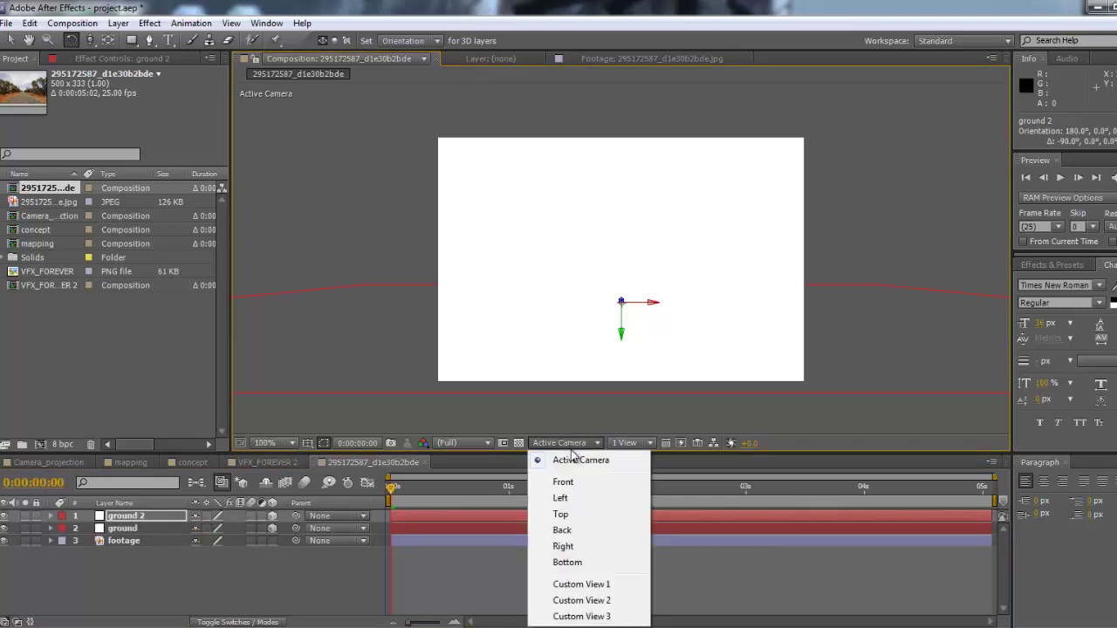
{"action": "left_click", "coordinate": [561, 514]}
{"action": "scroll", "coordinate": [654, 239], "scroll_direction": "down", "scroll_amount": 6}
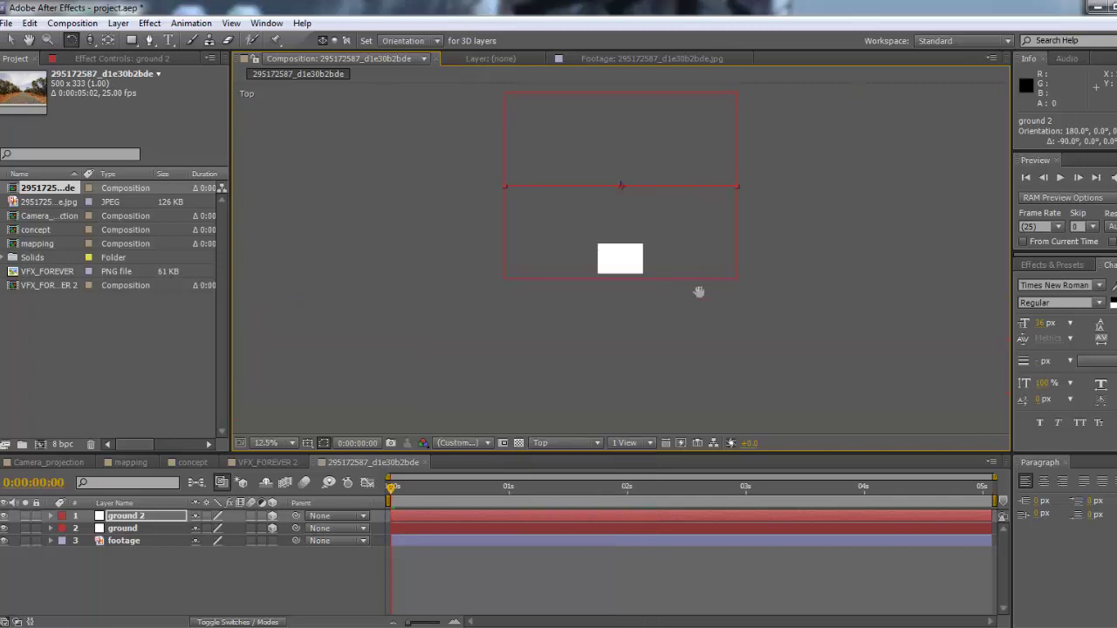
{"action": "scroll", "coordinate": [698, 291], "scroll_direction": "up", "scroll_amount": 3}
{"action": "left_click", "coordinate": [131, 518]}
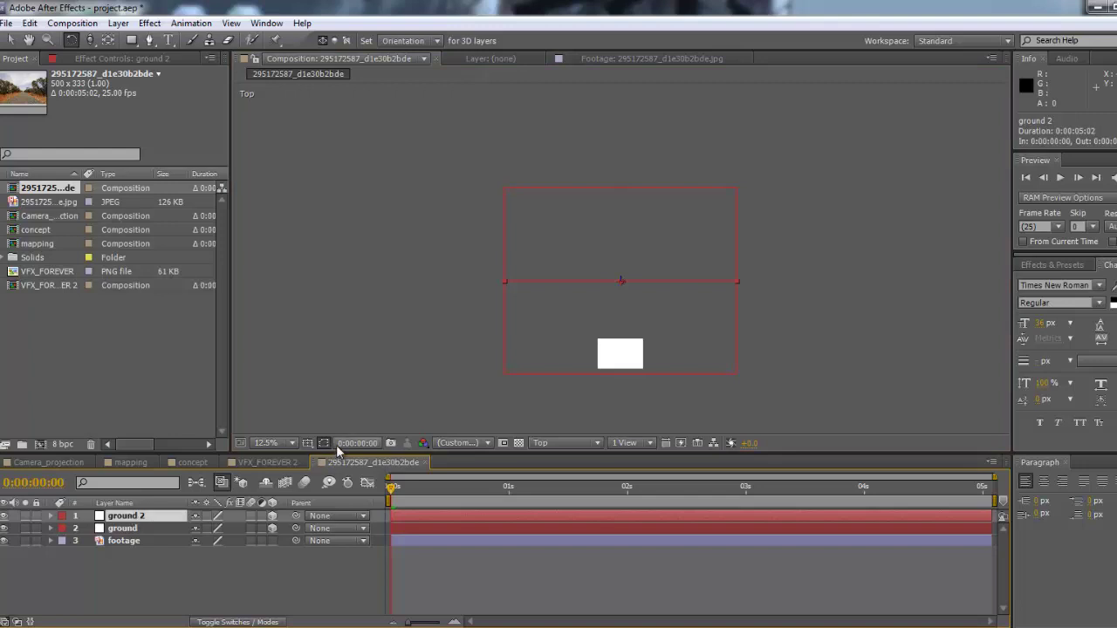
{"action": "key", "text": "v"}
{"action": "key", "text": "period"}
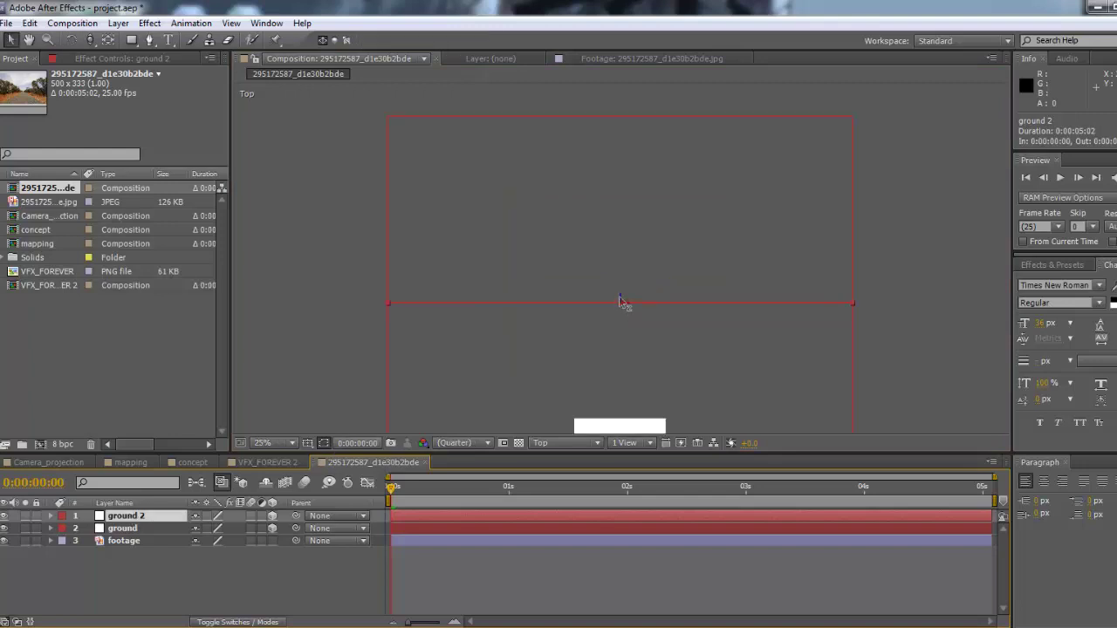
{"action": "left_click_drag", "start_coordinate": [619, 302], "coordinate": [592, 116]}
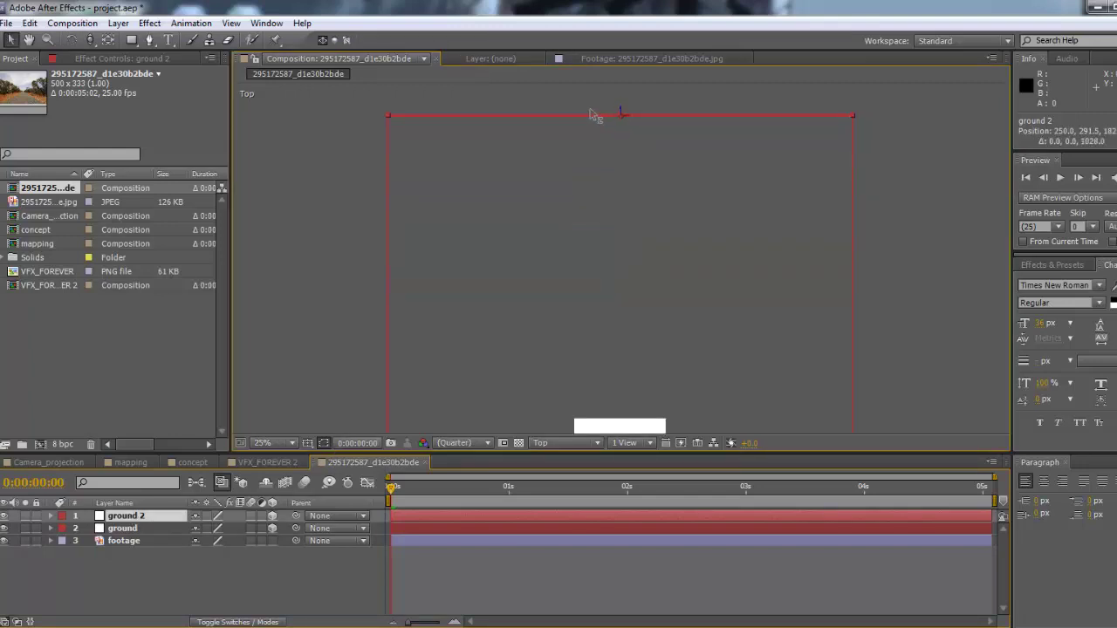
Step: In the Active Camera view, raise ground 2 to a Y position of about -720 so its bottom edge meets the ground's far edge
{"action": "left_click", "coordinate": [559, 443]}
{"action": "left_click", "coordinate": [571, 470]}
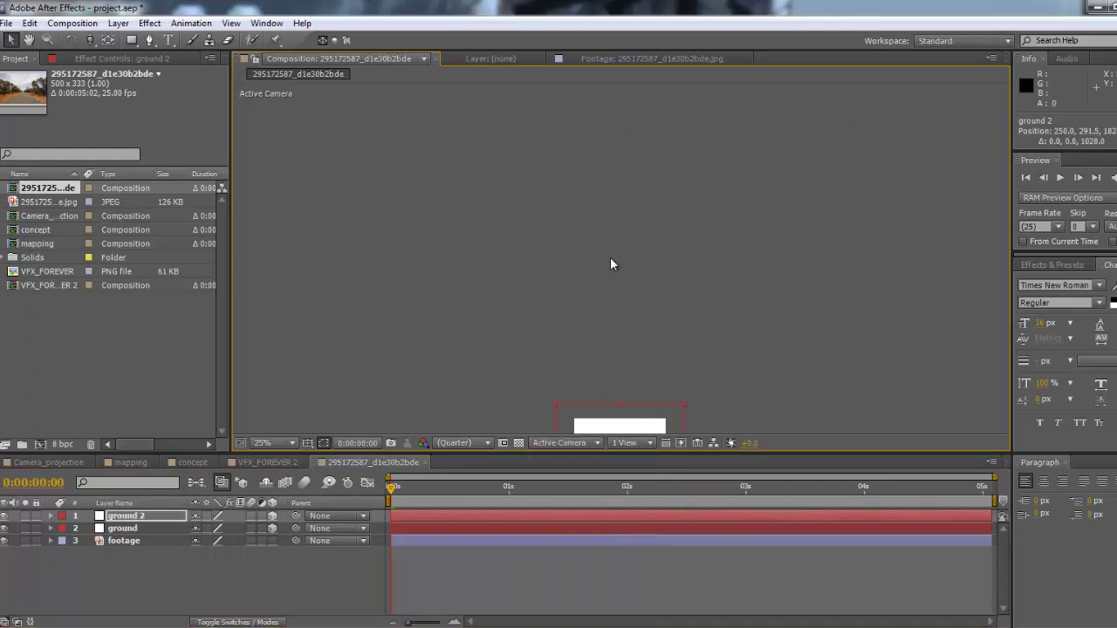
{"action": "scroll", "coordinate": [611, 262], "scroll_direction": "down", "scroll_amount": 2}
{"action": "left_click_drag", "start_coordinate": [635, 358], "coordinate": [703, 264]}
{"action": "scroll", "coordinate": [616, 278], "scroll_direction": "up", "scroll_amount": 3}
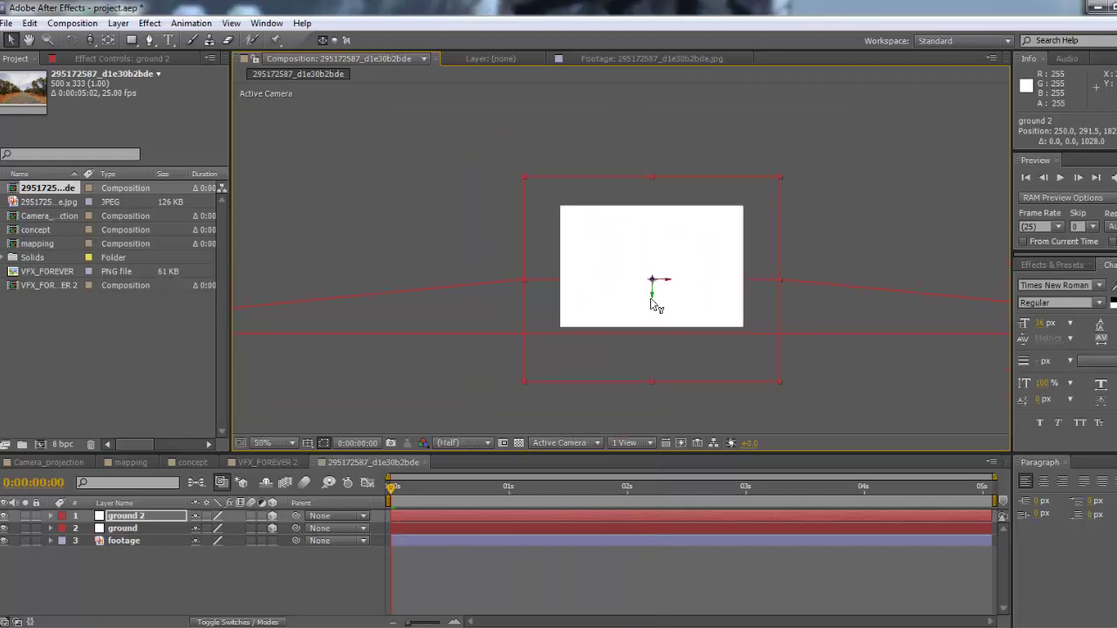
{"action": "left_click_drag", "start_coordinate": [658, 302], "coordinate": [605, 7]}
{"action": "scroll", "coordinate": [698, 281], "scroll_direction": "up", "scroll_amount": 2}
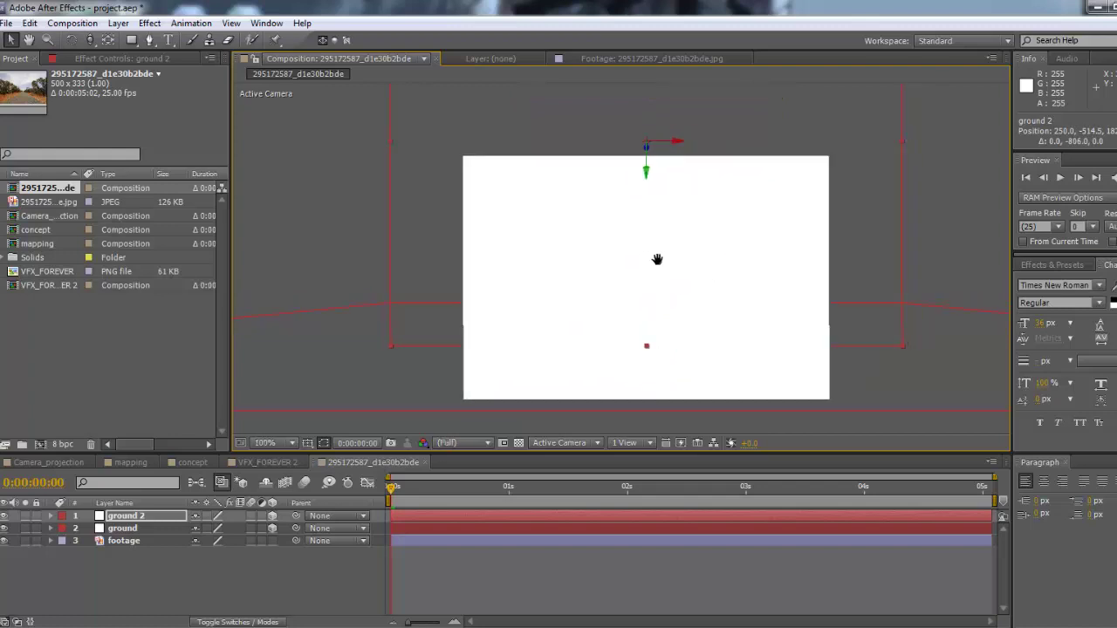
{"action": "left_click_drag", "start_coordinate": [650, 177], "coordinate": [594, 24]}
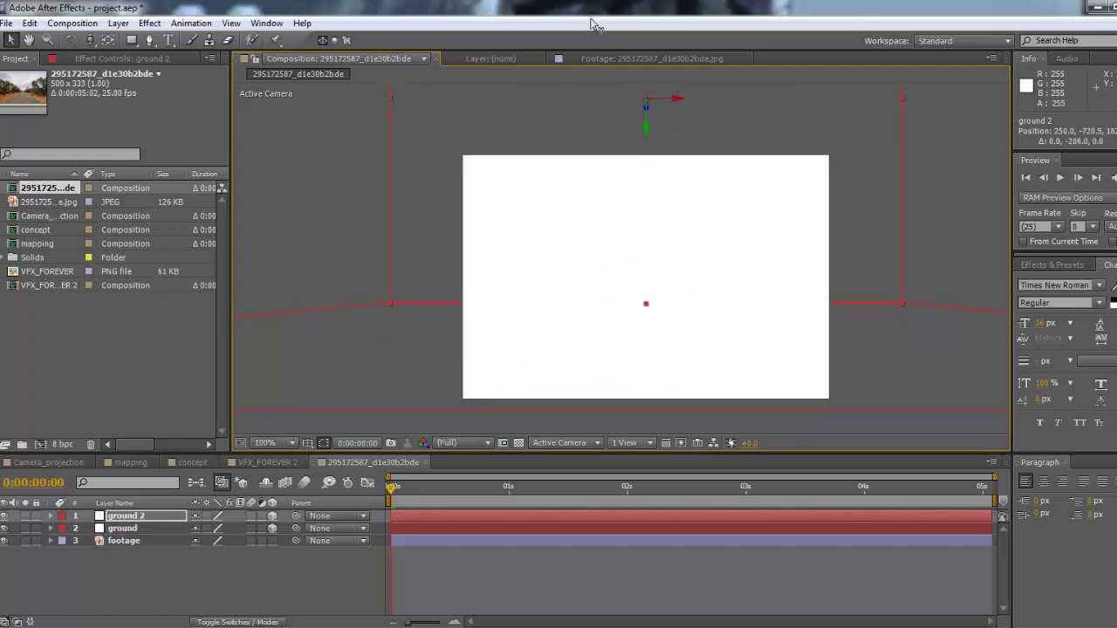
{"action": "scroll", "coordinate": [695, 274], "scroll_direction": "down", "scroll_amount": 2}
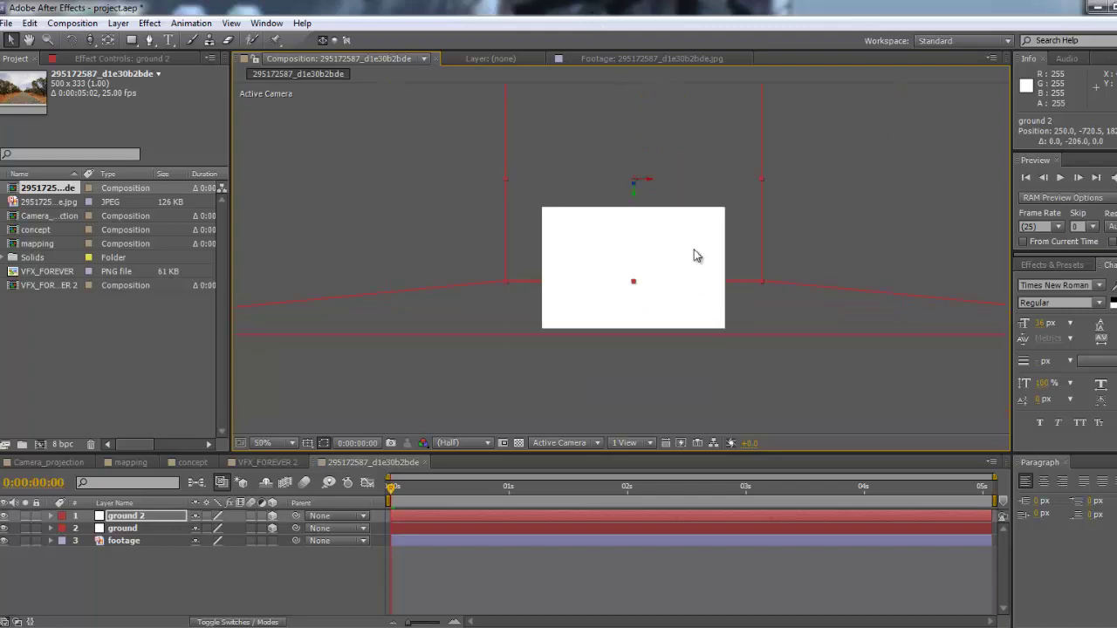
{"action": "left_click_drag", "start_coordinate": [695, 254], "coordinate": [638, 307]}
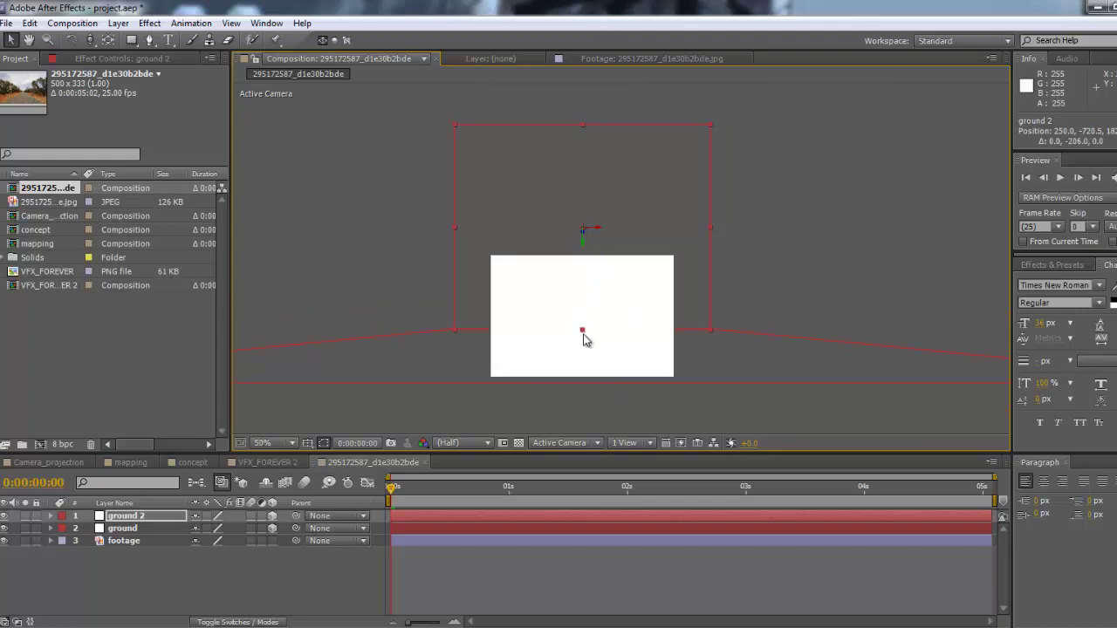
Step: Examine how the upright and flat solids join along the horizon from an angle in Custom View 1
{"action": "left_click", "coordinate": [237, 572]}
{"action": "left_click", "coordinate": [585, 441]}
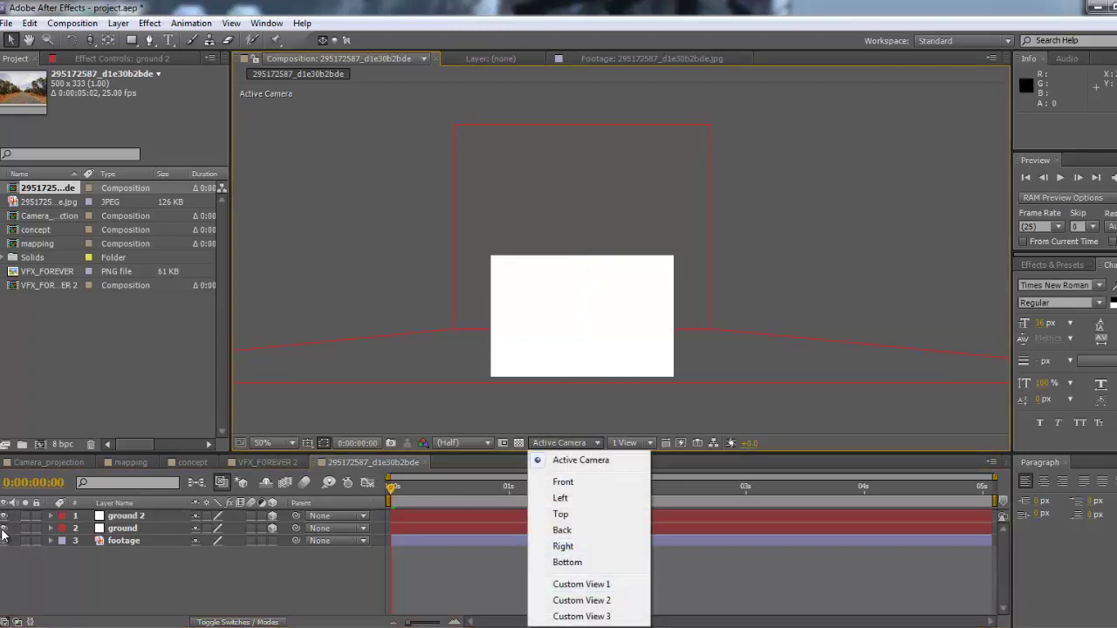
{"action": "mouse_move", "coordinate": [2, 531]}
{"action": "left_mouse_down"}
{"action": "mouse_move", "coordinate": [3, 517]}
{"action": "mouse_move", "coordinate": [3, 529]}
{"action": "left_mouse_up"}
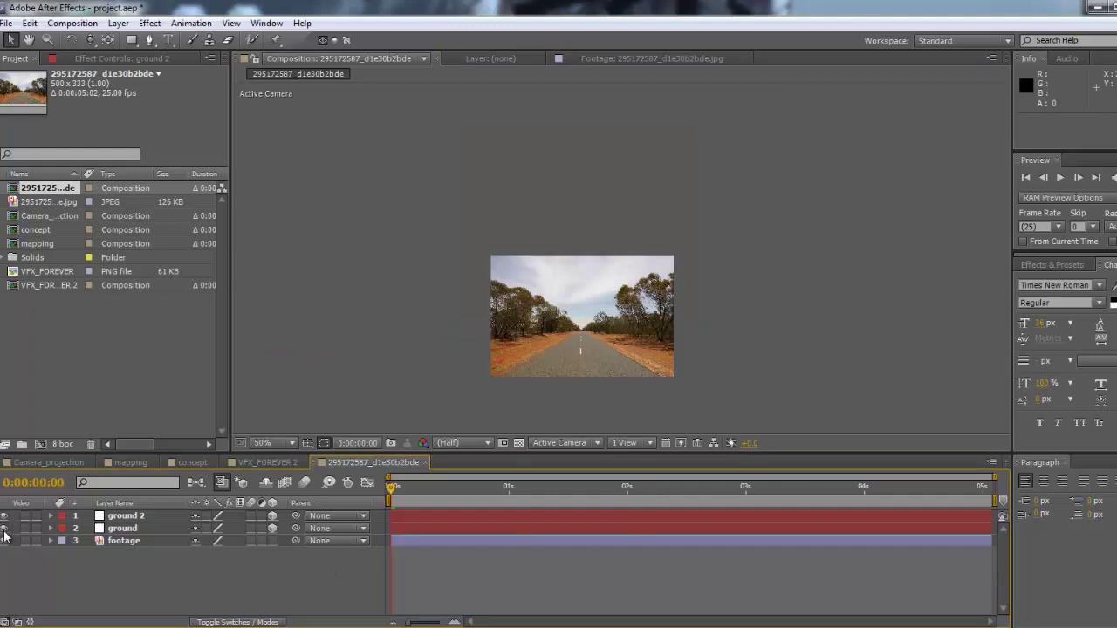
{"action": "left_click", "coordinate": [563, 442]}
{"action": "left_click", "coordinate": [583, 585]}
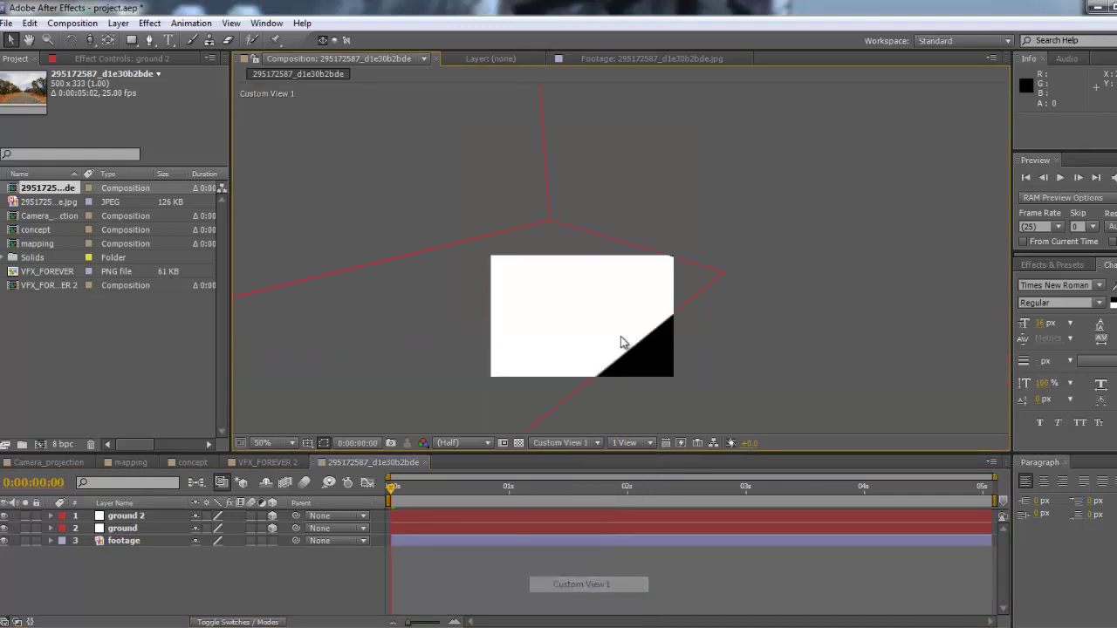
{"action": "scroll", "coordinate": [615, 330], "scroll_direction": "down", "scroll_amount": 2}
{"action": "key", "text": "c"}
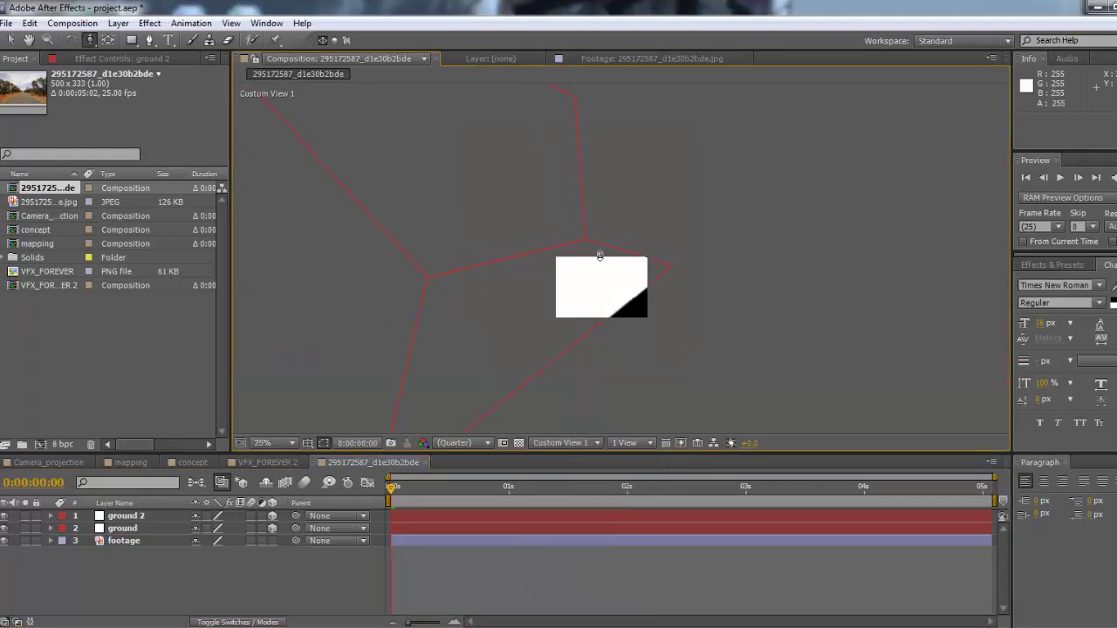
{"action": "left_click_drag", "start_coordinate": [599, 255], "coordinate": [611, 215]}
{"action": "scroll", "coordinate": [610, 313], "scroll_direction": "up", "scroll_amount": 2}
{"action": "scroll", "coordinate": [610, 314], "scroll_direction": "up", "scroll_amount": 2}
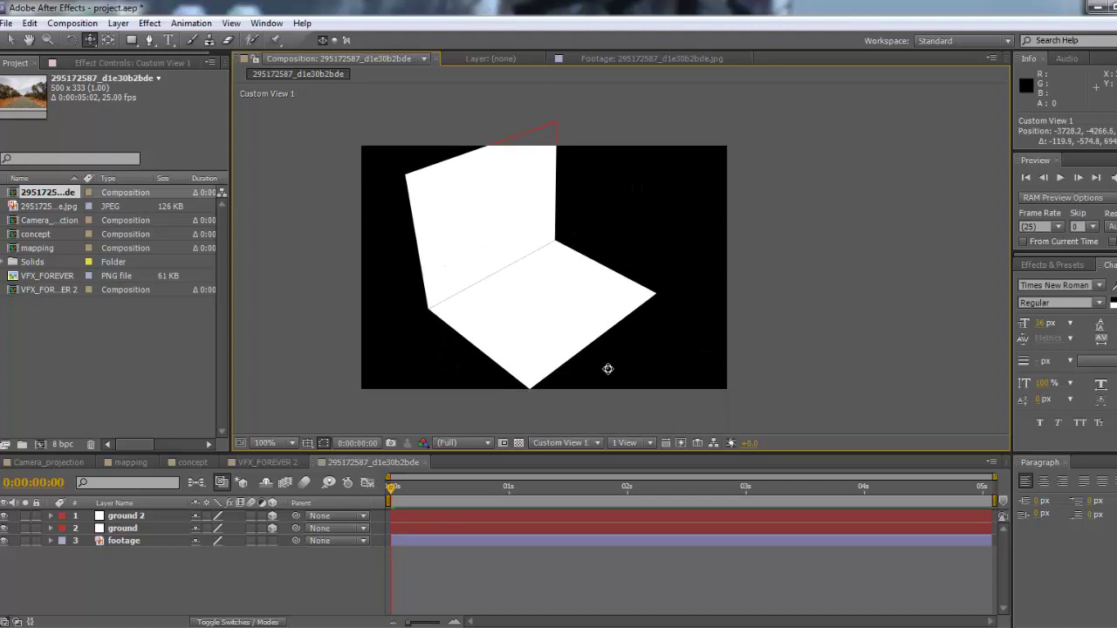
Step: Review the camera, light, image and 3D set arrangement in the concept composition, and return to the road composition's Active Camera view
{"action": "left_click", "coordinate": [146, 542]}
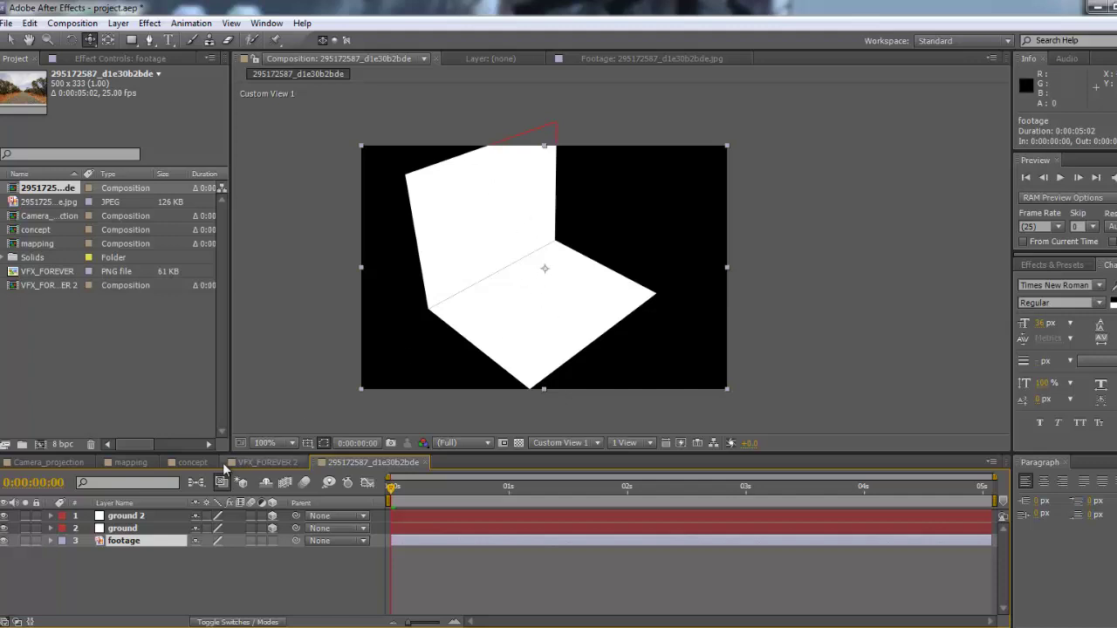
{"action": "left_click", "coordinate": [197, 463]}
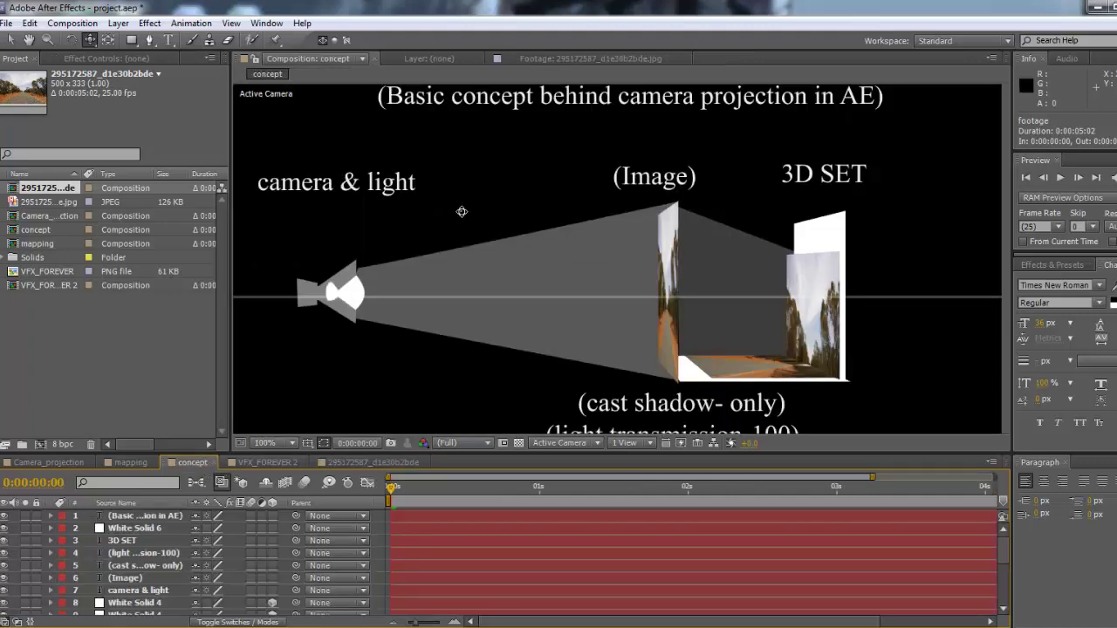
{"action": "left_click_drag", "start_coordinate": [517, 242], "coordinate": [577, 280]}
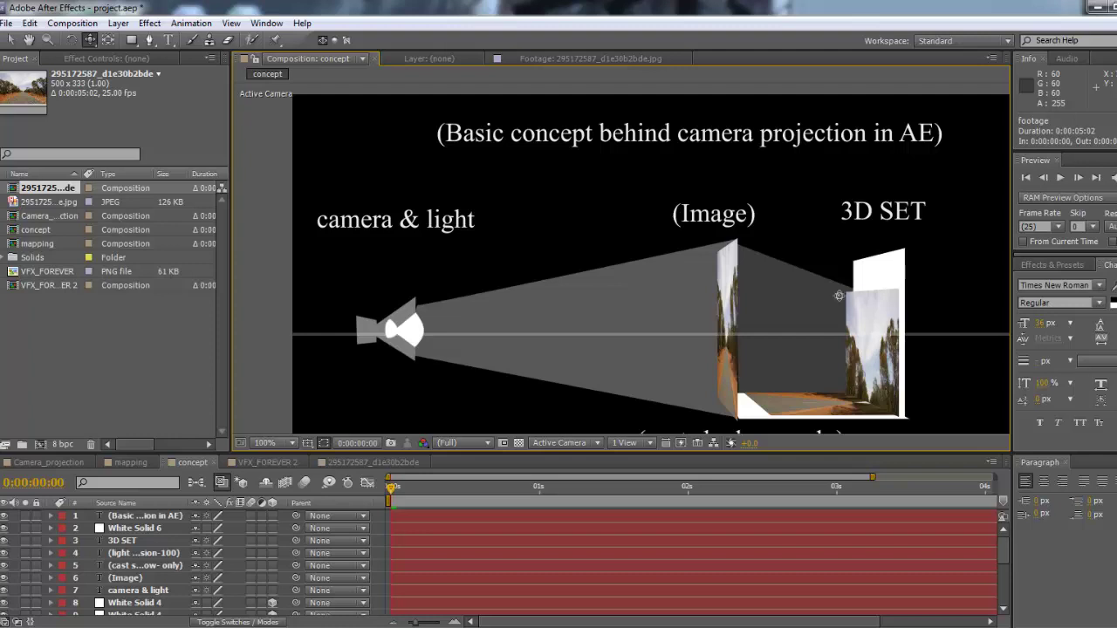
{"action": "left_click_drag", "start_coordinate": [890, 265], "coordinate": [840, 204]}
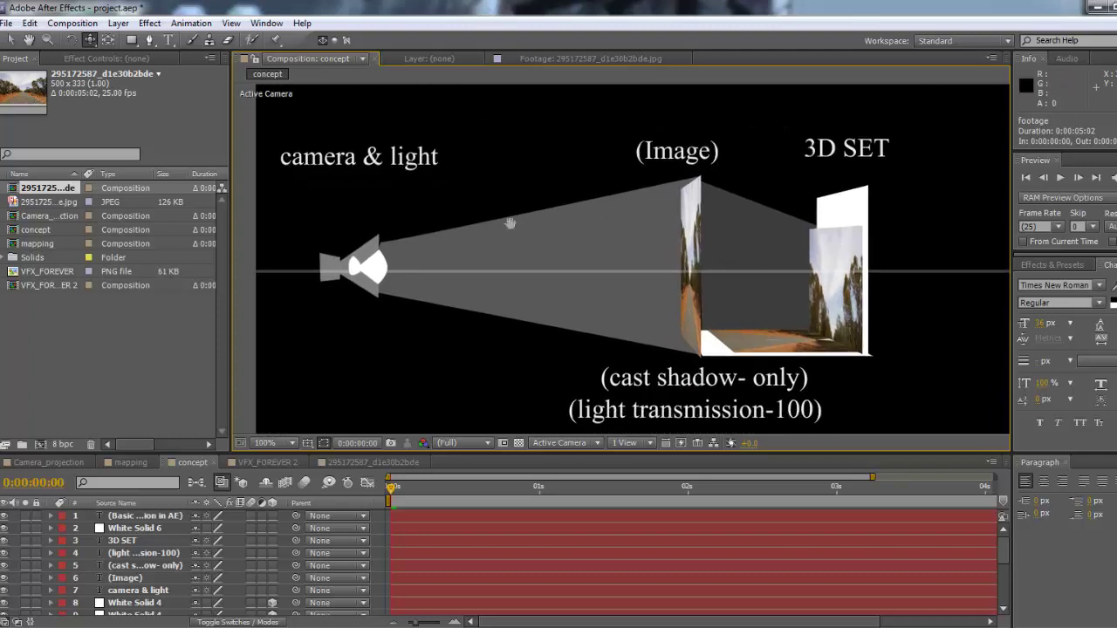
{"action": "left_click_drag", "start_coordinate": [383, 175], "coordinate": [507, 219]}
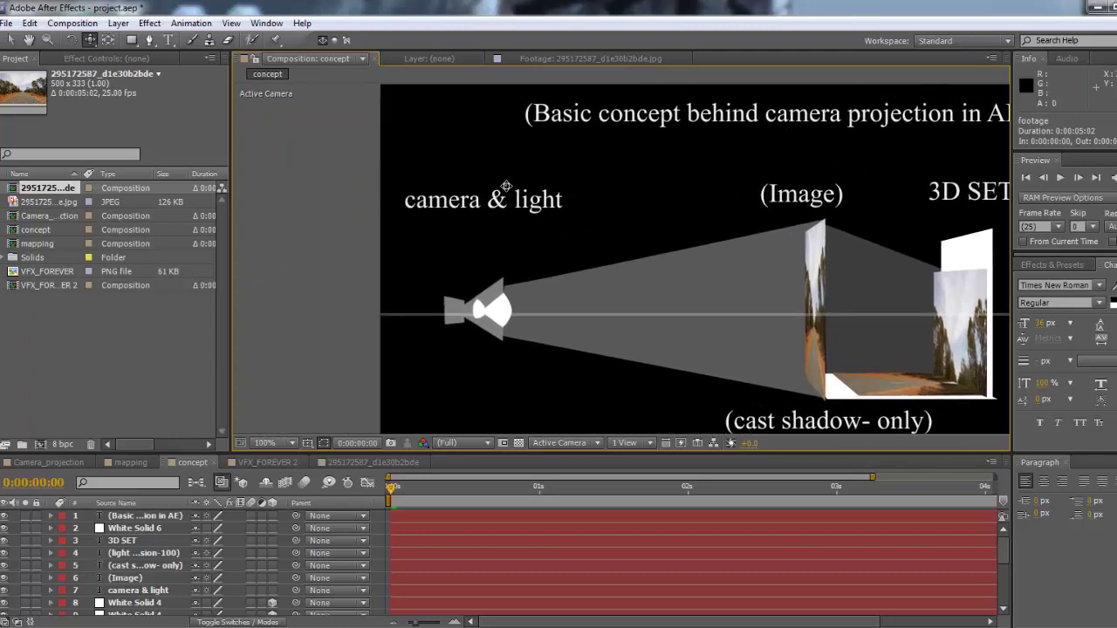
{"action": "left_click", "coordinate": [366, 462]}
{"action": "left_click", "coordinate": [576, 443]}
{"action": "left_click", "coordinate": [580, 459]}
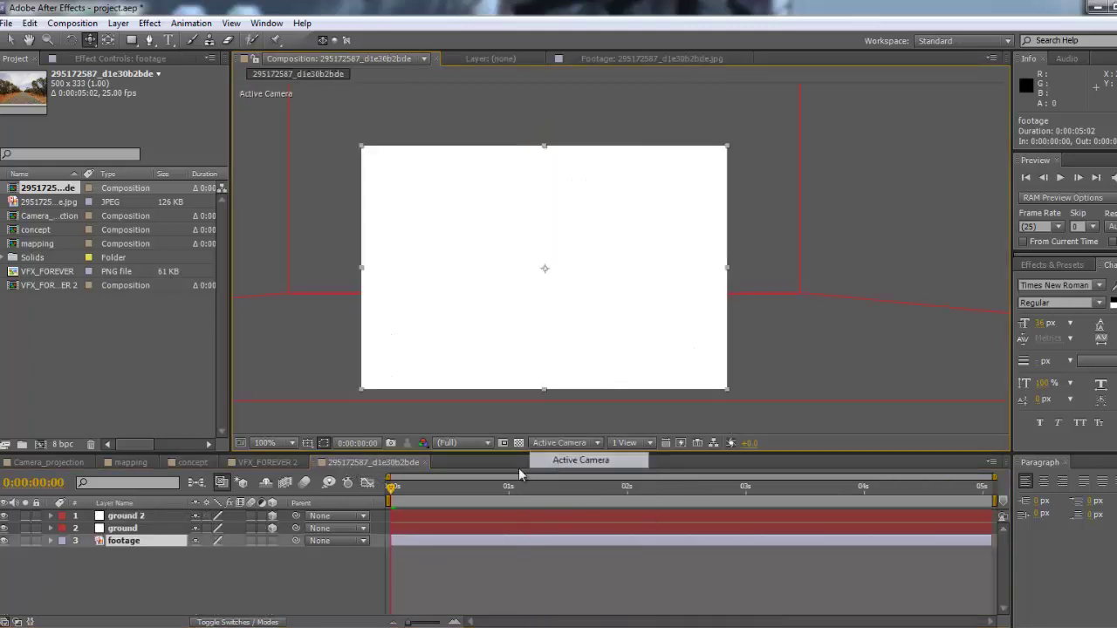
Step: Rename the upright ground 2 layer as back
{"action": "right_click", "coordinate": [199, 573]}
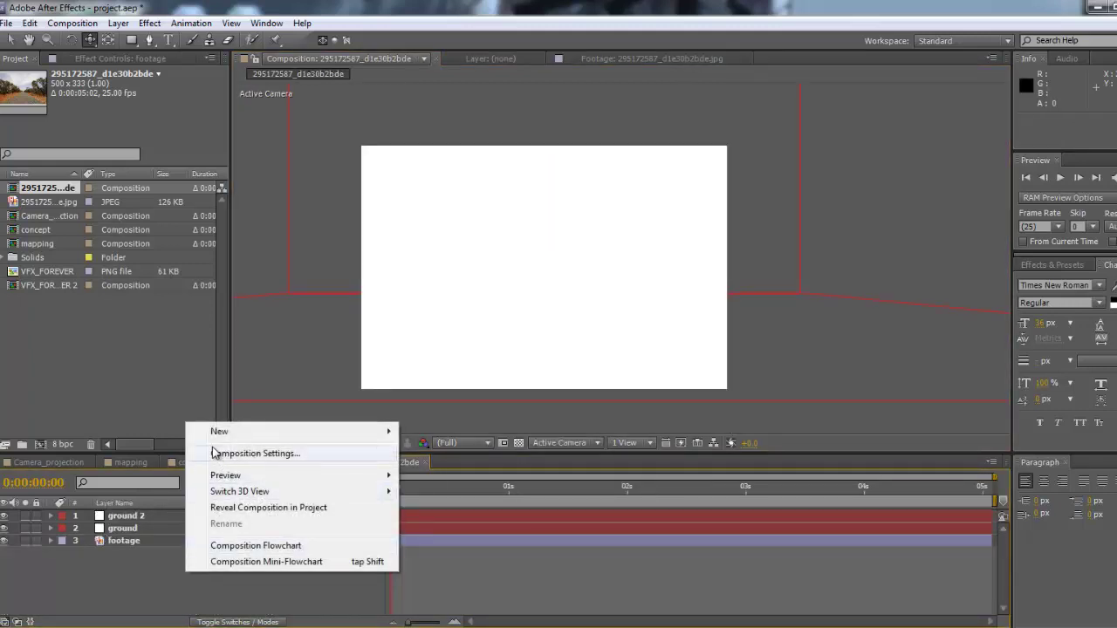
{"action": "left_click", "coordinate": [137, 516]}
{"action": "key", "text": "Return"}
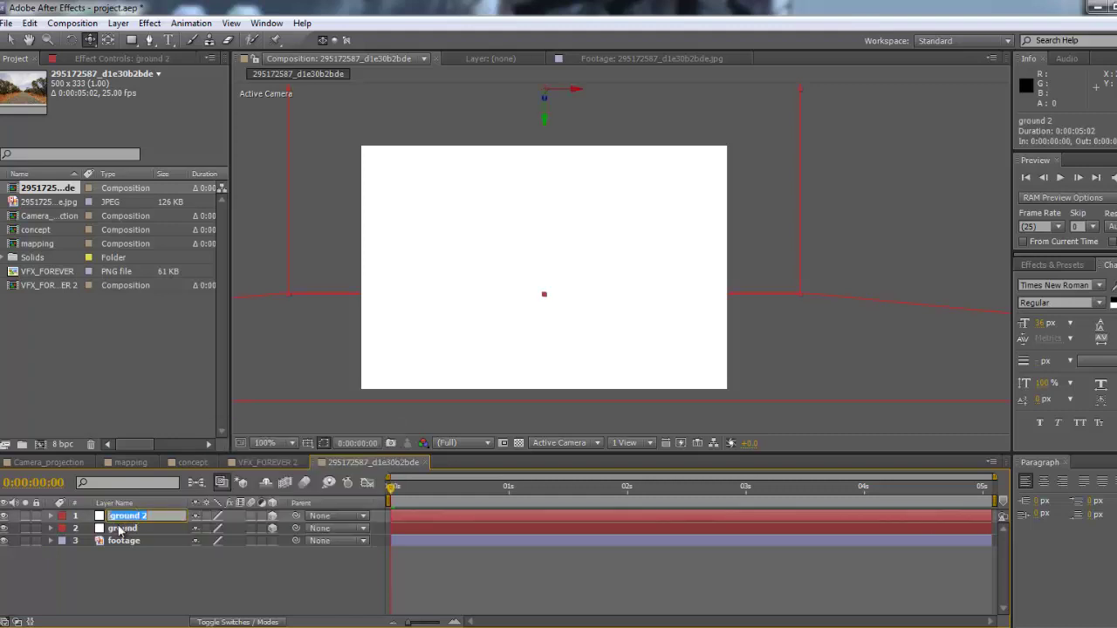
{"action": "type", "text": "back"}
{"action": "key", "text": "Return"}
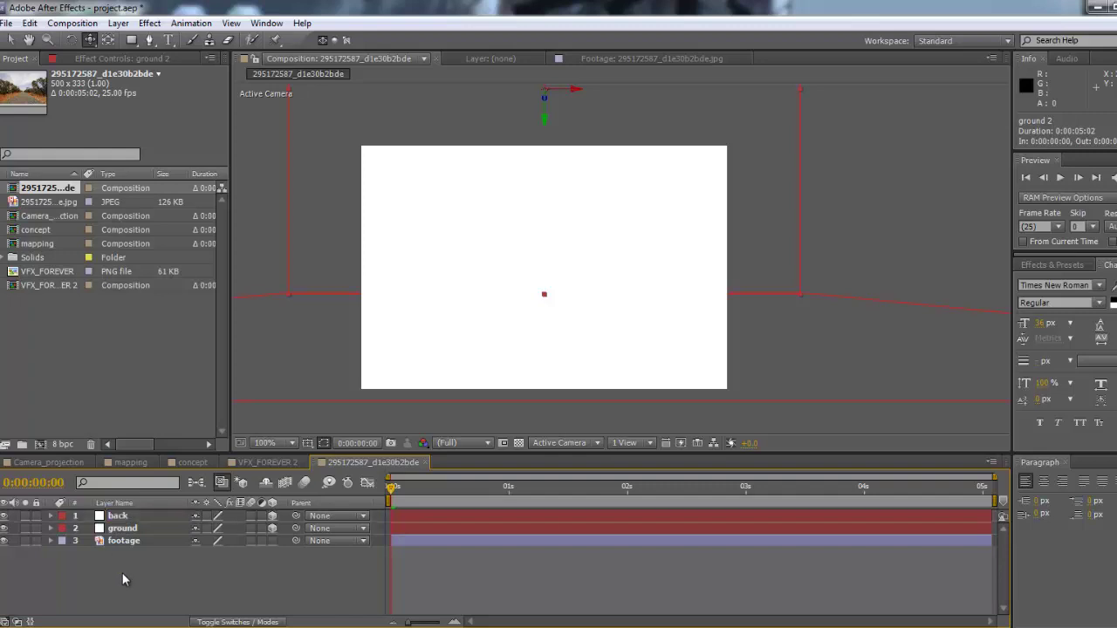
{"action": "left_click", "coordinate": [121, 528]}
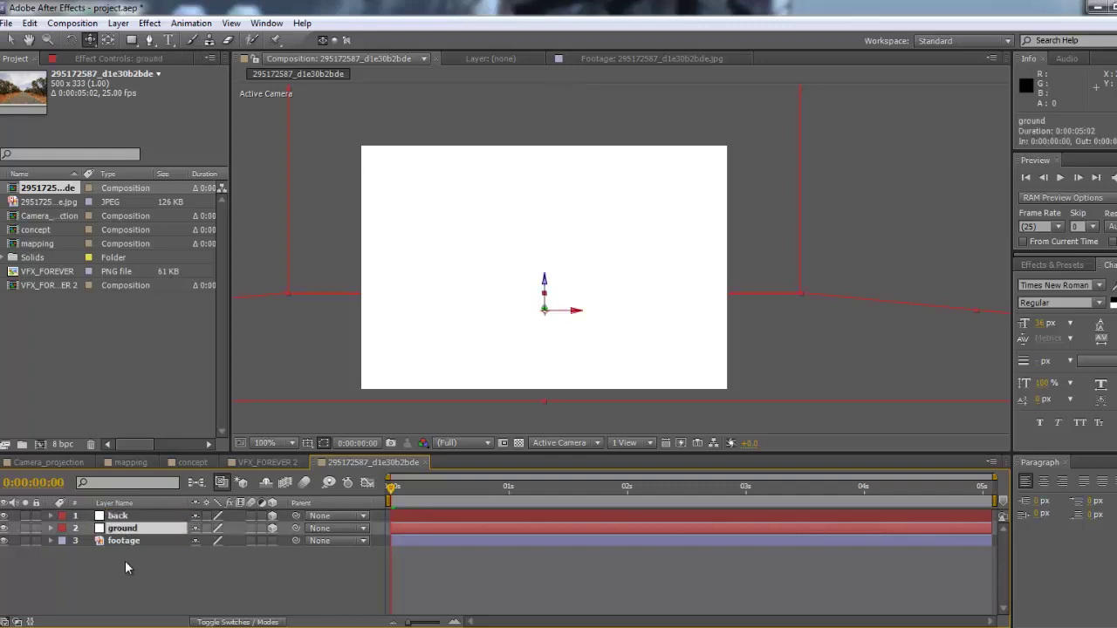
{"action": "left_click", "coordinate": [124, 560]}
{"action": "left_click", "coordinate": [124, 517]}
{"action": "left_click", "coordinate": [131, 529]}
{"action": "left_click", "coordinate": [130, 566]}
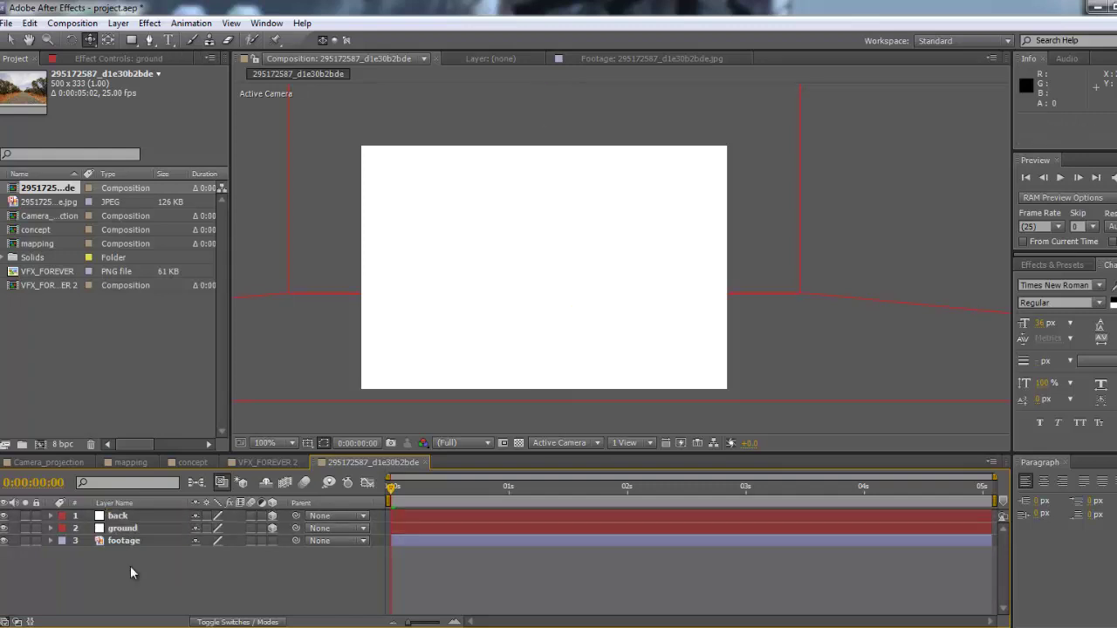
Step: Start a new light in the road composition and choose the Point light type
{"action": "right_click", "coordinate": [130, 566]}
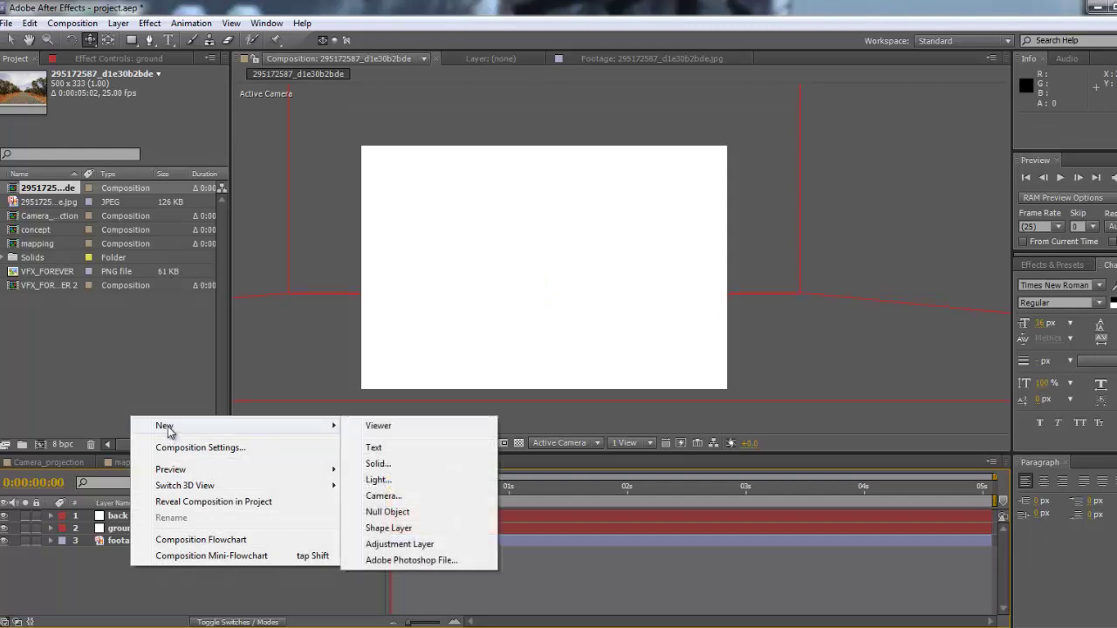
{"action": "left_click", "coordinate": [134, 587]}
{"action": "right_click", "coordinate": [135, 587]}
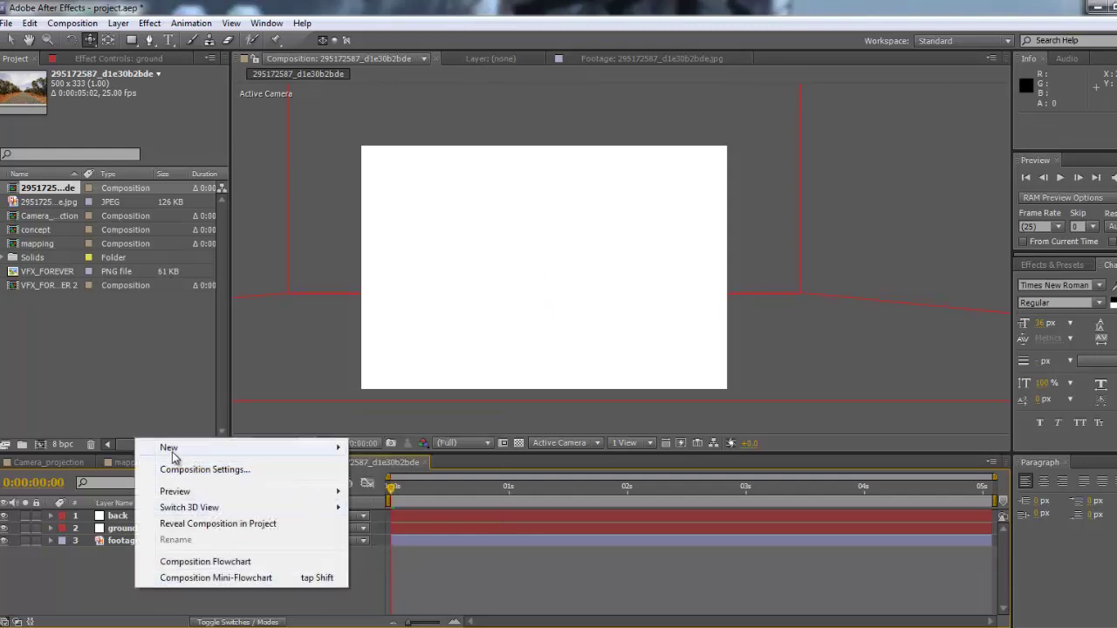
{"action": "mouse_move", "coordinate": [169, 448]}
{"action": "left_click", "coordinate": [394, 501]}
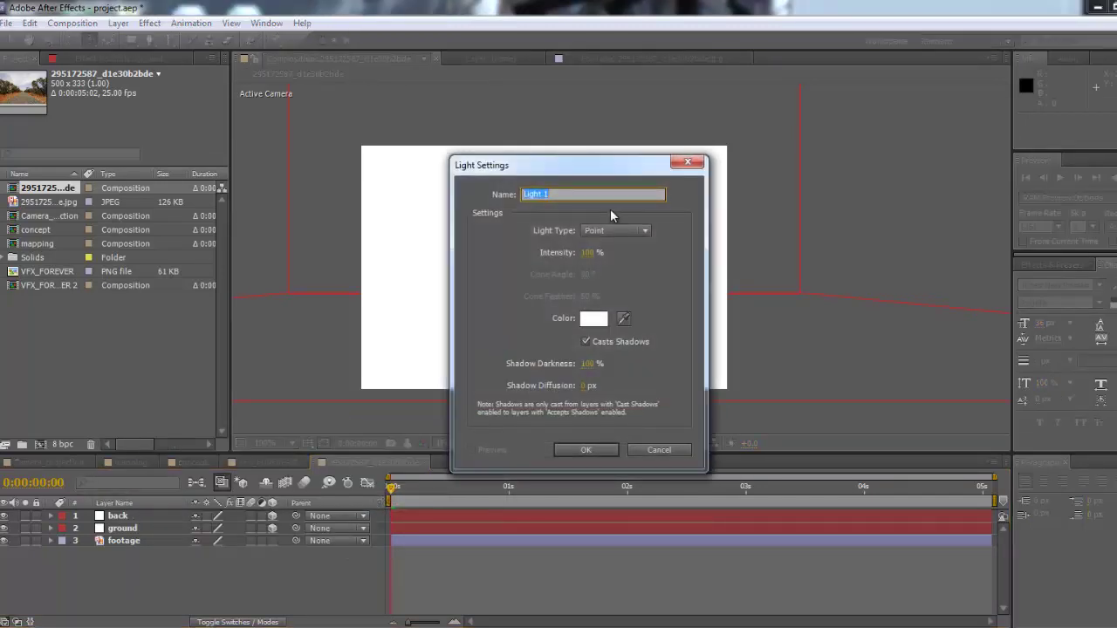
{"action": "left_click_drag", "start_coordinate": [546, 168], "coordinate": [494, 146]}
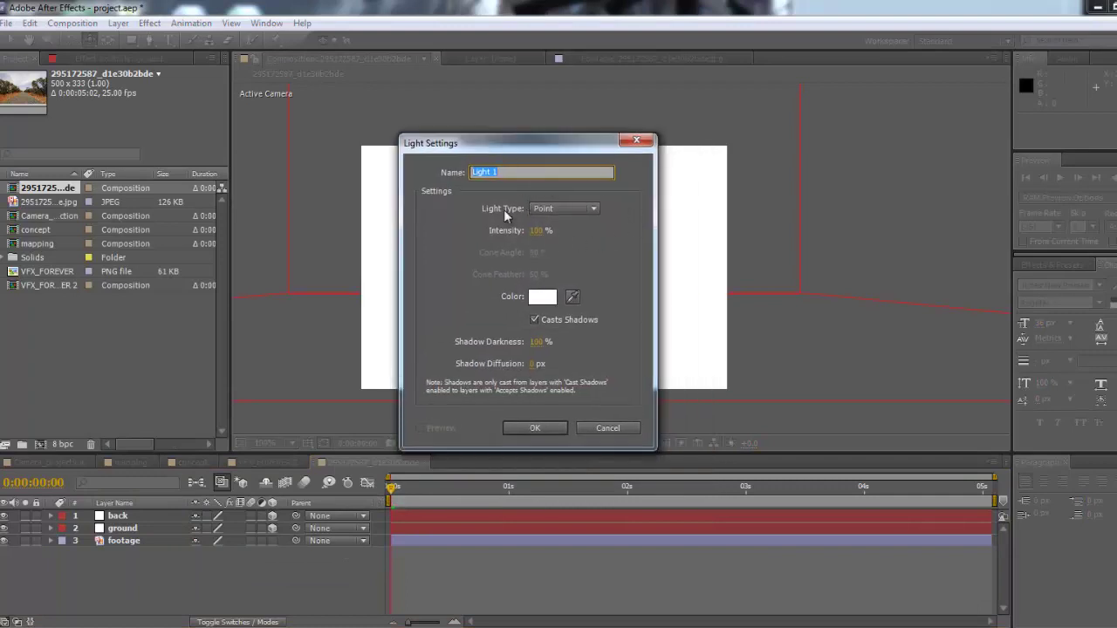
{"action": "left_click", "coordinate": [563, 209]}
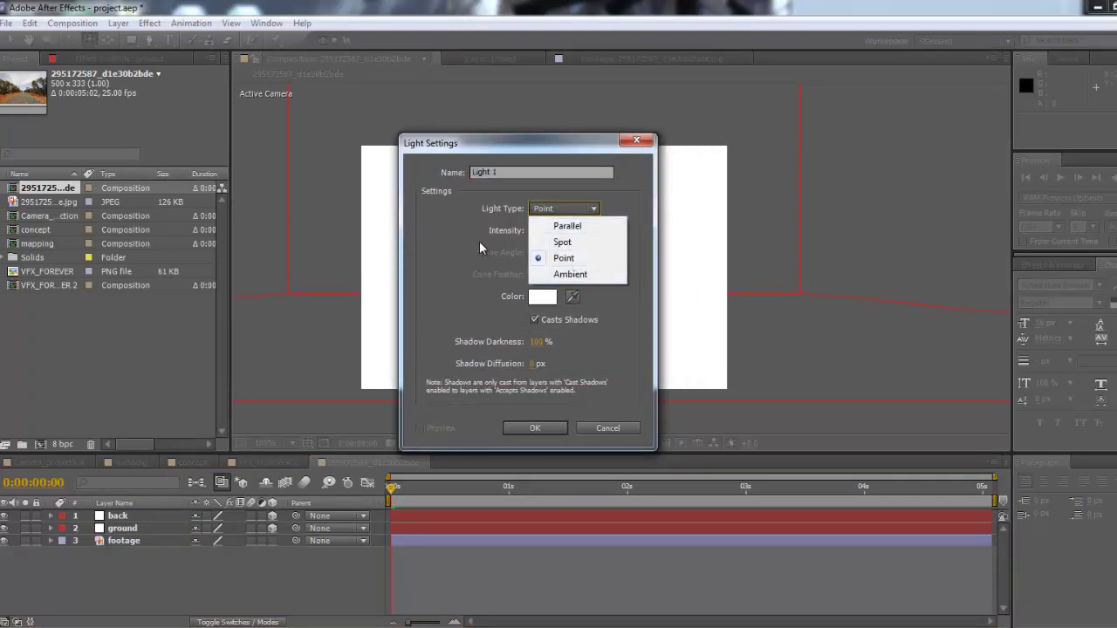
{"action": "left_click", "coordinate": [558, 208]}
{"action": "left_click", "coordinate": [558, 209]}
{"action": "left_click", "coordinate": [576, 259]}
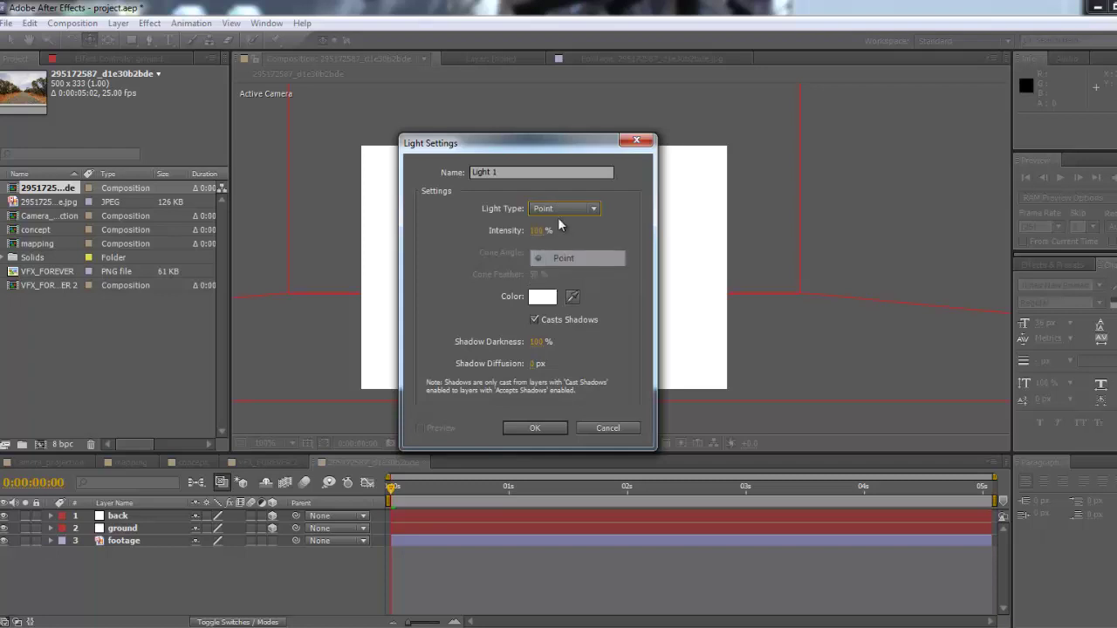
Step: Try the Ambient type and switching Casts Shadows off for the light, restoring the shadow-casting Point setup
{"action": "left_click", "coordinate": [558, 212]}
{"action": "left_click", "coordinate": [573, 274]}
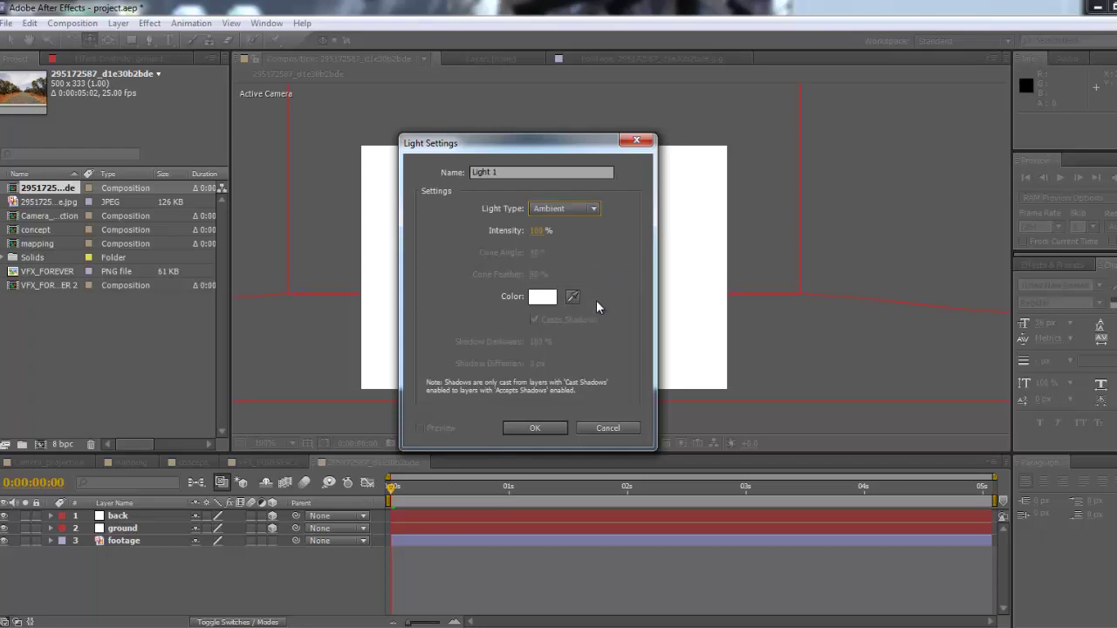
{"action": "left_click", "coordinate": [558, 211]}
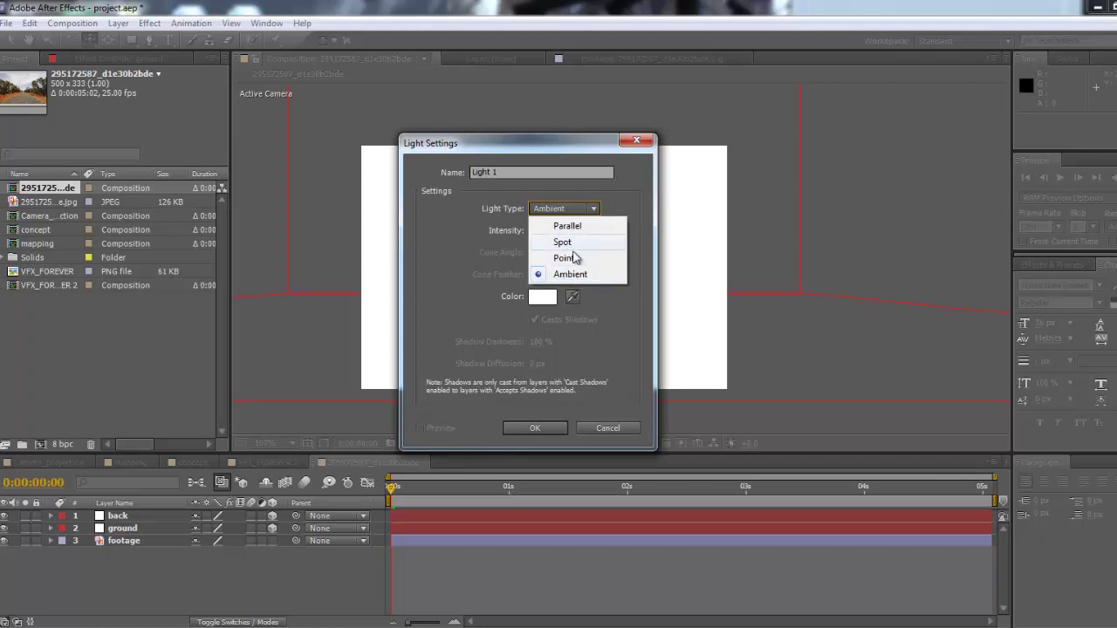
{"action": "left_click", "coordinate": [571, 258]}
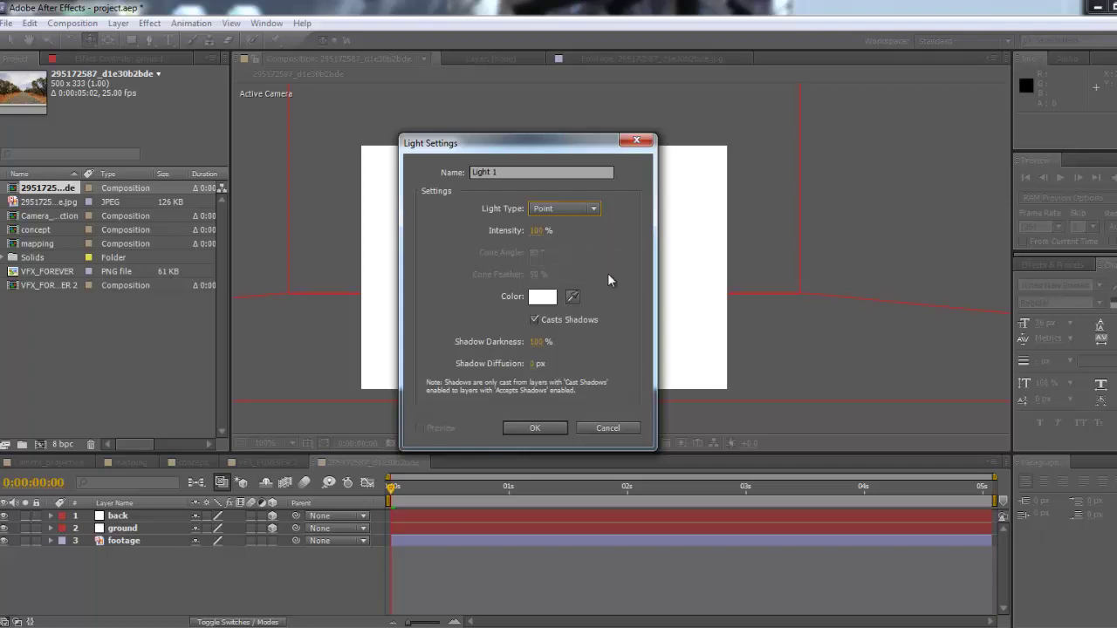
{"action": "left_click", "coordinate": [535, 320]}
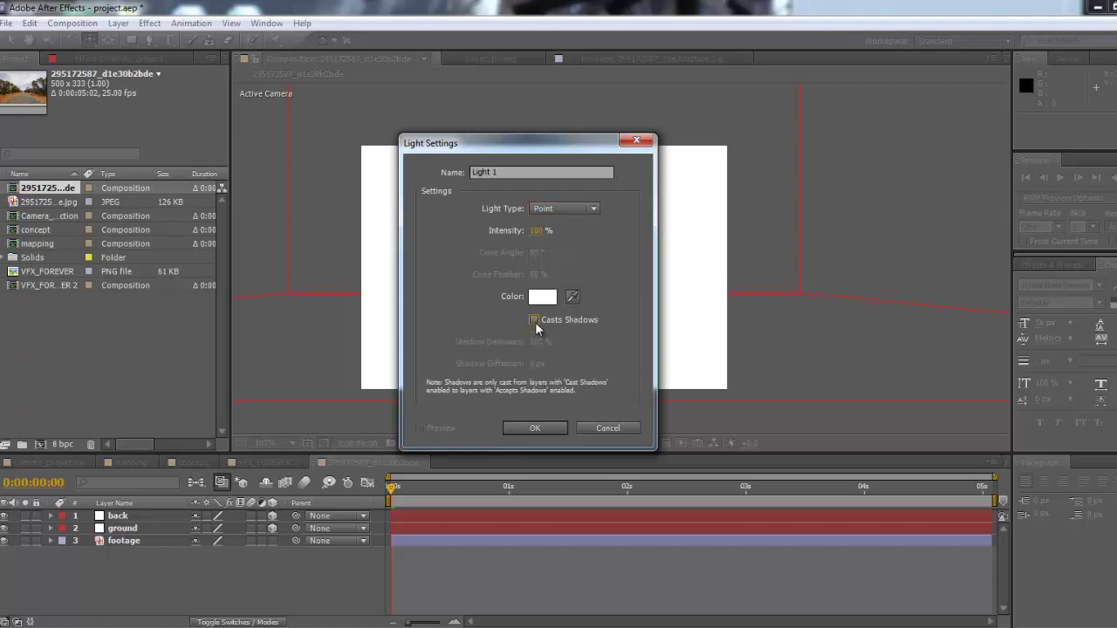
{"action": "left_click", "coordinate": [535, 320]}
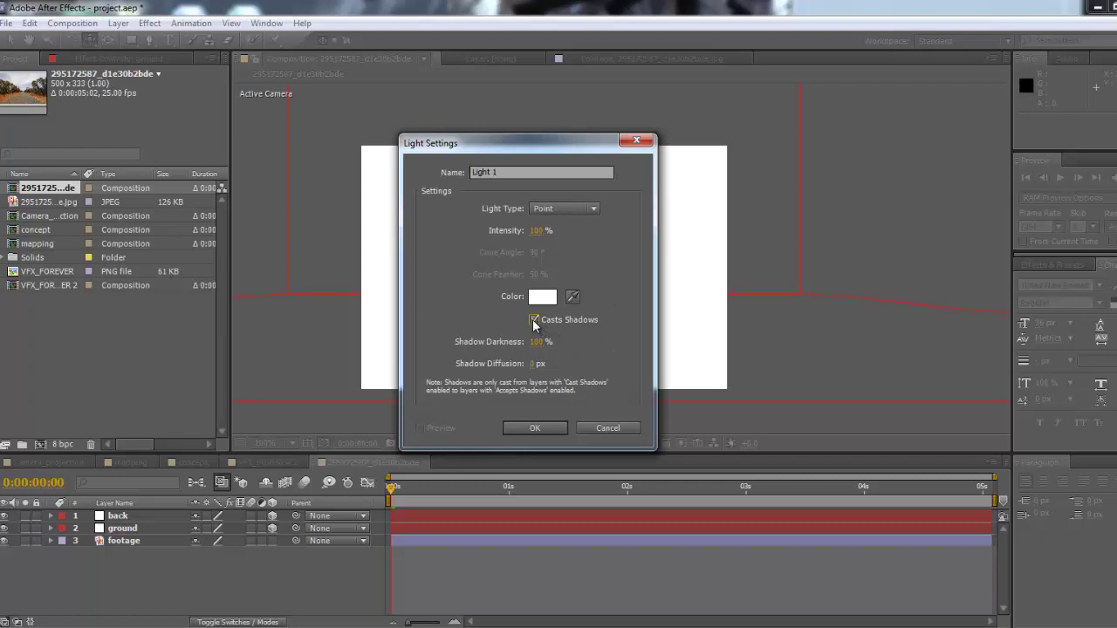
{"action": "left_click", "coordinate": [564, 209]}
{"action": "left_click", "coordinate": [567, 259]}
Step: Set the point light's shadow darkness to 100% and create the light
{"action": "left_click_drag", "start_coordinate": [538, 349], "coordinate": [605, 366]}
{"action": "left_click", "coordinate": [537, 344]}
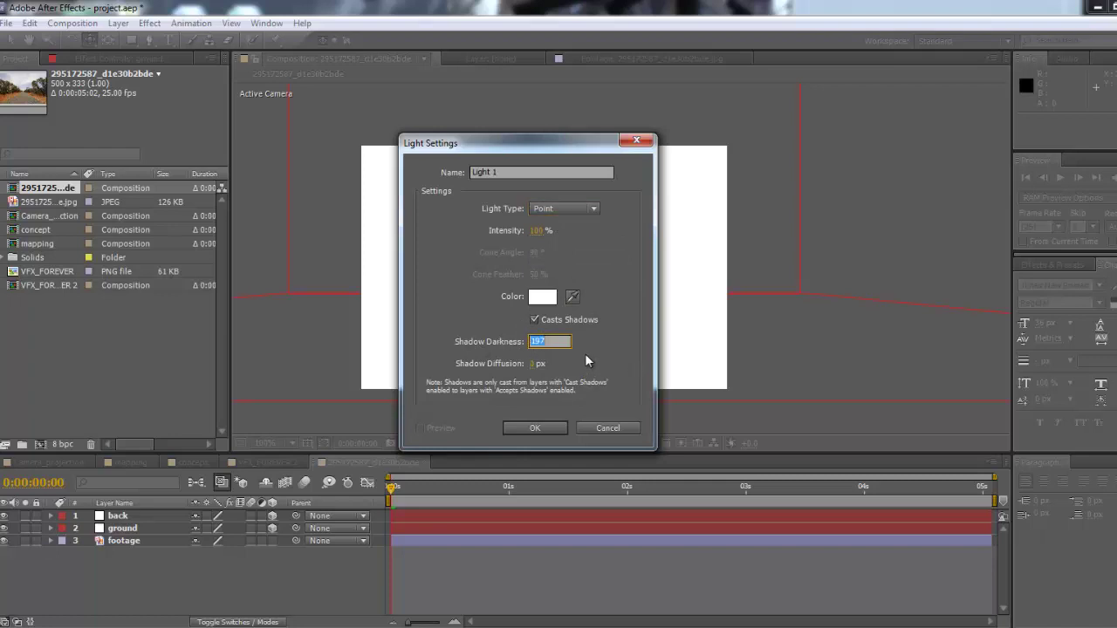
{"action": "type", "text": "100"}
{"action": "key", "text": "Return"}
{"action": "left_click", "coordinate": [535, 427]}
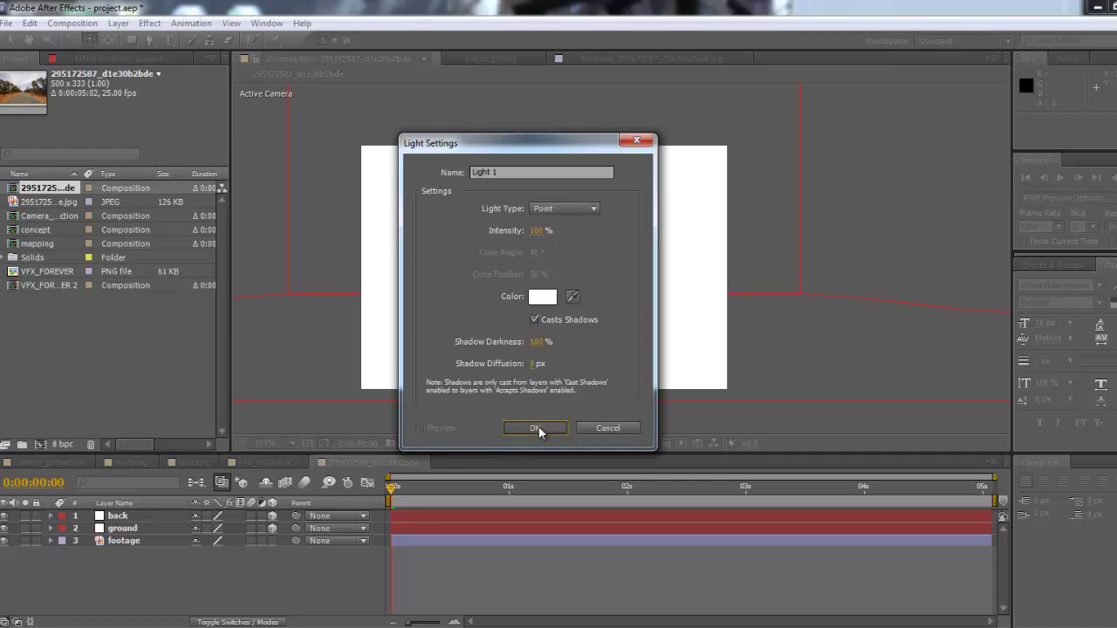
{"action": "left_click", "coordinate": [538, 428]}
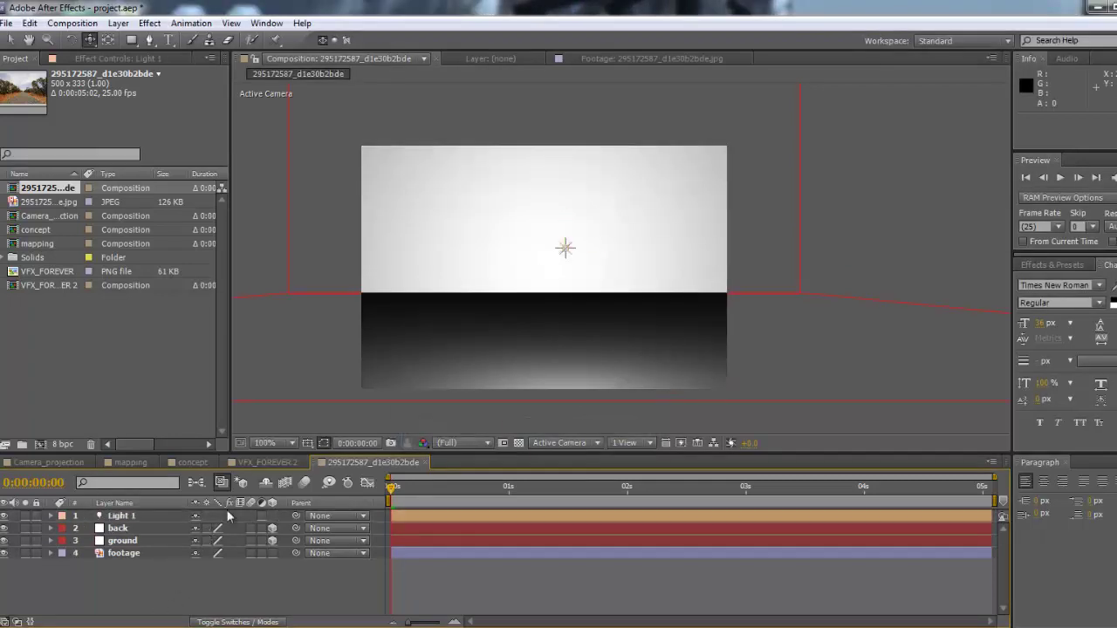
Step: Compare the lighting on the back and ground solids with Light 1 hidden and shown
{"action": "left_click", "coordinate": [5, 516]}
{"action": "left_click", "coordinate": [4, 517]}
{"action": "left_click", "coordinate": [5, 517]}
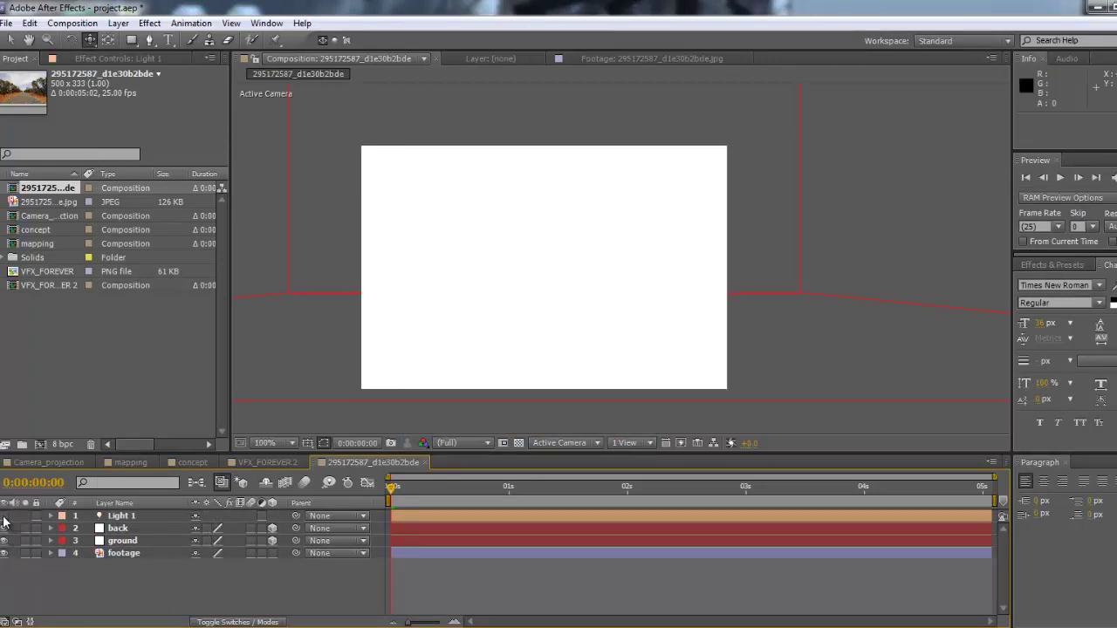
{"action": "left_click", "coordinate": [5, 516]}
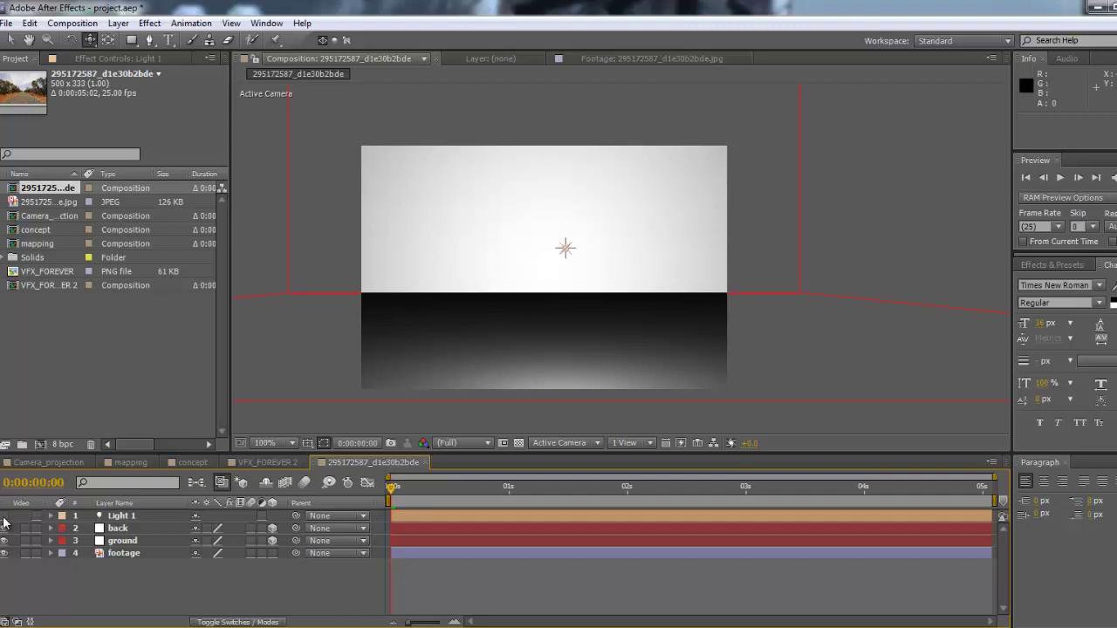
{"action": "left_click", "coordinate": [4, 517]}
{"action": "left_click", "coordinate": [4, 516]}
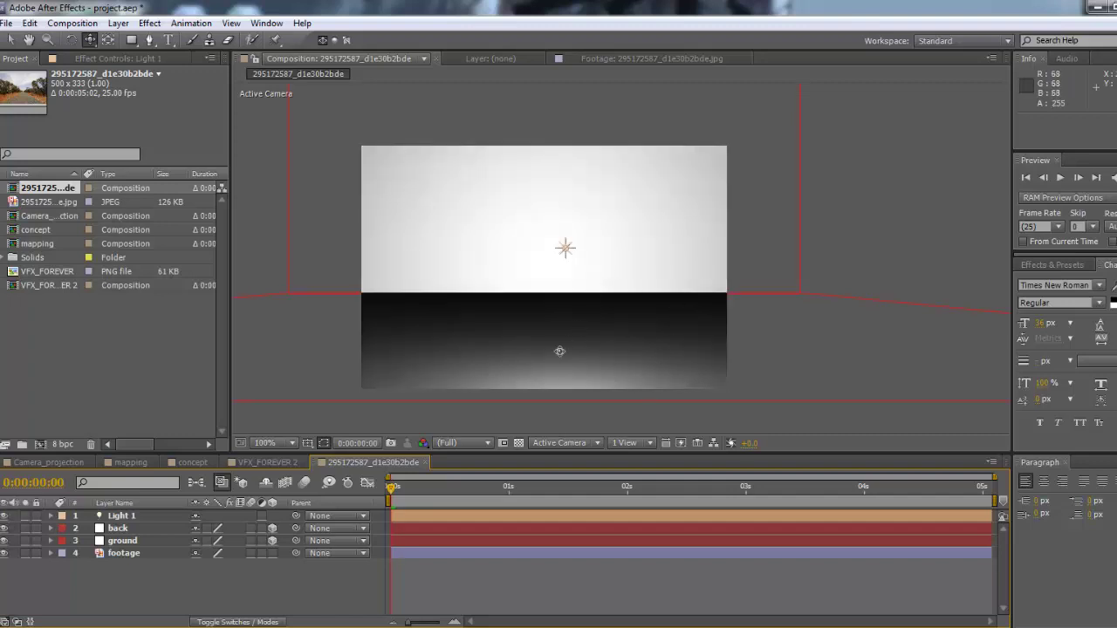
{"action": "left_click", "coordinate": [4, 516]}
{"action": "left_click", "coordinate": [4, 517]}
Step: Add a two-node camera with the 35mm preset to the road composition
{"action": "right_click", "coordinate": [144, 592]}
{"action": "mouse_move", "coordinate": [291, 442]}
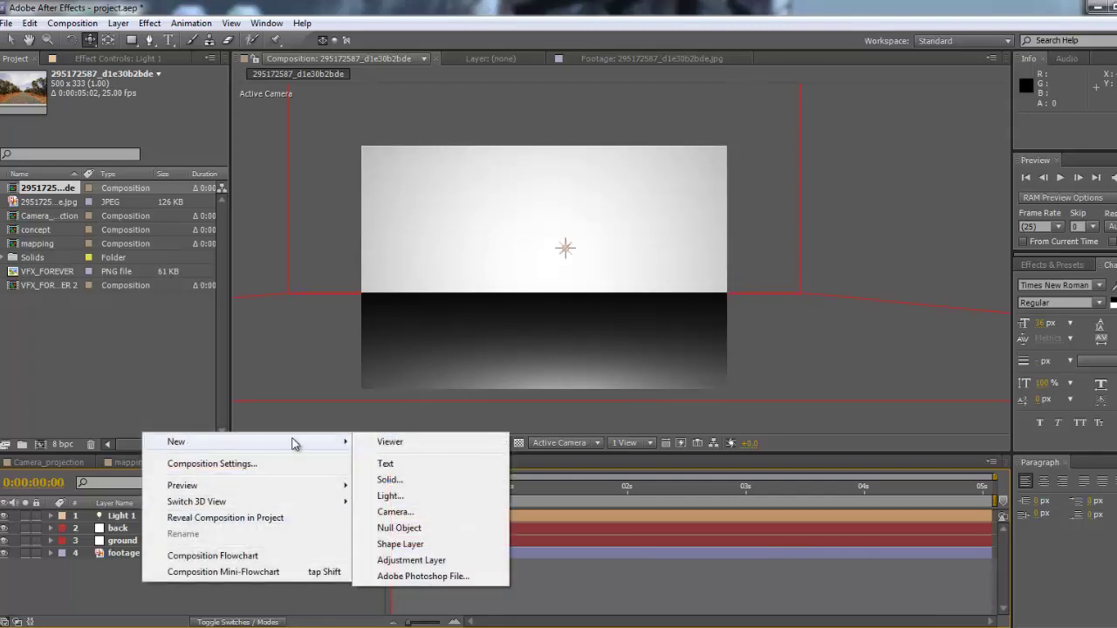
{"action": "left_click", "coordinate": [410, 514]}
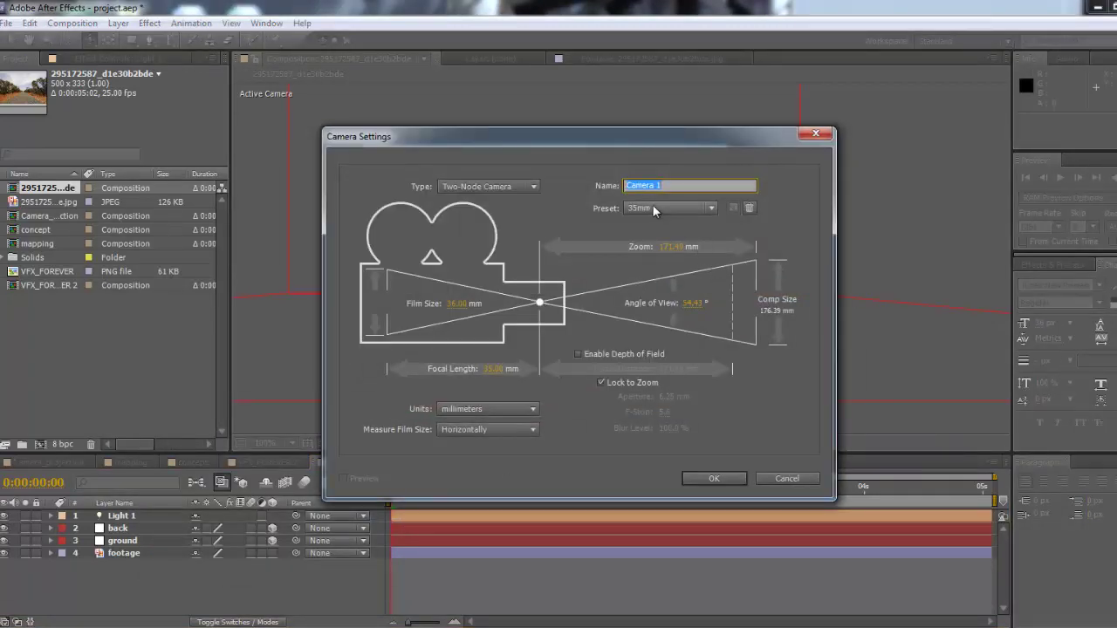
{"action": "left_click", "coordinate": [653, 207]}
{"action": "left_click", "coordinate": [670, 305]}
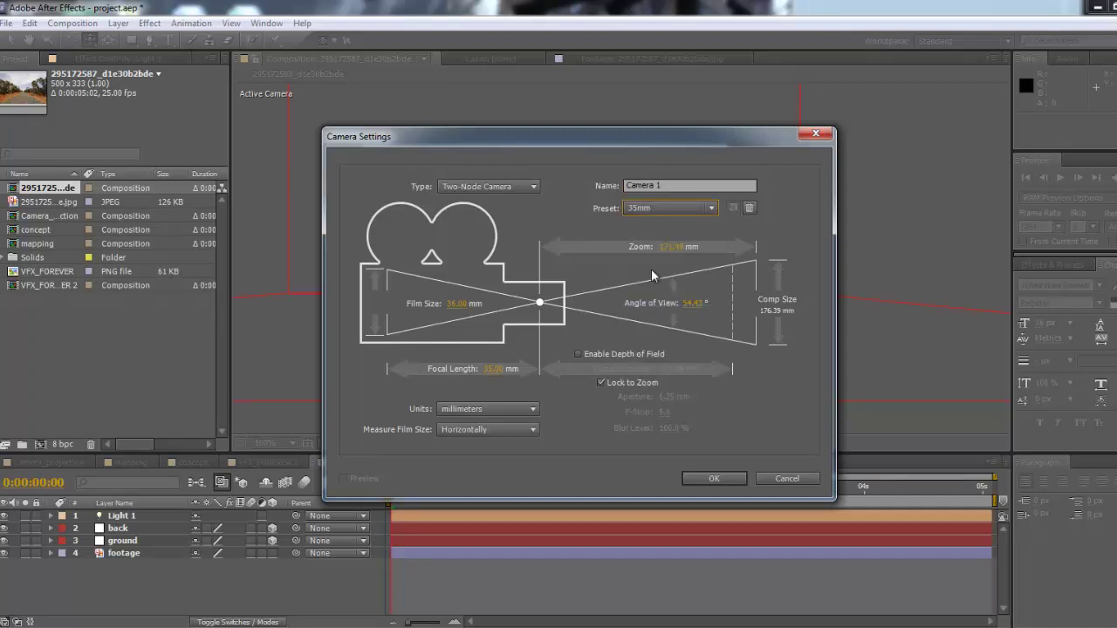
{"action": "left_click", "coordinate": [607, 355]}
{"action": "left_click", "coordinate": [714, 478]}
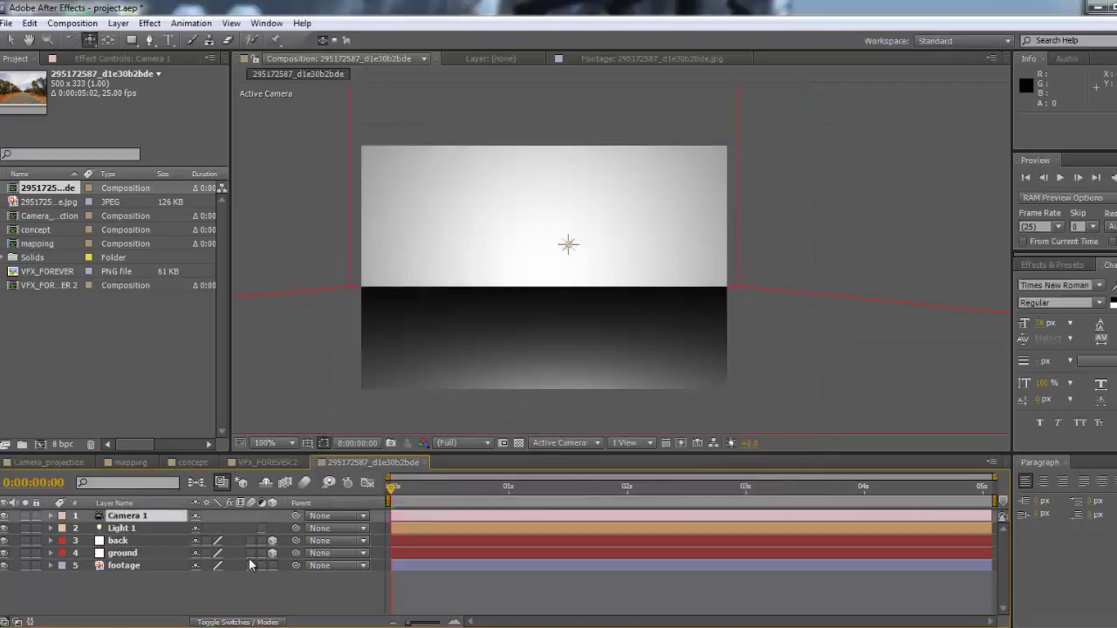
Step: Review where the camera and light sit relative to the image and 3D set in the concept composition, and return to the road composition
{"action": "left_click", "coordinate": [191, 464]}
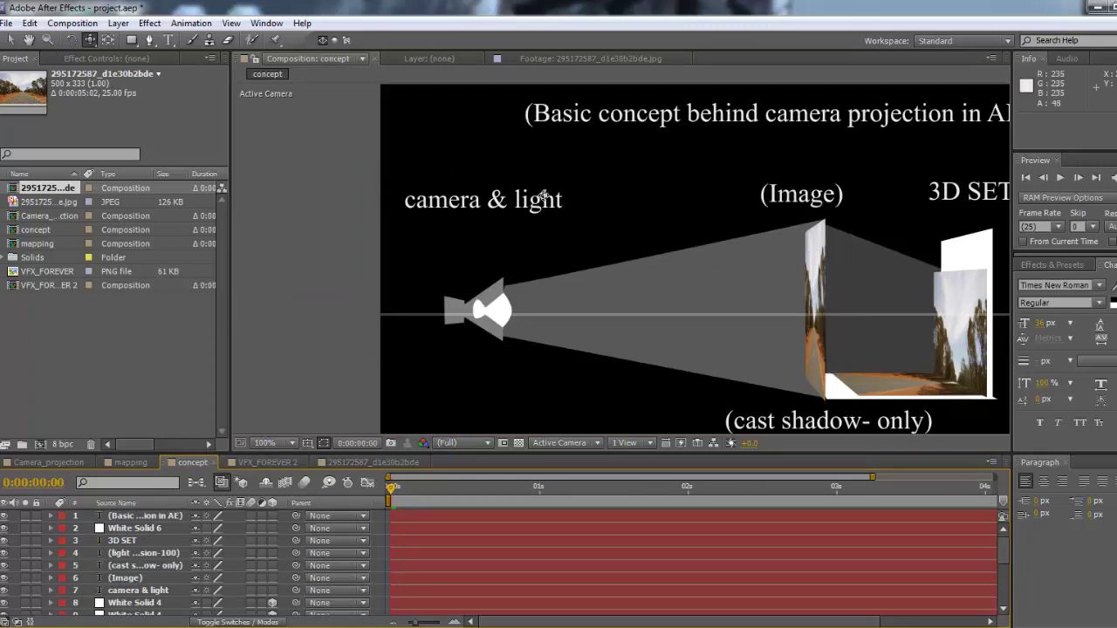
{"action": "left_click", "coordinate": [337, 461]}
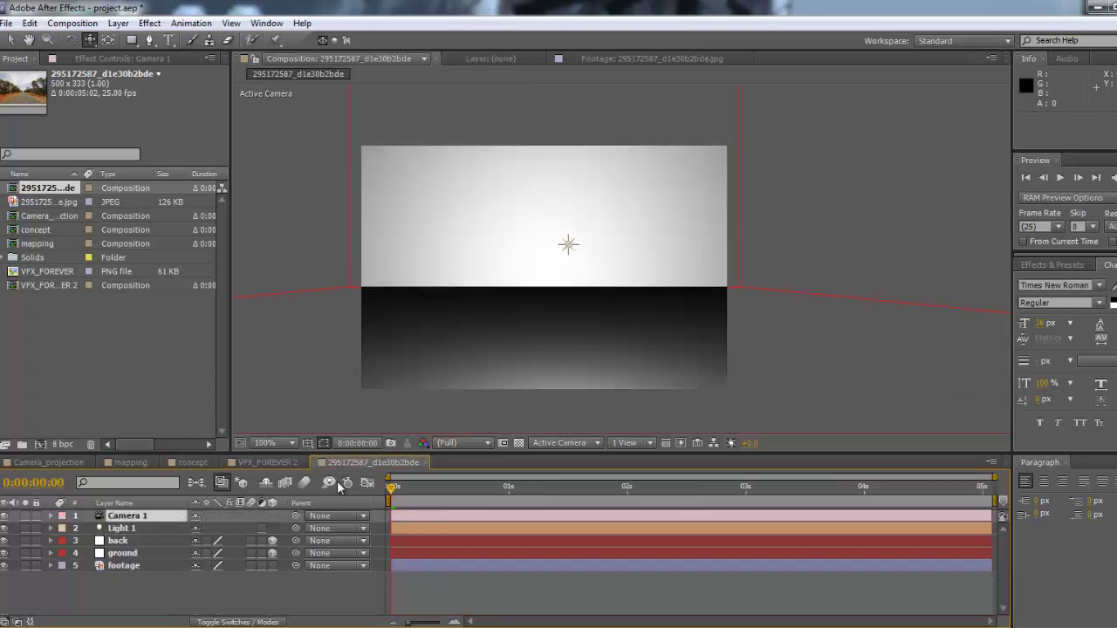
{"action": "left_click", "coordinate": [152, 599]}
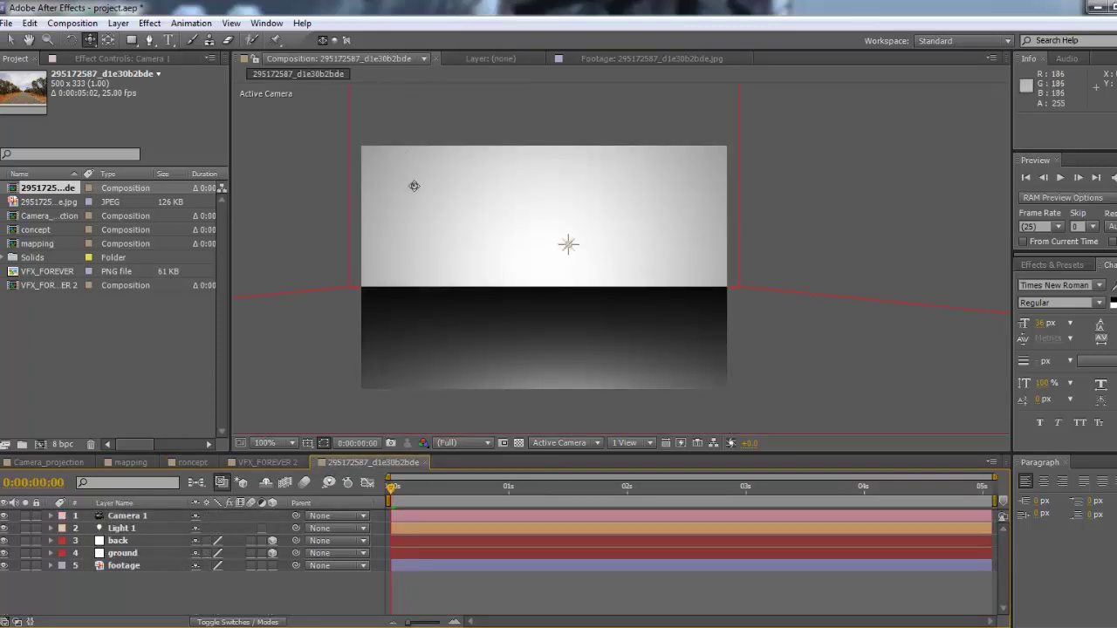
{"action": "left_click", "coordinate": [192, 461]}
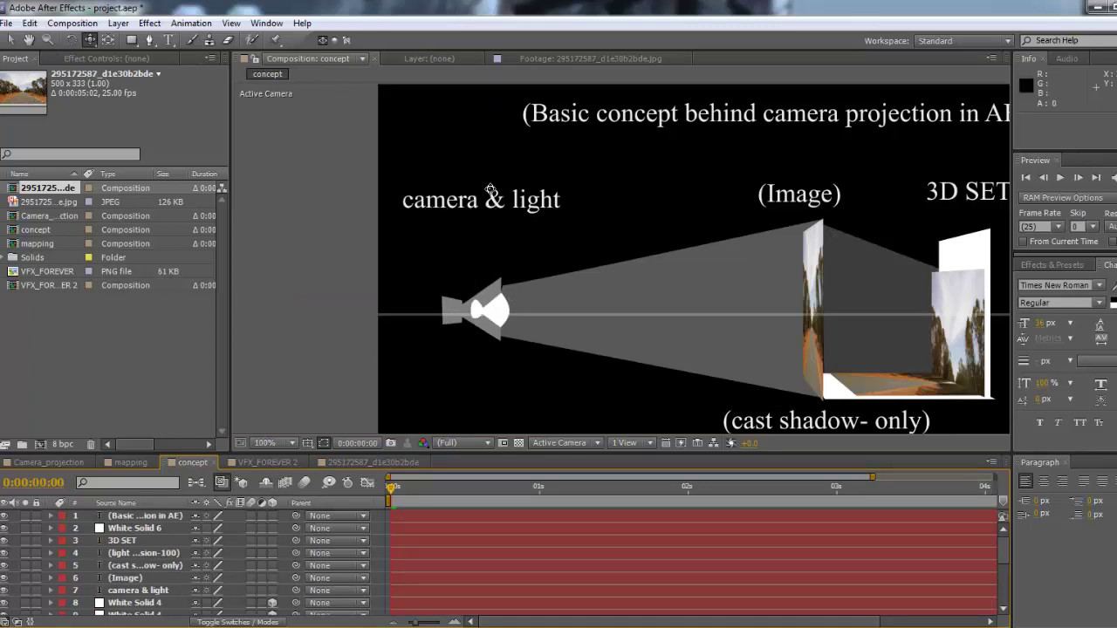
{"action": "left_click", "coordinate": [568, 442]}
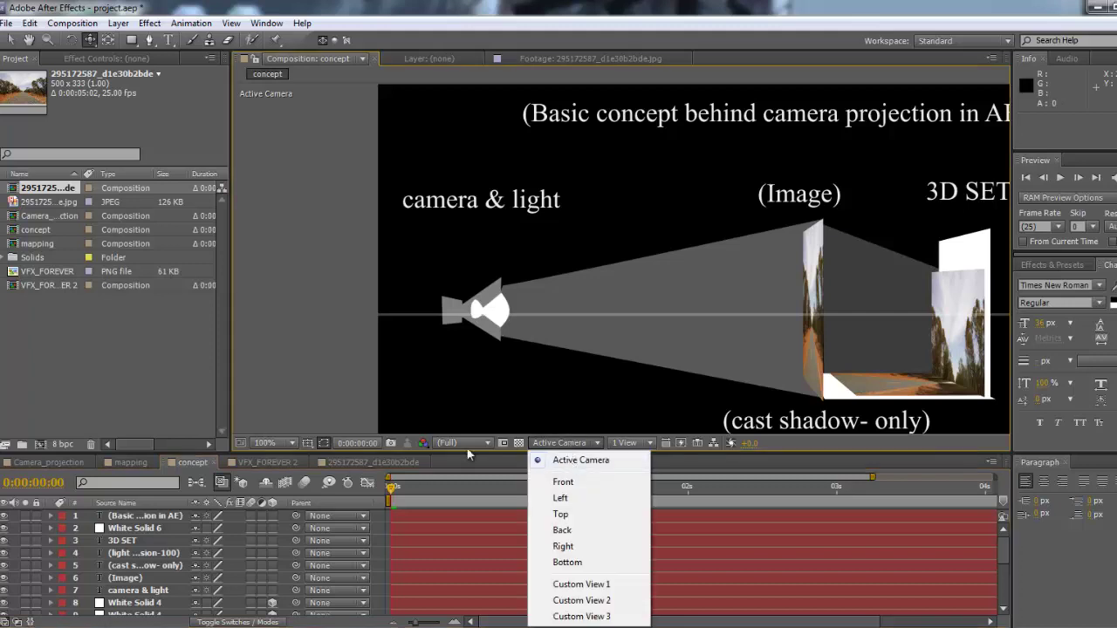
{"action": "left_click", "coordinate": [348, 462]}
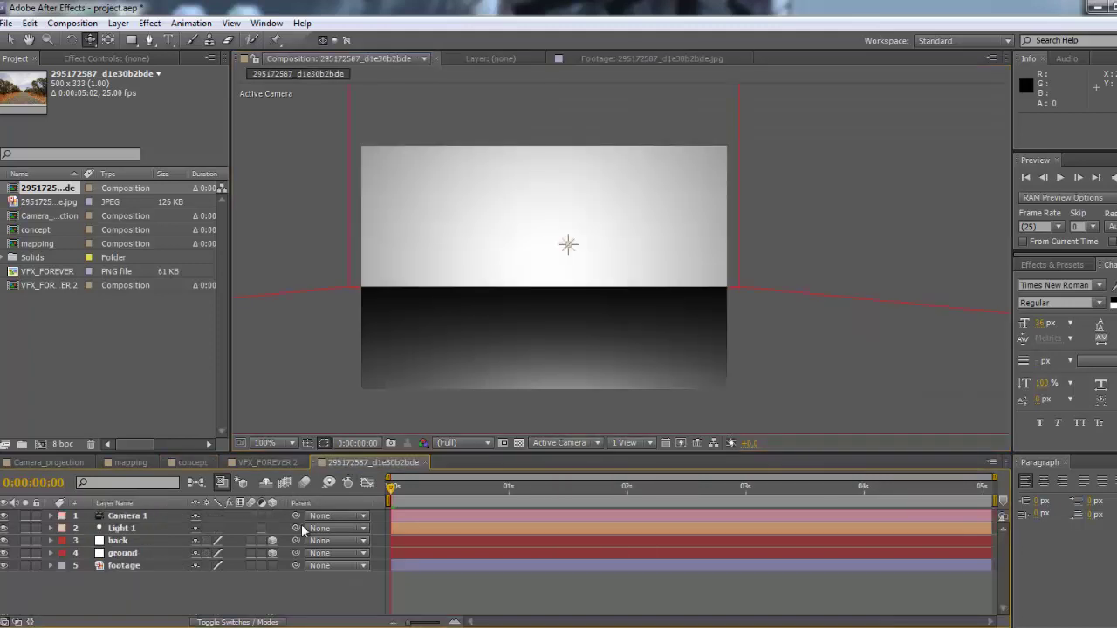
Step: Copy Camera 1's position and paste it onto Light 1
{"action": "left_click", "coordinate": [135, 520]}
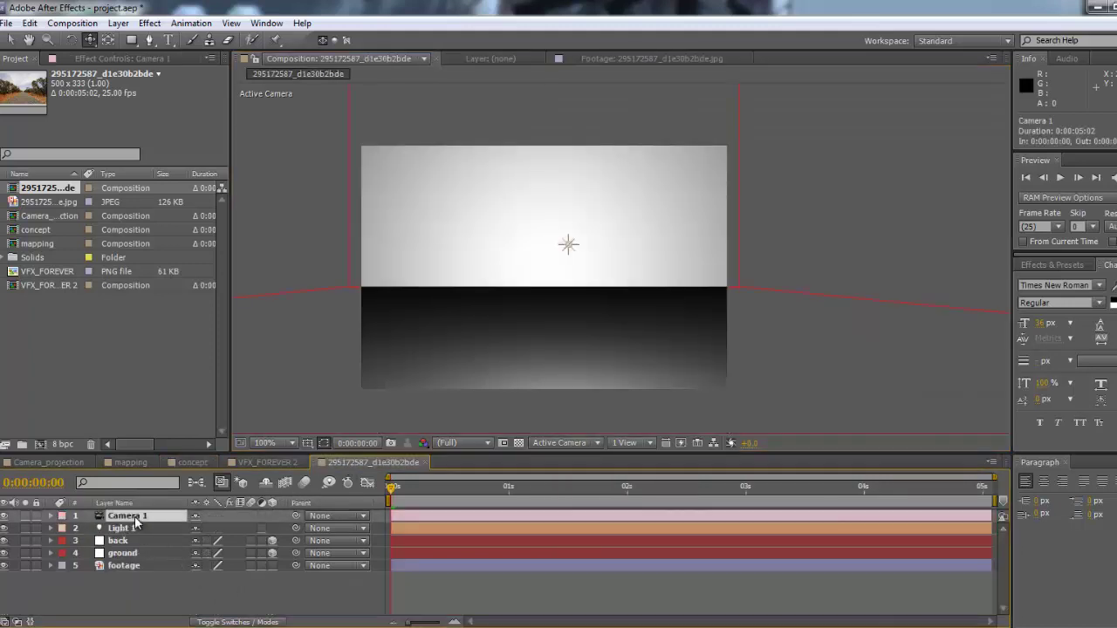
{"action": "key", "text": "p"}
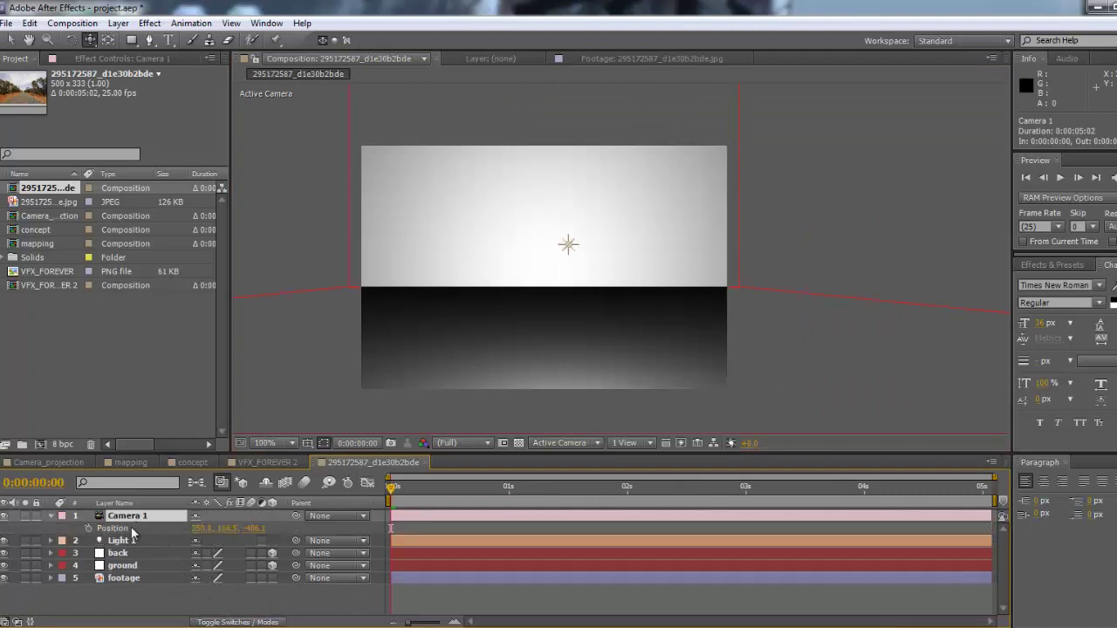
{"action": "left_click", "coordinate": [131, 528]}
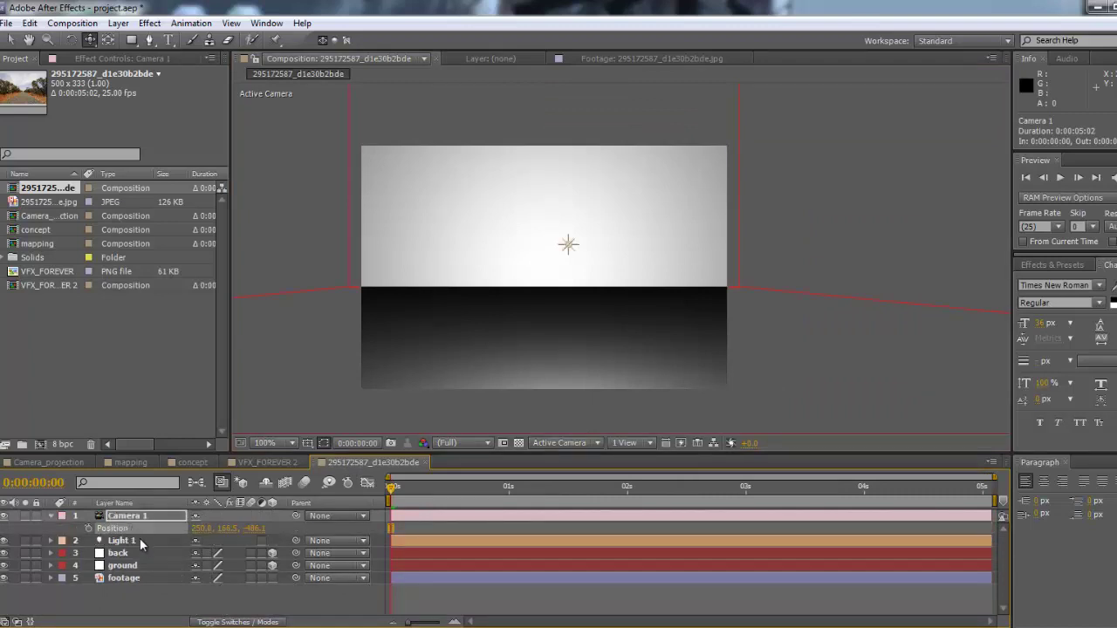
{"action": "left_click", "coordinate": [140, 539]}
{"action": "key", "text": "Return"}
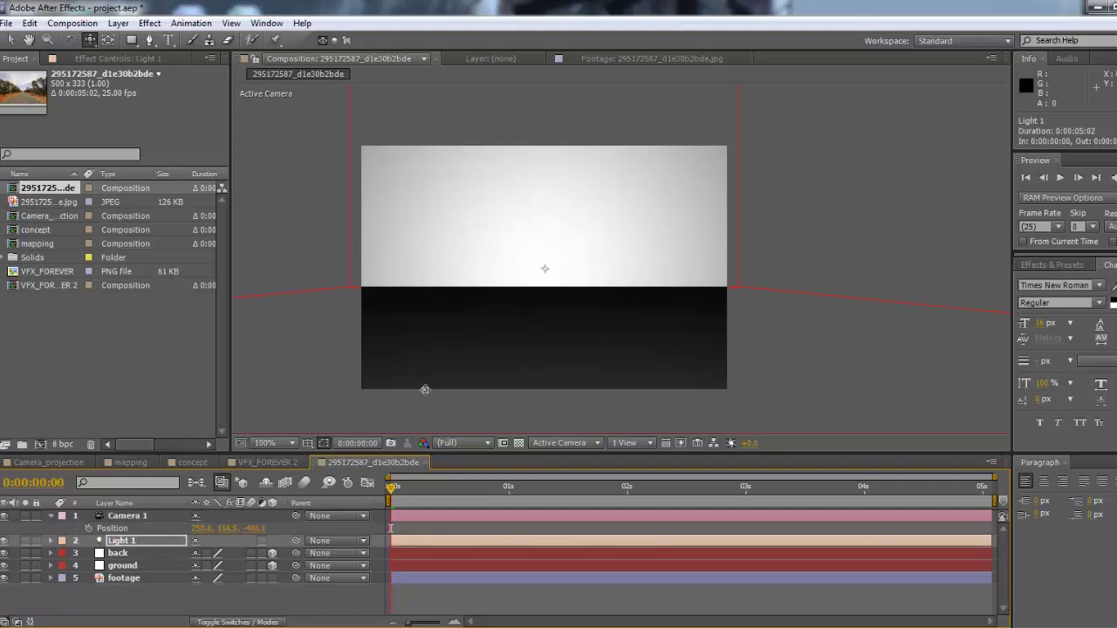
Step: Examine the placement of Light 1 and Camera 1 from the Top view, and return to the Active Camera view
{"action": "left_click", "coordinate": [554, 445]}
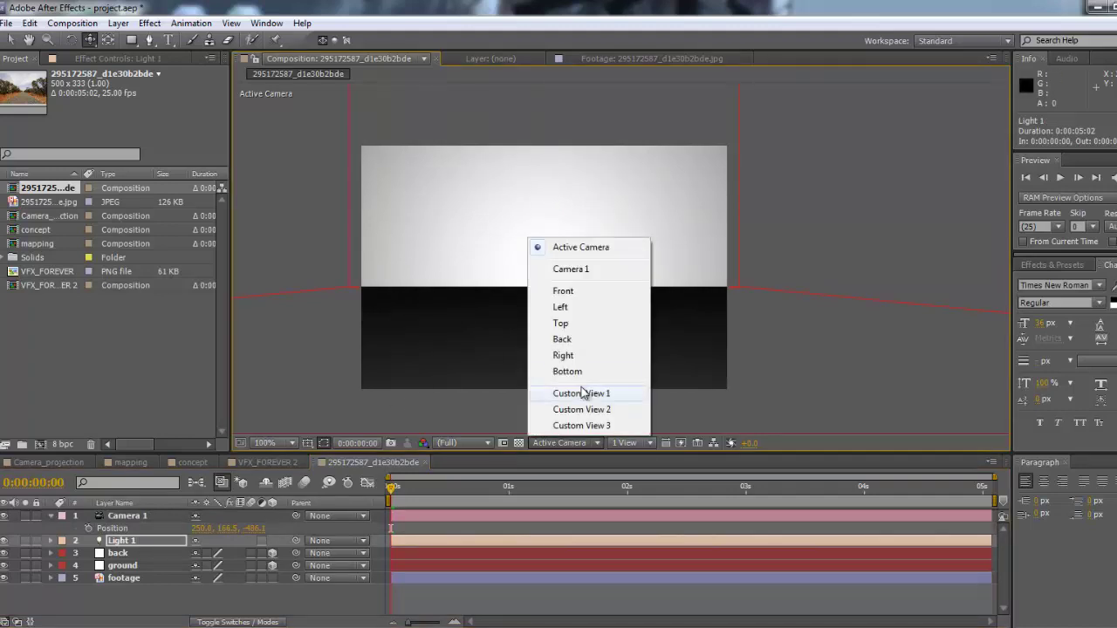
{"action": "left_click", "coordinate": [571, 326]}
{"action": "scroll", "coordinate": [621, 289], "scroll_direction": "down", "scroll_amount": 2}
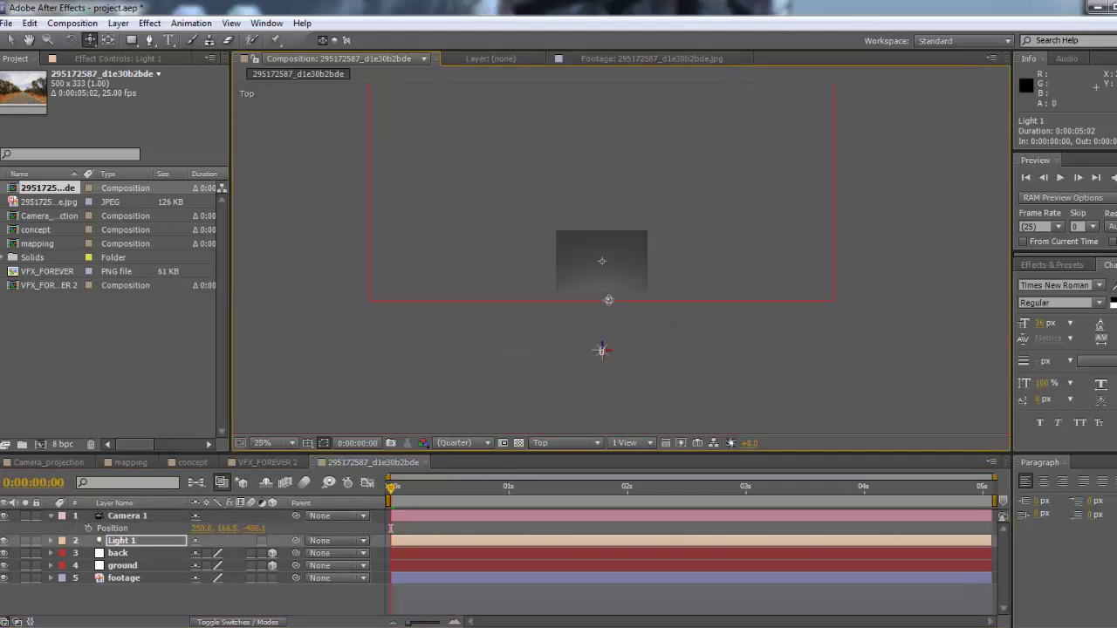
{"action": "scroll", "coordinate": [601, 349], "scroll_direction": "up", "scroll_amount": 1}
{"action": "left_click_drag", "start_coordinate": [620, 389], "coordinate": [617, 260]}
{"action": "scroll", "coordinate": [625, 298], "scroll_direction": "up", "scroll_amount": 1}
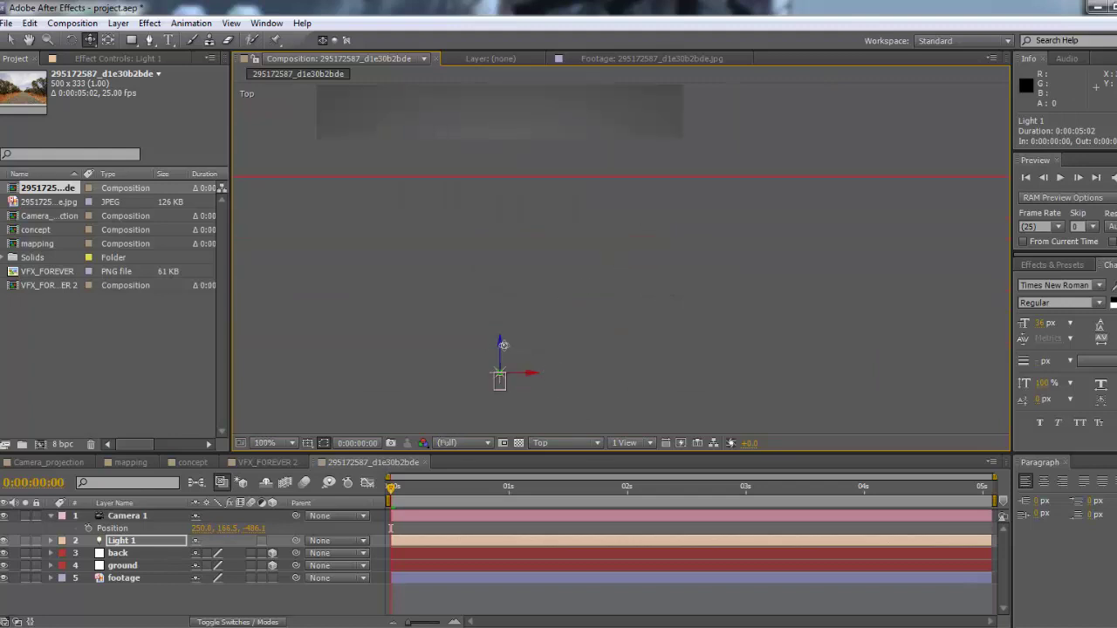
{"action": "left_click", "coordinate": [566, 444]}
{"action": "left_click", "coordinate": [580, 248]}
{"action": "scroll", "coordinate": [585, 246], "scroll_direction": "down", "scroll_amount": 8}
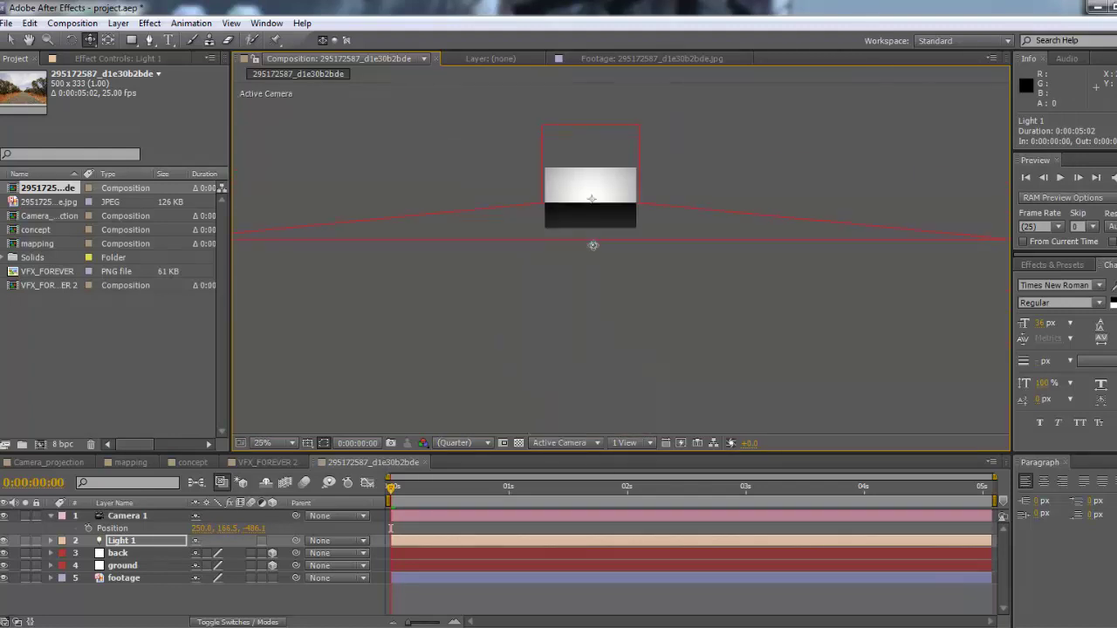
Step: Make the footage layer a 3D layer
{"action": "scroll", "coordinate": [583, 300], "scroll_direction": "up", "scroll_amount": 3}
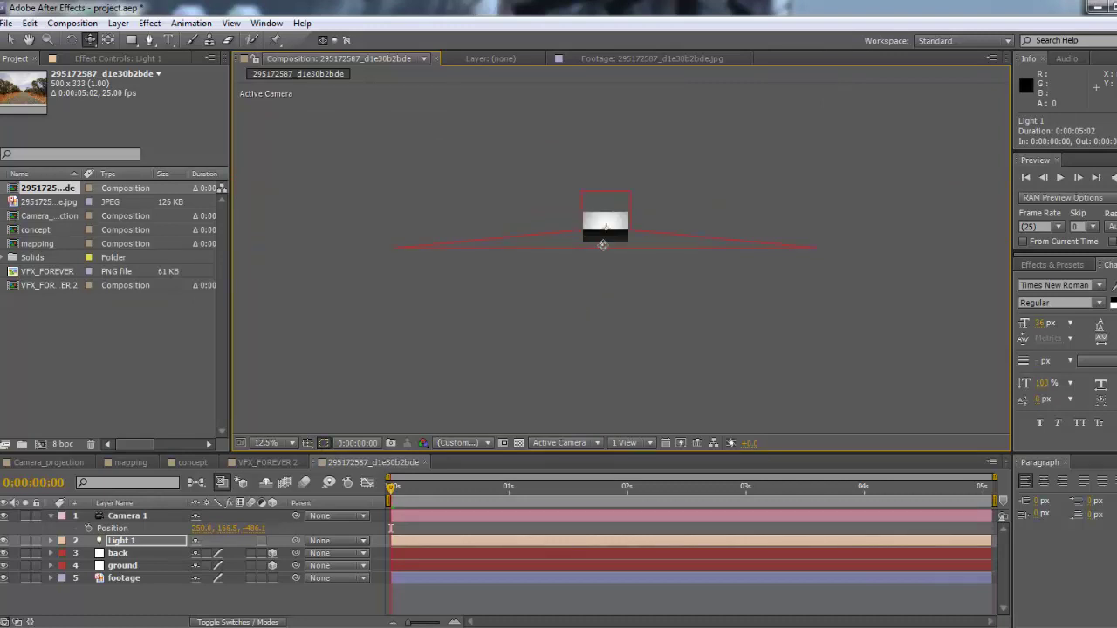
{"action": "scroll", "coordinate": [602, 244], "scroll_direction": "up", "scroll_amount": 4}
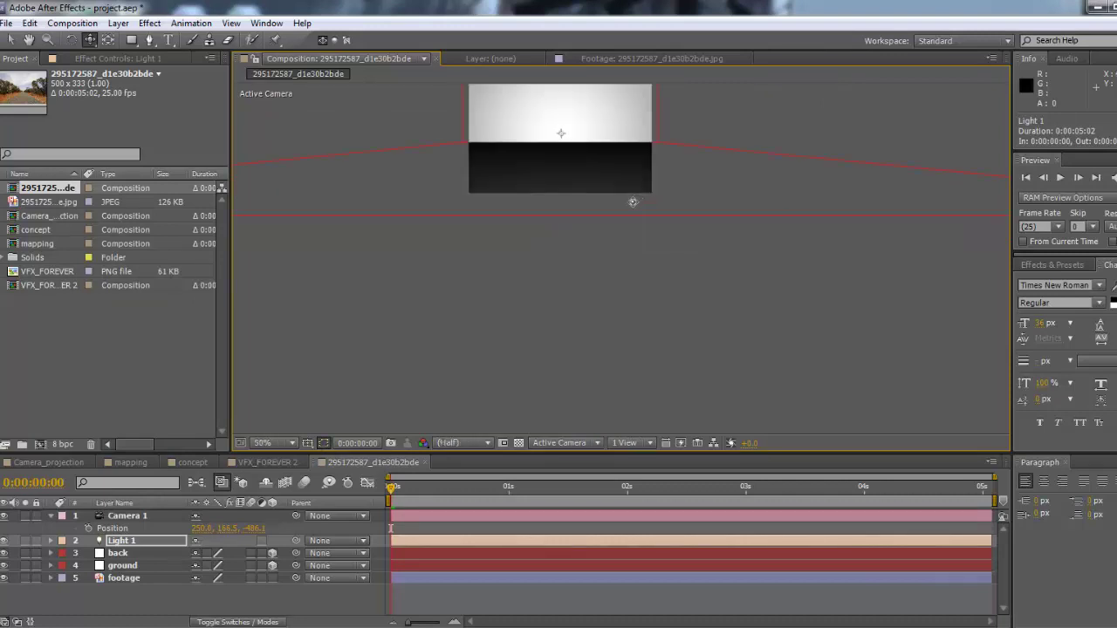
{"action": "left_click", "coordinate": [140, 579]}
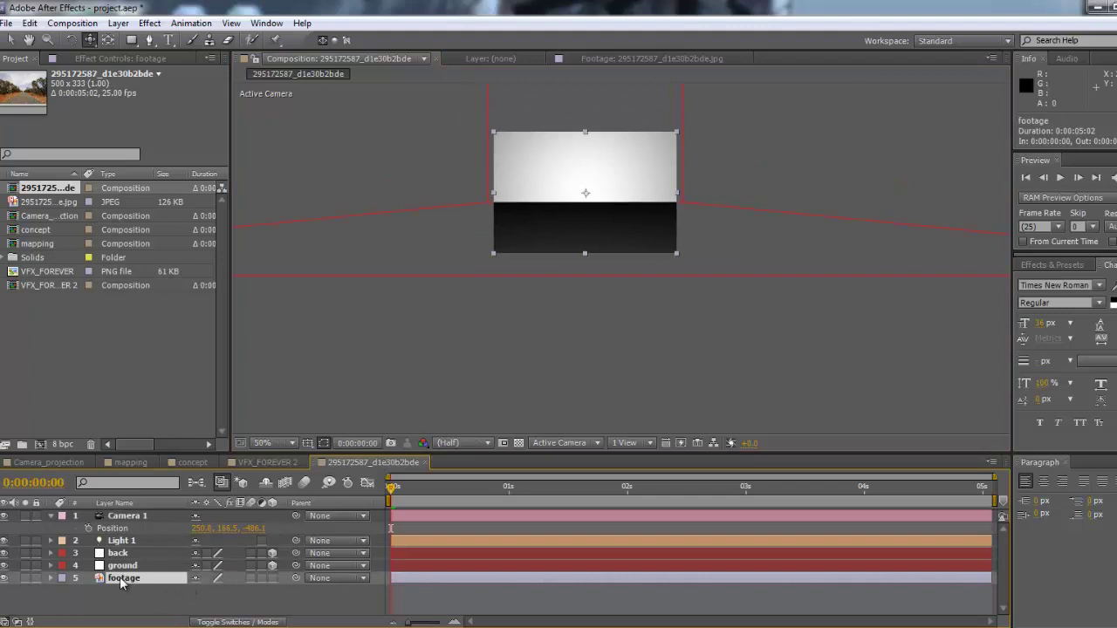
{"action": "left_click", "coordinate": [272, 580]}
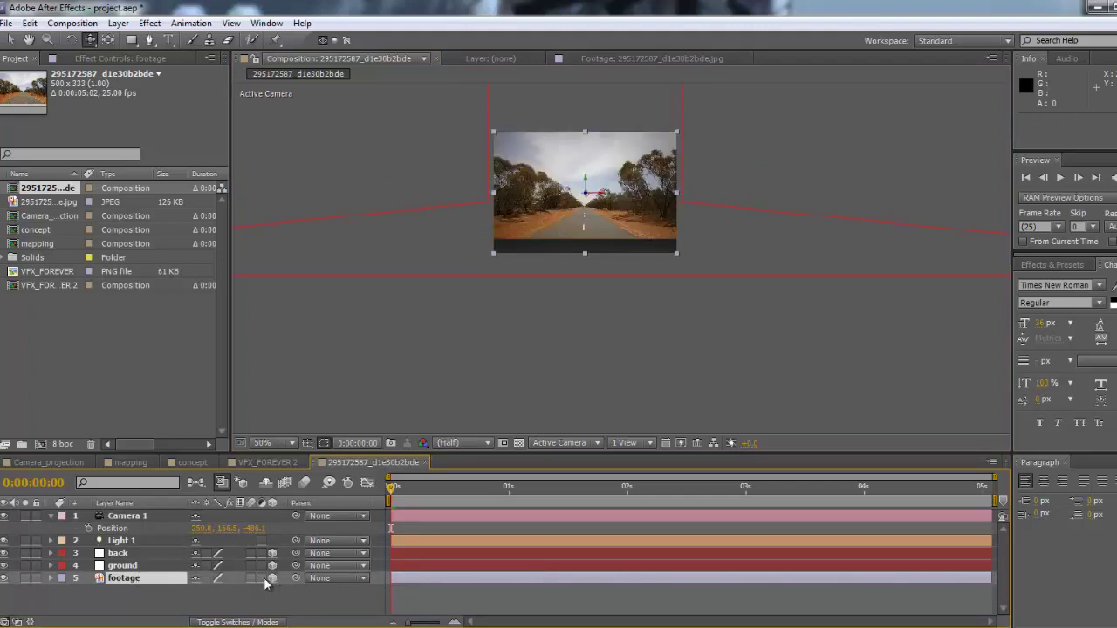
{"action": "scroll", "coordinate": [583, 121], "scroll_direction": "up", "scroll_amount": 3}
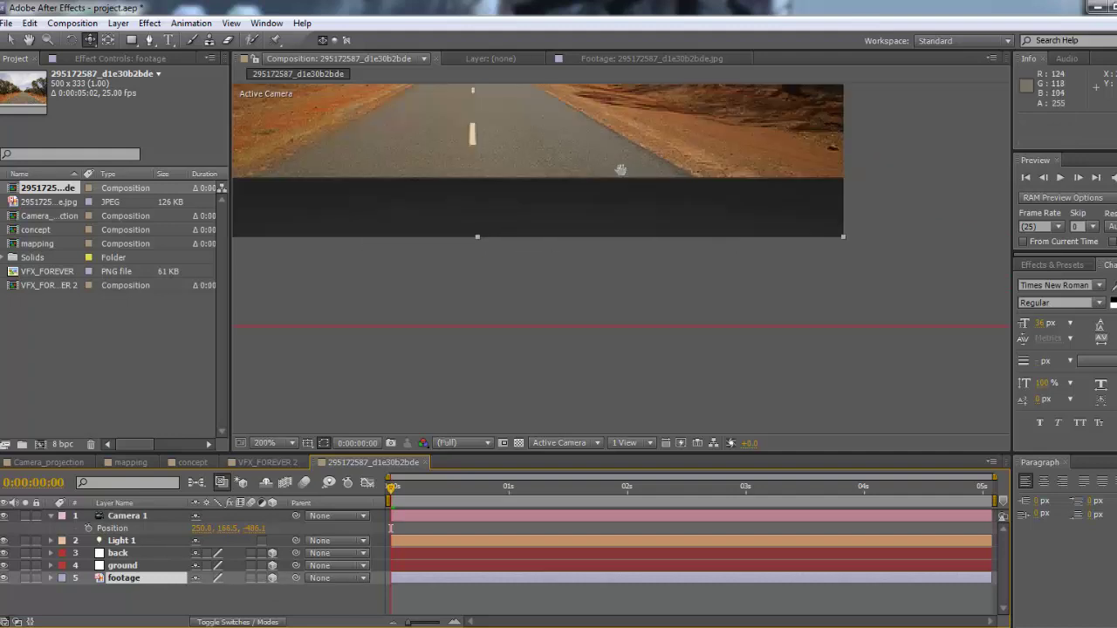
{"action": "scroll", "coordinate": [637, 308], "scroll_direction": "down", "scroll_amount": 1}
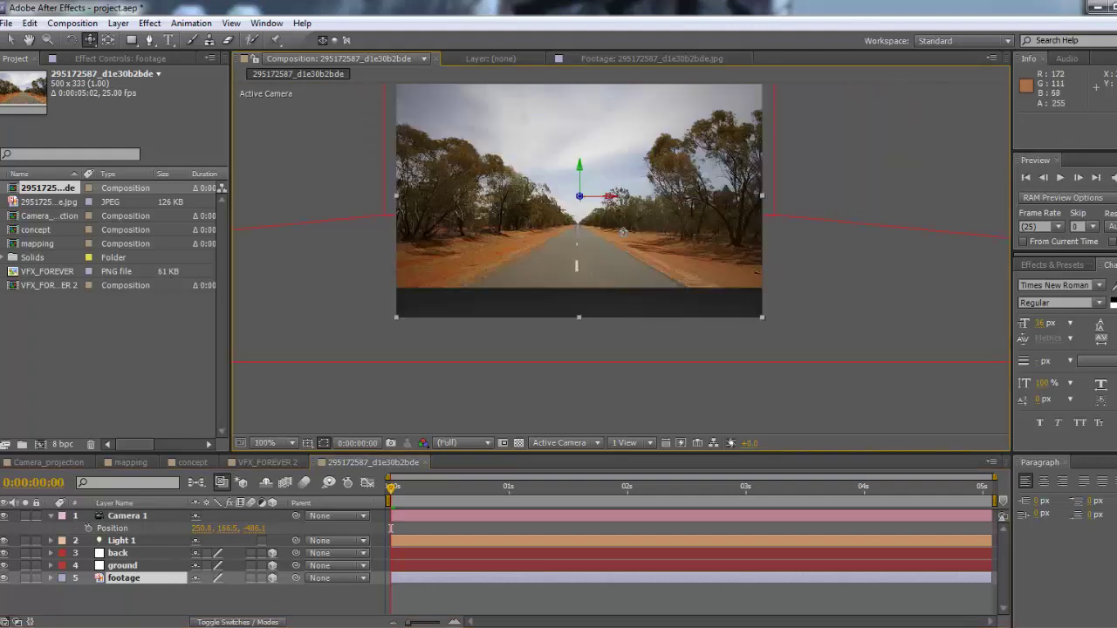
{"action": "scroll", "coordinate": [624, 232], "scroll_direction": "down", "scroll_amount": 2}
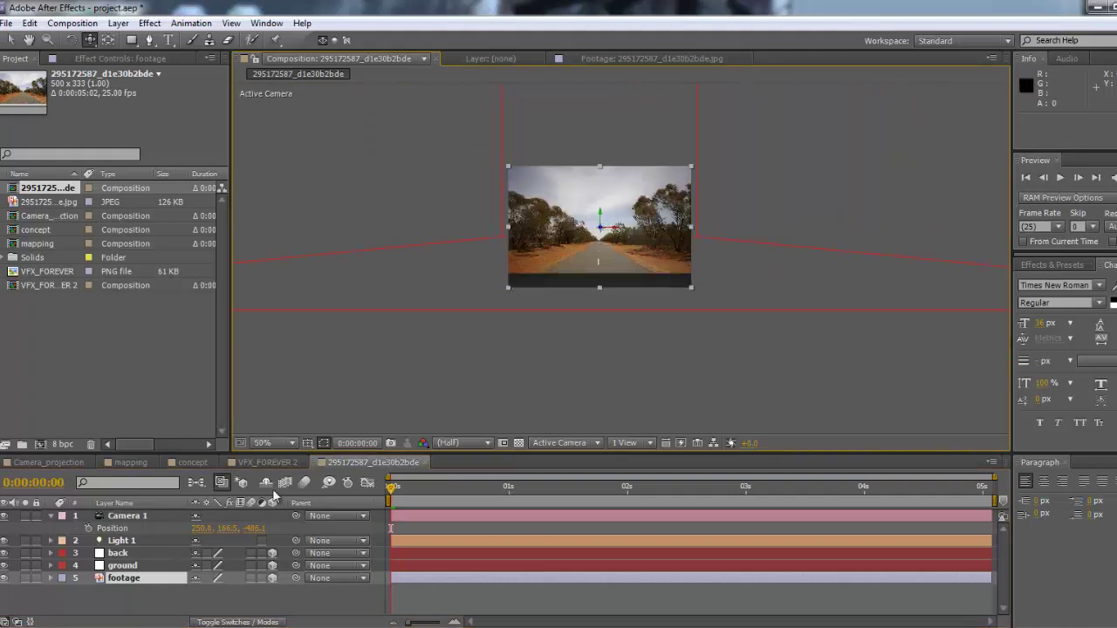
Step: Copy Camera 1's position and paste it onto the footage layer
{"action": "left_click", "coordinate": [140, 518]}
{"action": "left_click", "coordinate": [130, 528]}
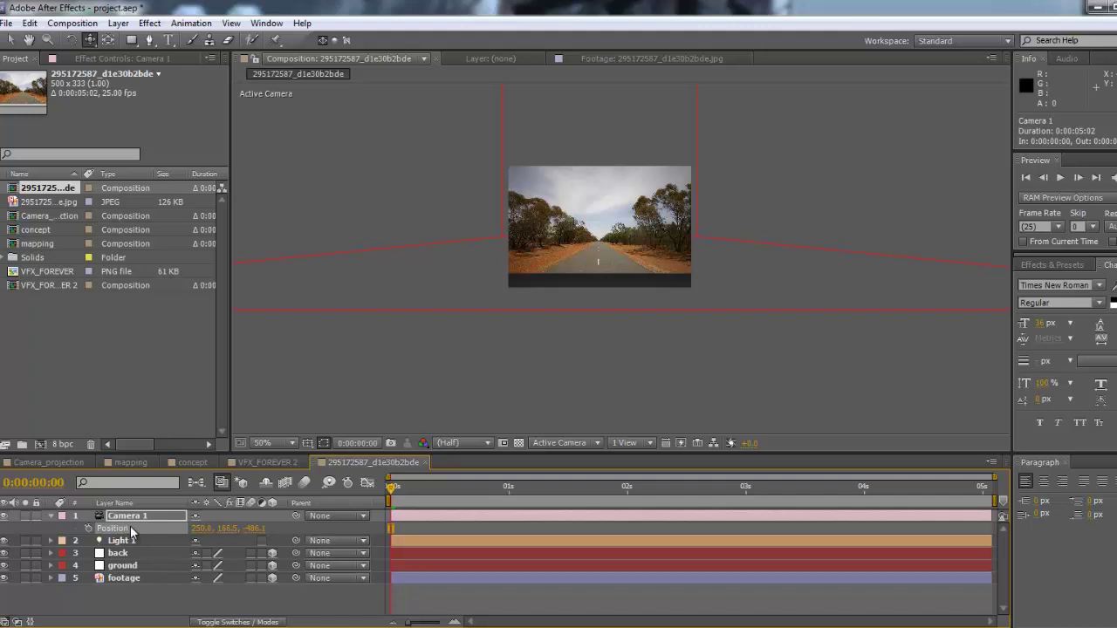
{"action": "left_click", "coordinate": [140, 579]}
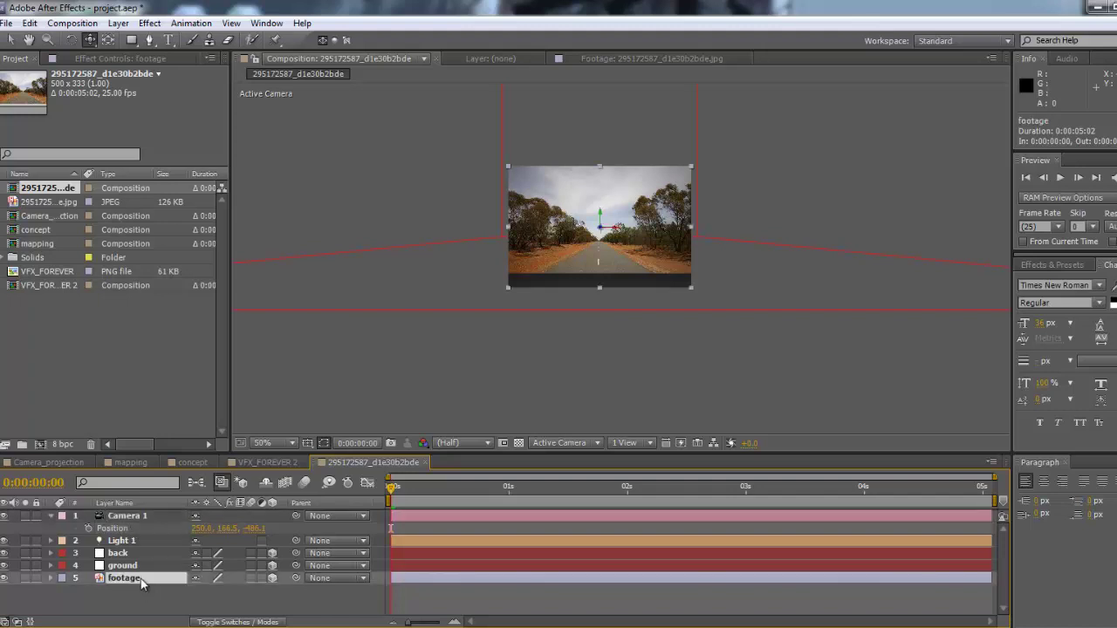
{"action": "key", "text": "Return"}
Step: Examine the placement of the footage layer relative to Camera 1 and Light 1 from the Top view
{"action": "left_click", "coordinate": [565, 444]}
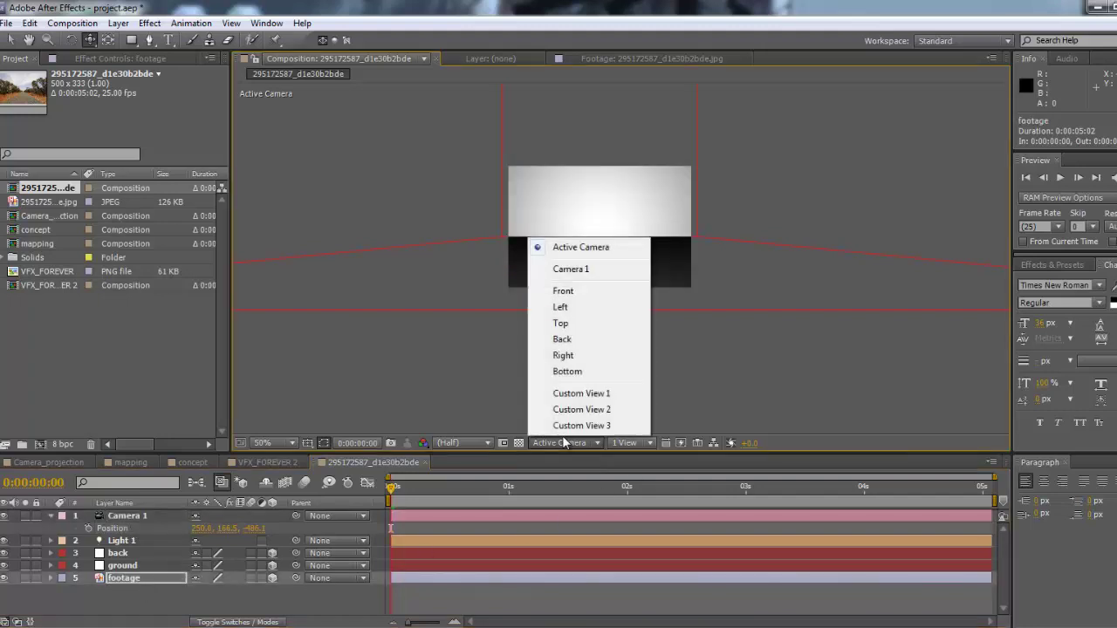
{"action": "left_click", "coordinate": [567, 324]}
{"action": "scroll", "coordinate": [602, 336], "scroll_direction": "down", "scroll_amount": 1}
{"action": "left_click_drag", "start_coordinate": [632, 352], "coordinate": [686, 367]}
{"action": "scroll", "coordinate": [603, 297], "scroll_direction": "up", "scroll_amount": 1}
{"action": "scroll", "coordinate": [533, 233], "scroll_direction": "up", "scroll_amount": 1}
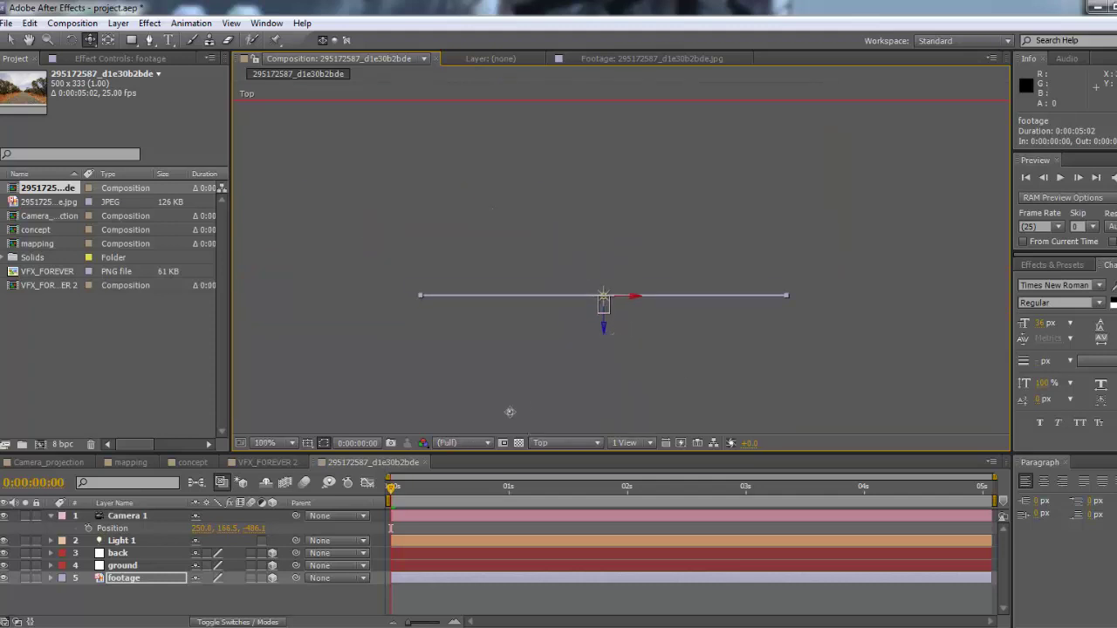
{"action": "left_click", "coordinate": [128, 518]}
{"action": "left_click", "coordinate": [123, 541]}
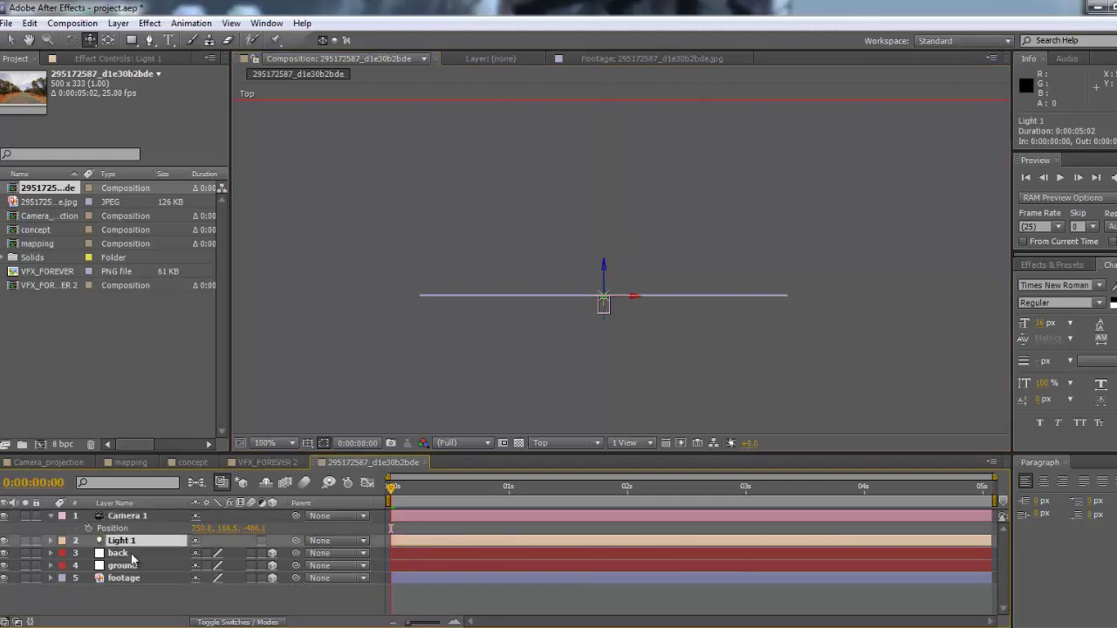
{"action": "left_click", "coordinate": [125, 580]}
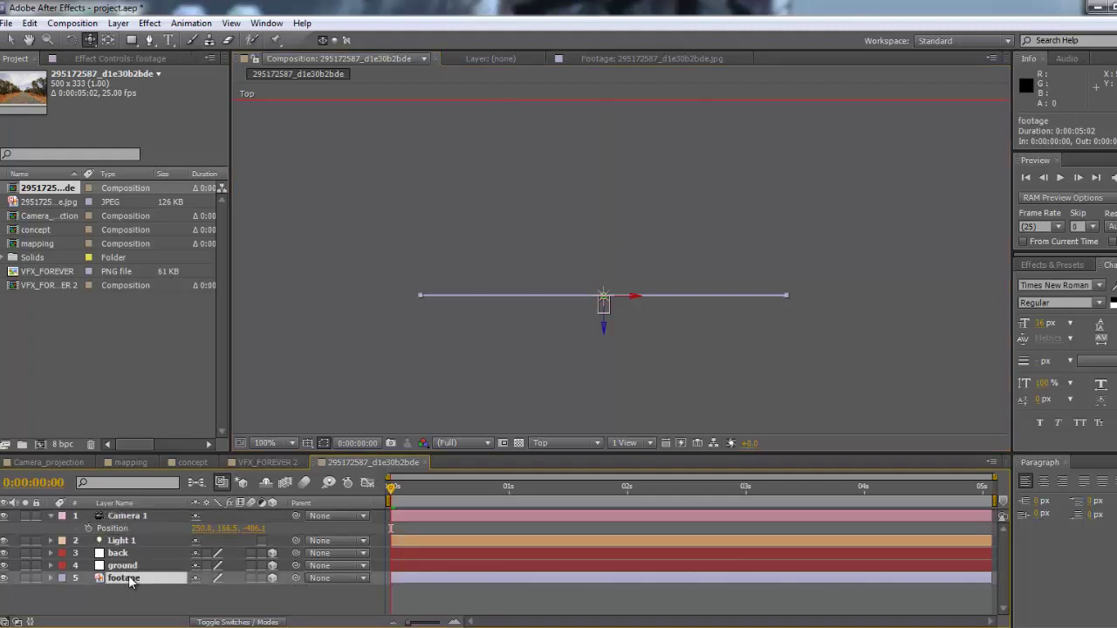
{"action": "left_click_drag", "start_coordinate": [712, 297], "coordinate": [689, 355]}
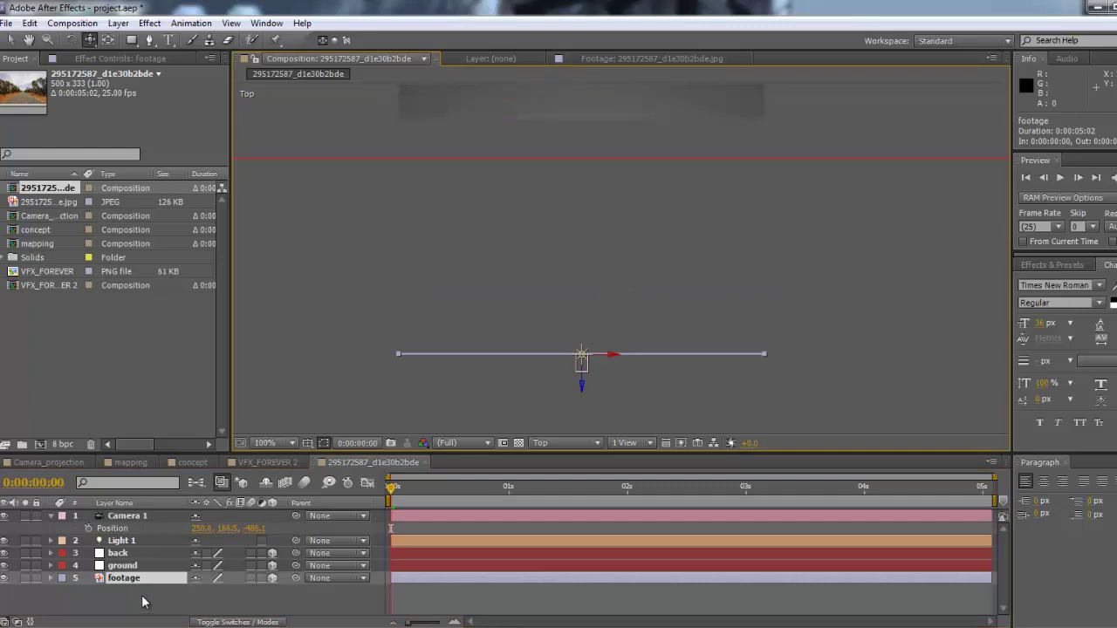
{"action": "left_click", "coordinate": [144, 602]}
{"action": "left_click", "coordinate": [142, 580]}
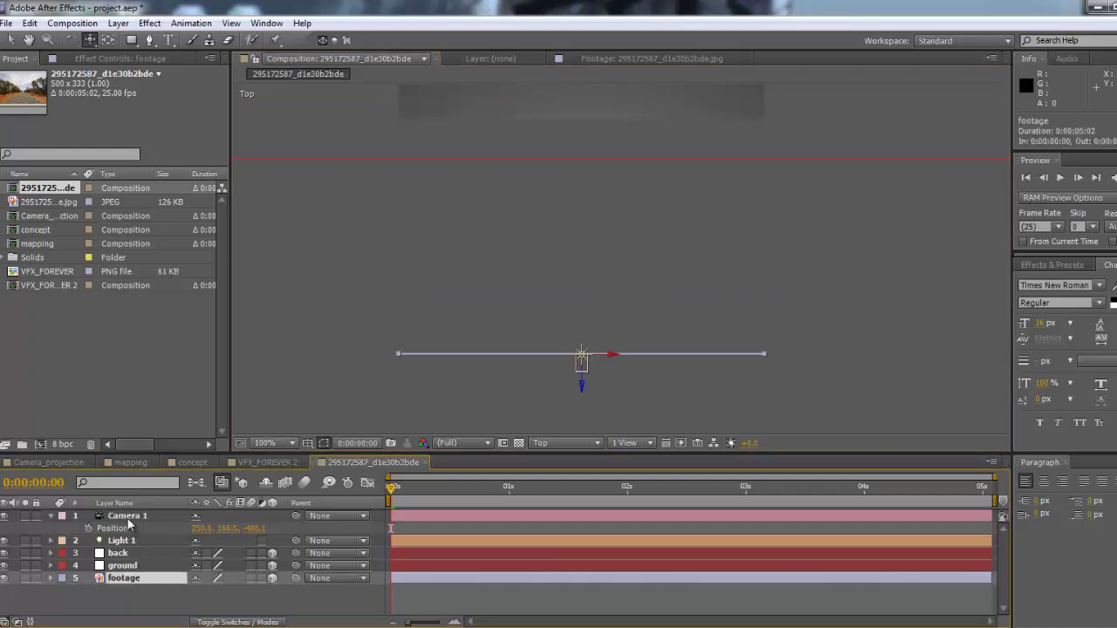
{"action": "left_click", "coordinate": [127, 517]}
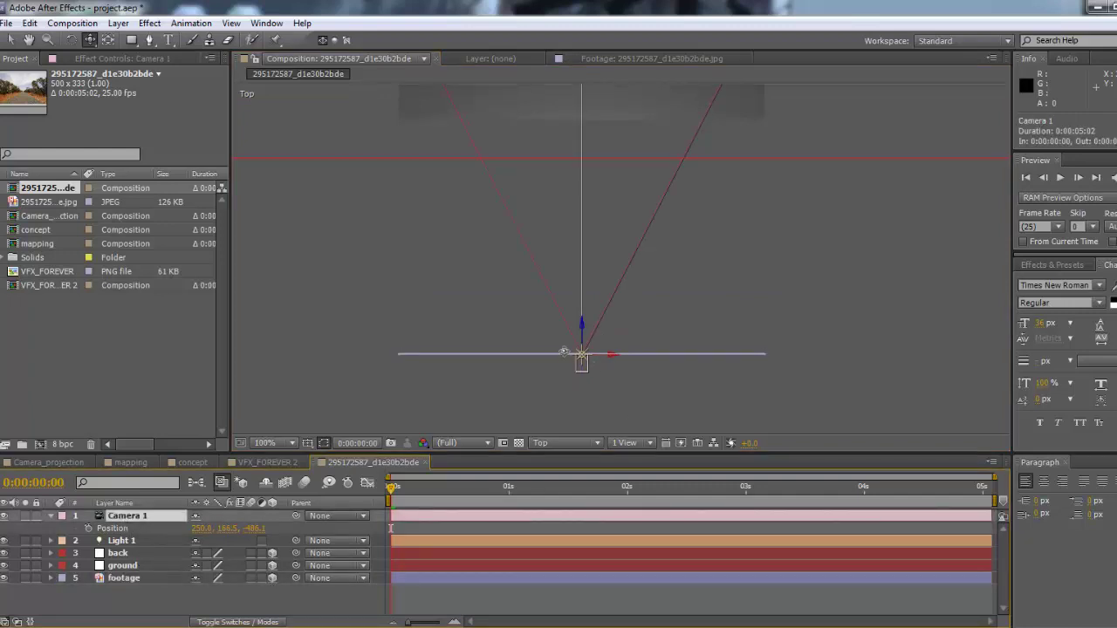
{"action": "key", "text": "comma"}
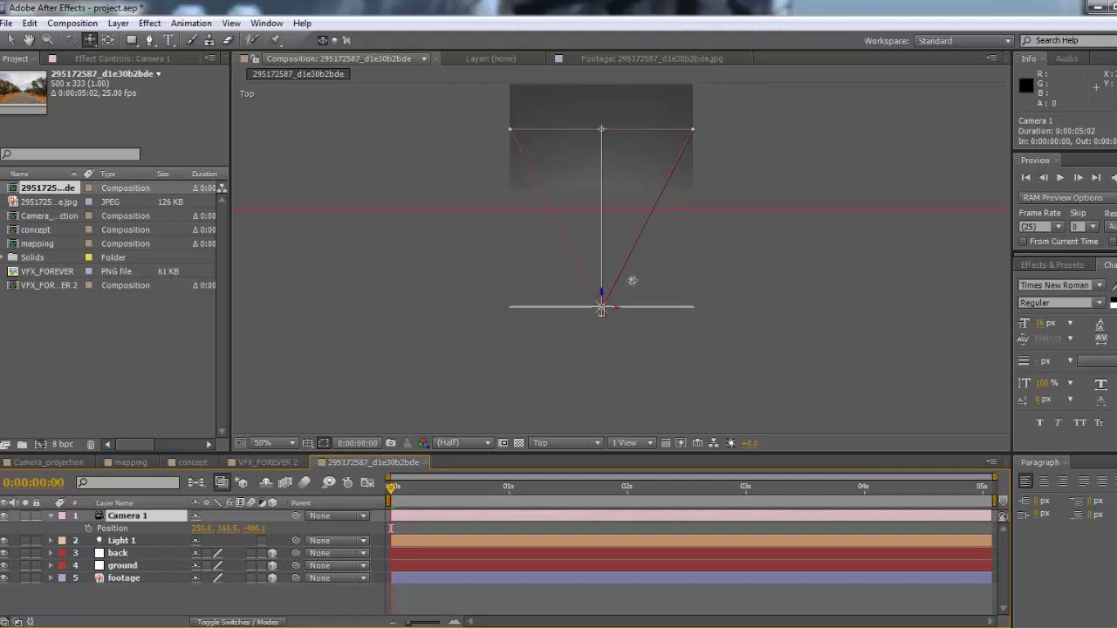
Step: Move the footage layer forward from the camera by setting its Z position to -177.1
{"action": "left_click", "coordinate": [136, 578]}
{"action": "key", "text": "p"}
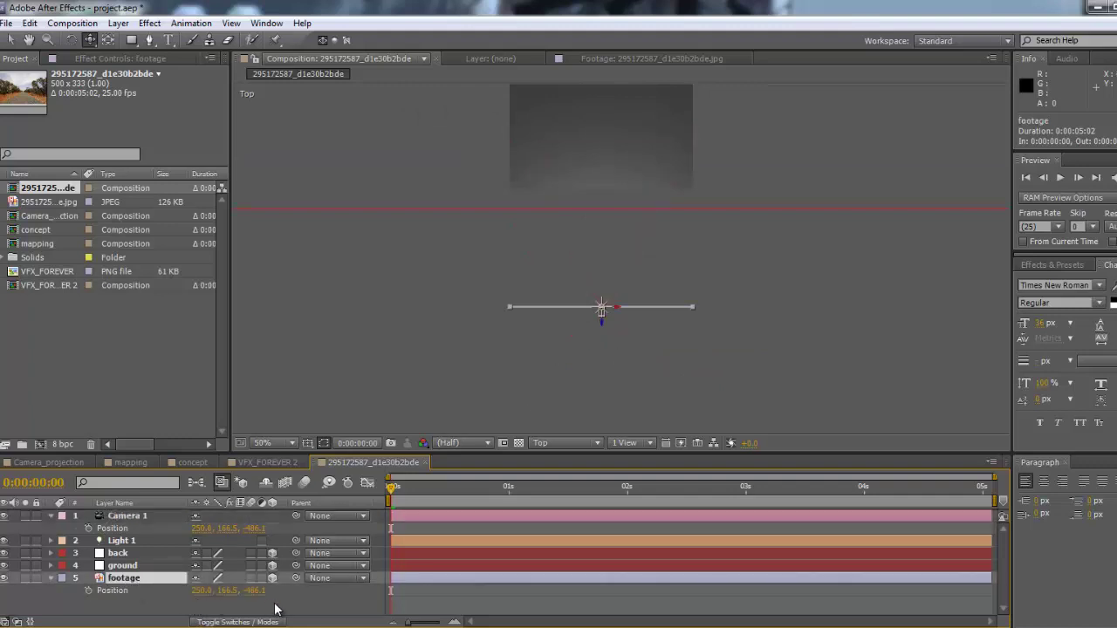
{"action": "left_click_drag", "start_coordinate": [257, 590], "coordinate": [491, 554]}
{"action": "key", "text": "Return"}
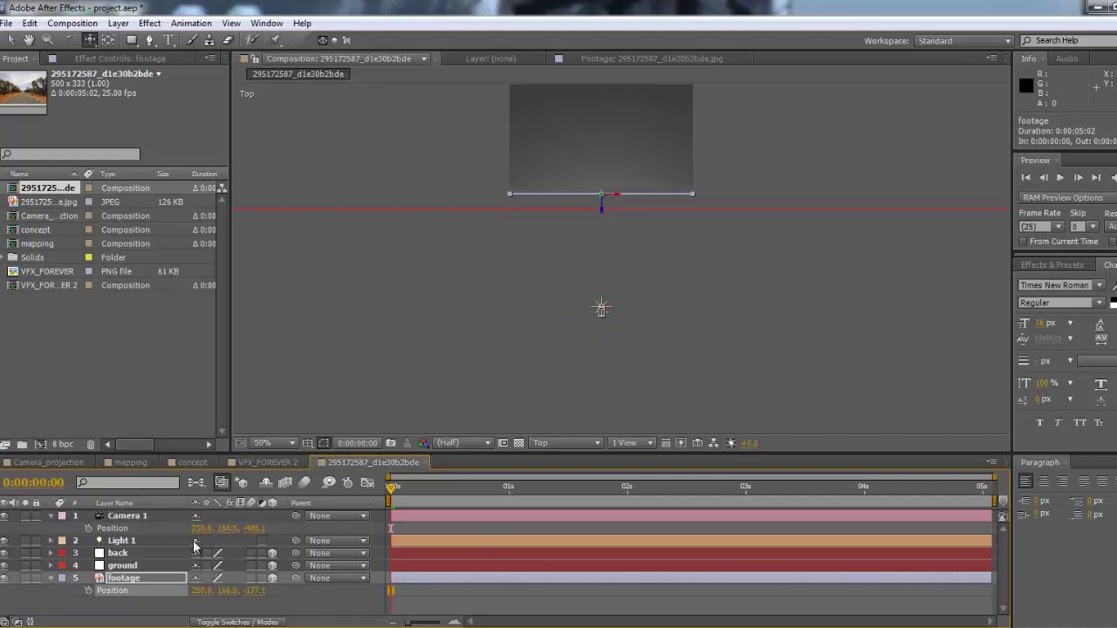
{"action": "left_click", "coordinate": [600, 307]}
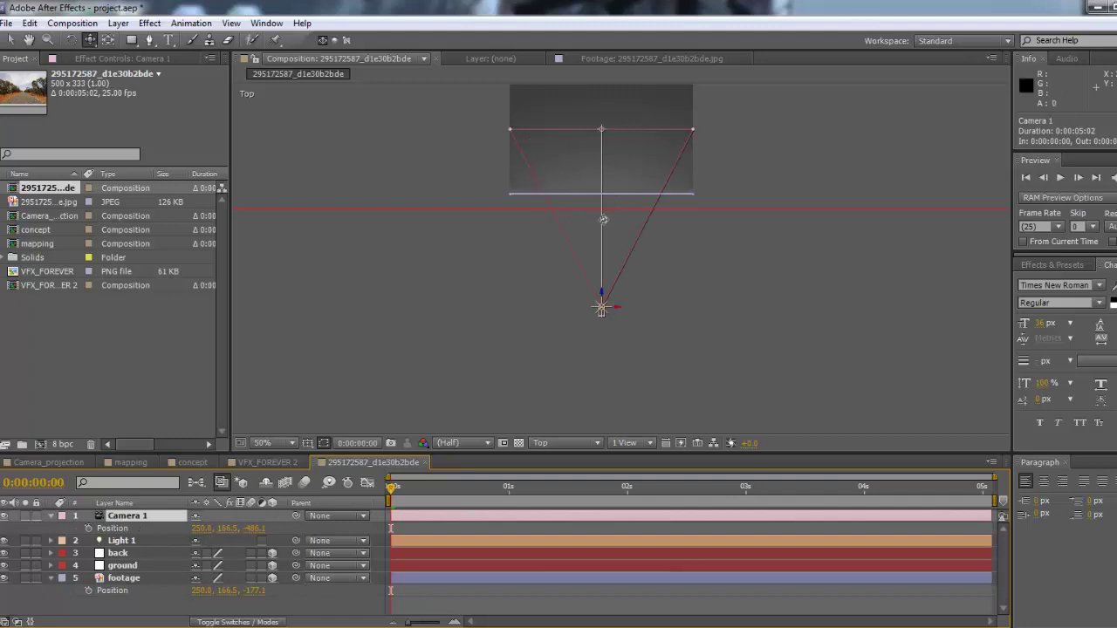
Step: Return to the Active Camera view and scale the footage layer down proportionally to 64% so it fits the frame
{"action": "left_click", "coordinate": [548, 445]}
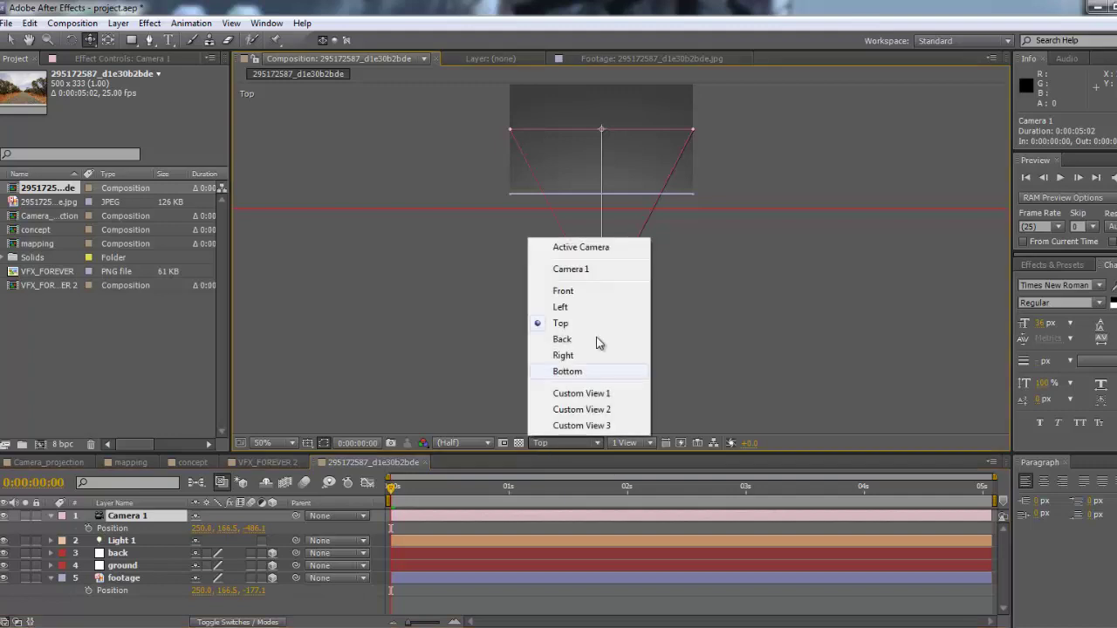
{"action": "left_click", "coordinate": [595, 249]}
{"action": "left_click_drag", "start_coordinate": [636, 199], "coordinate": [643, 296]}
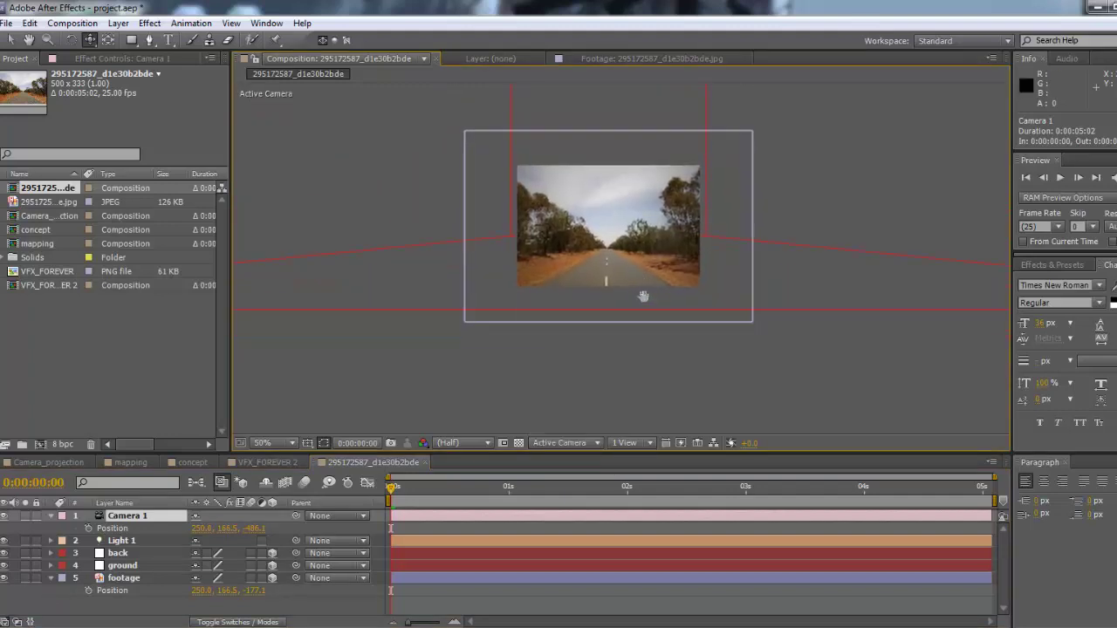
{"action": "left_click", "coordinate": [127, 585]}
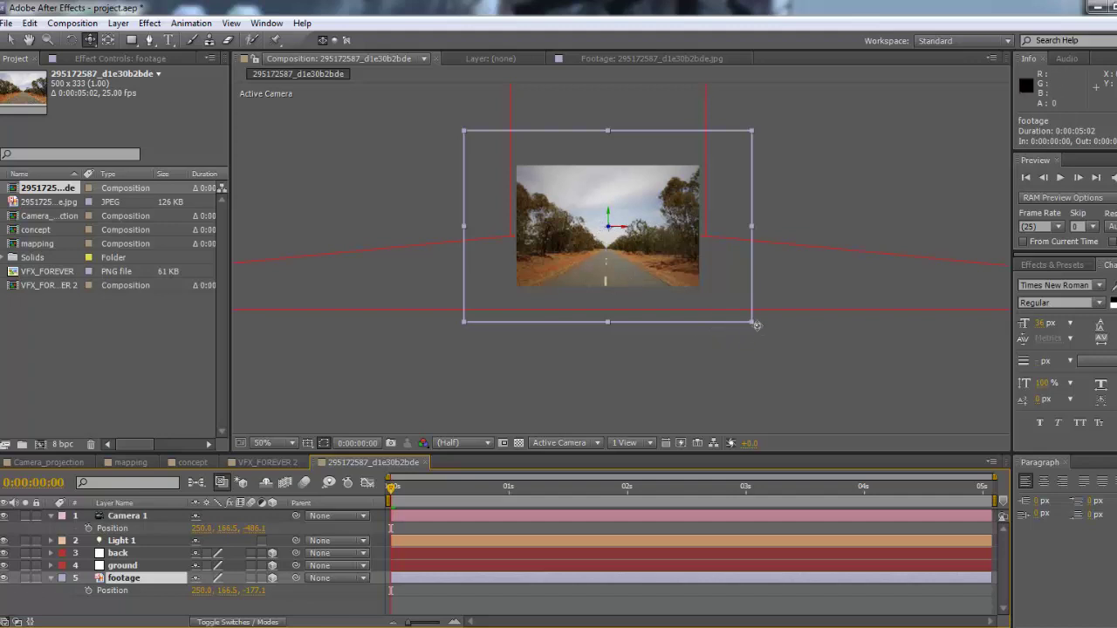
{"action": "key", "text": "v"}
{"action": "left_click_drag", "start_coordinate": [751, 321], "coordinate": [714, 289]}
{"action": "scroll", "coordinate": [709, 284], "scroll_direction": "up", "scroll_amount": 2}
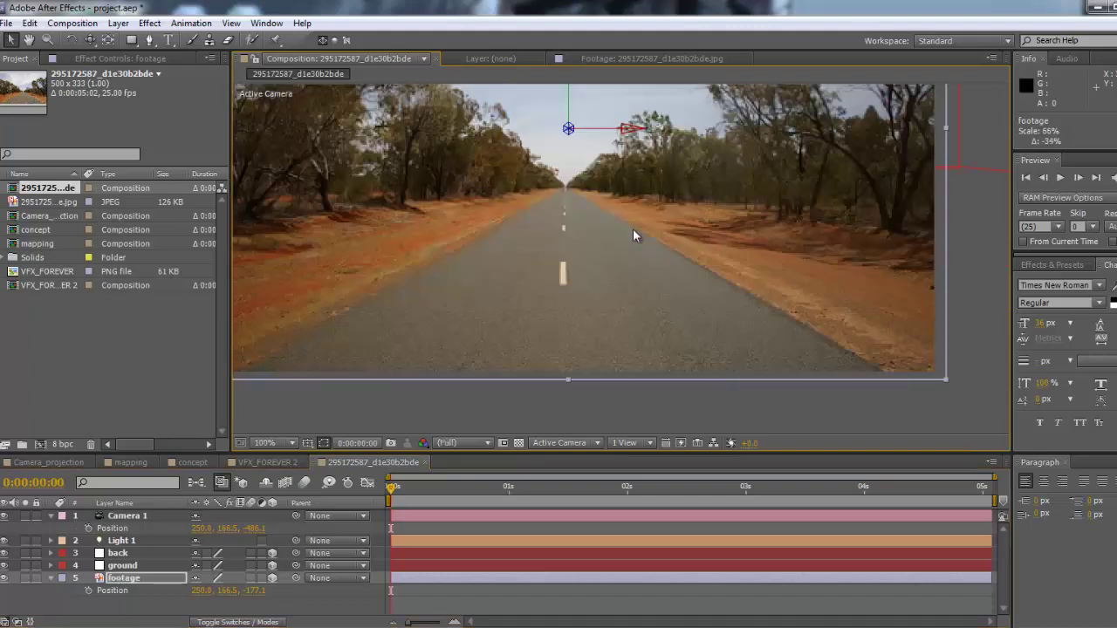
{"action": "left_click_drag", "start_coordinate": [945, 379], "coordinate": [938, 374]}
{"action": "key", "text": "slash"}
{"action": "scroll", "coordinate": [636, 155], "scroll_direction": "down", "scroll_amount": 2}
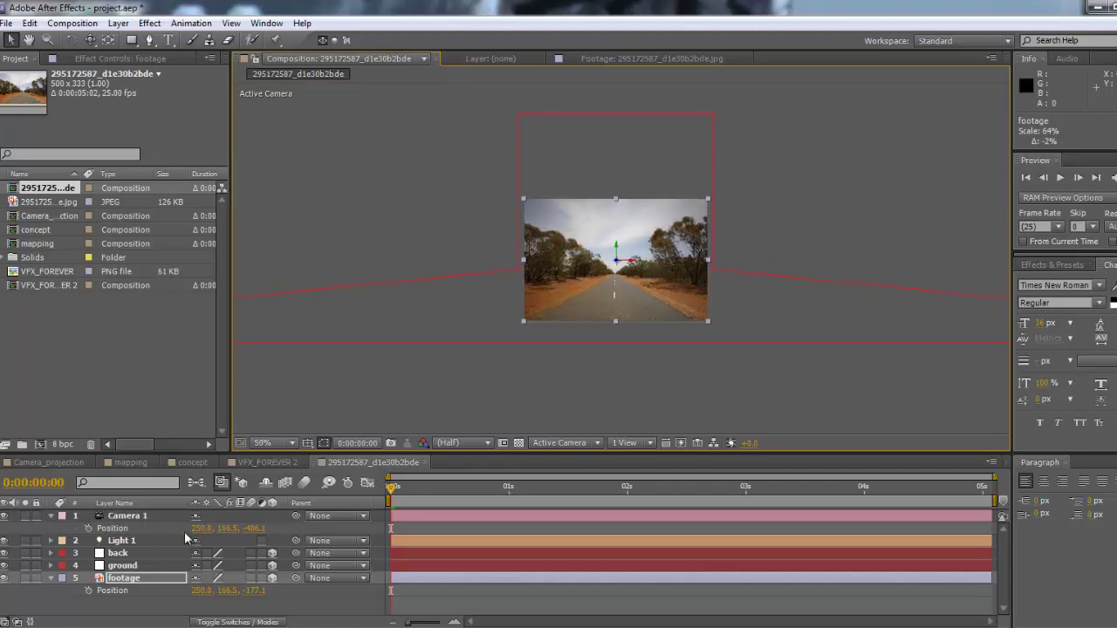
Step: Review the camera, light, image and 3D set arrangement in the concept composition, and return to the road composition
{"action": "left_click", "coordinate": [193, 462]}
{"action": "scroll", "coordinate": [632, 229], "scroll_direction": "down", "scroll_amount": 2}
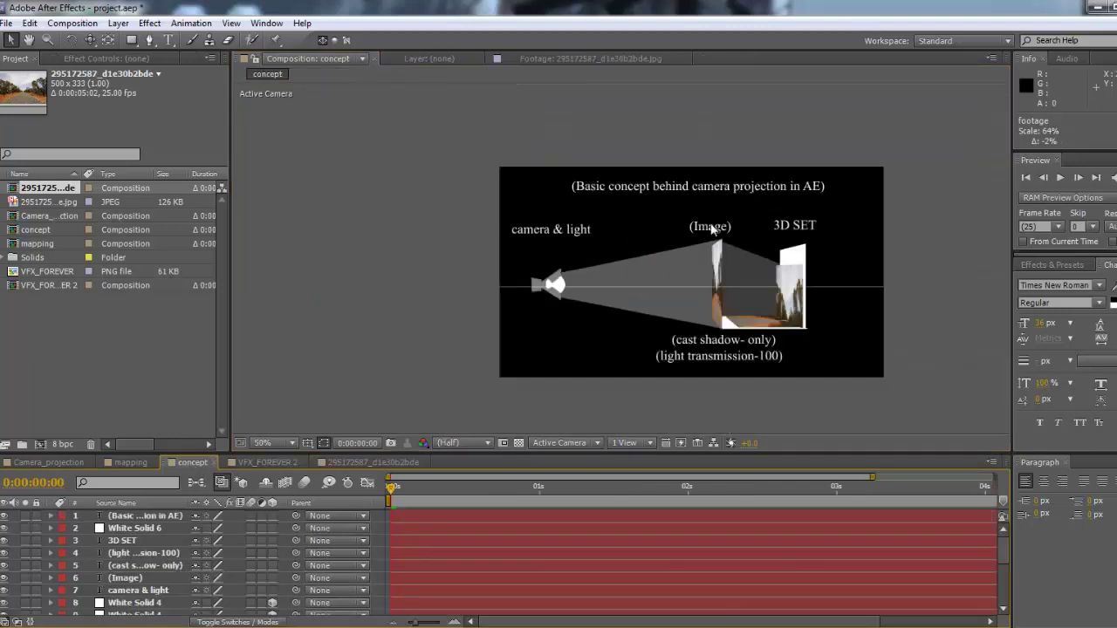
{"action": "scroll", "coordinate": [586, 155], "scroll_direction": "up", "scroll_amount": 2}
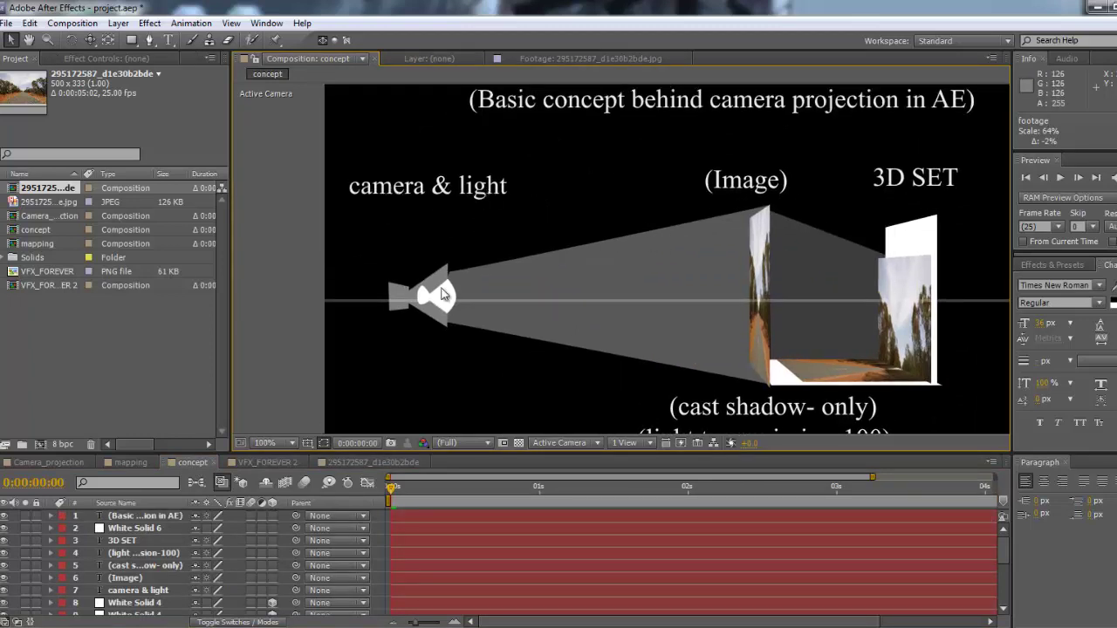
{"action": "left_click_drag", "start_coordinate": [851, 287], "coordinate": [742, 247]}
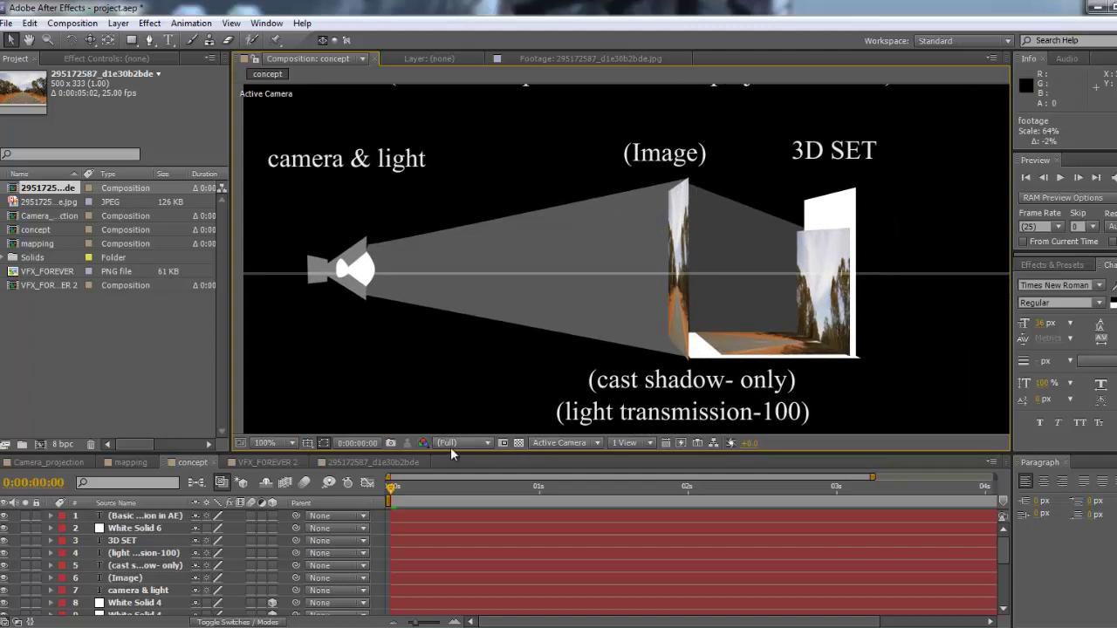
{"action": "left_click", "coordinate": [338, 463]}
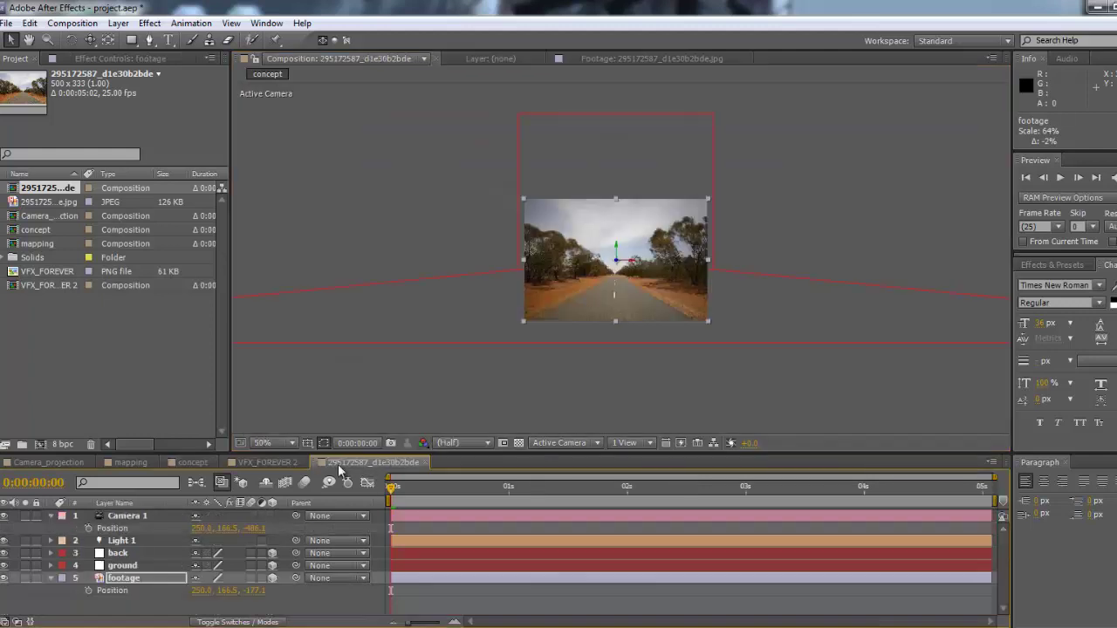
Step: Collapse the open properties of the footage and Camera 1 layers and select the footage layer
{"action": "left_click", "coordinate": [66, 599]}
{"action": "left_click", "coordinate": [147, 577]}
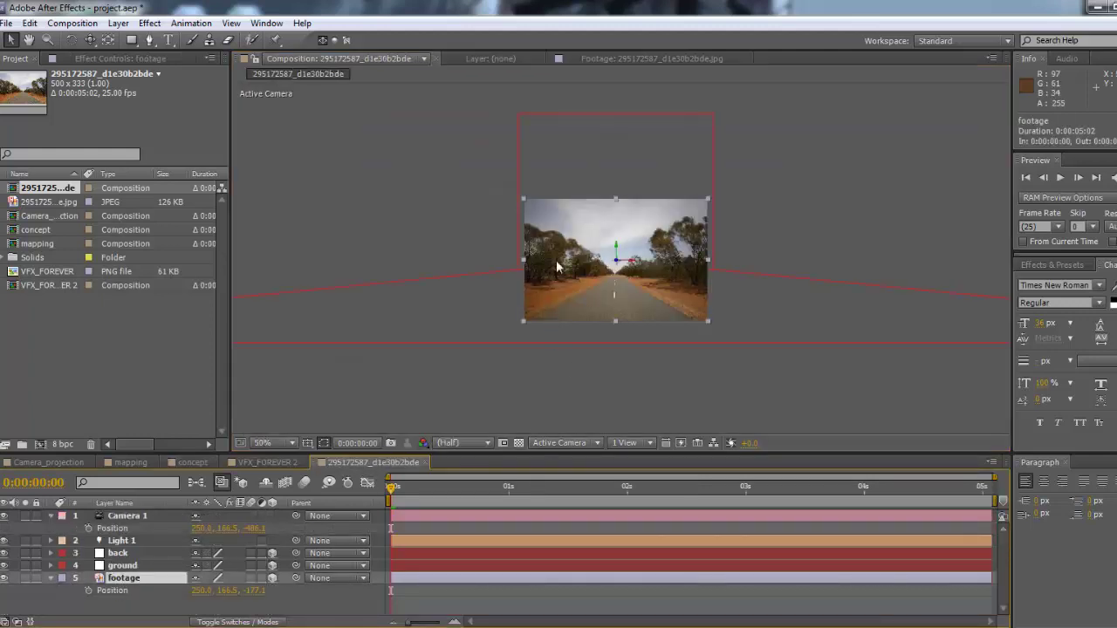
{"action": "key", "text": "period"}
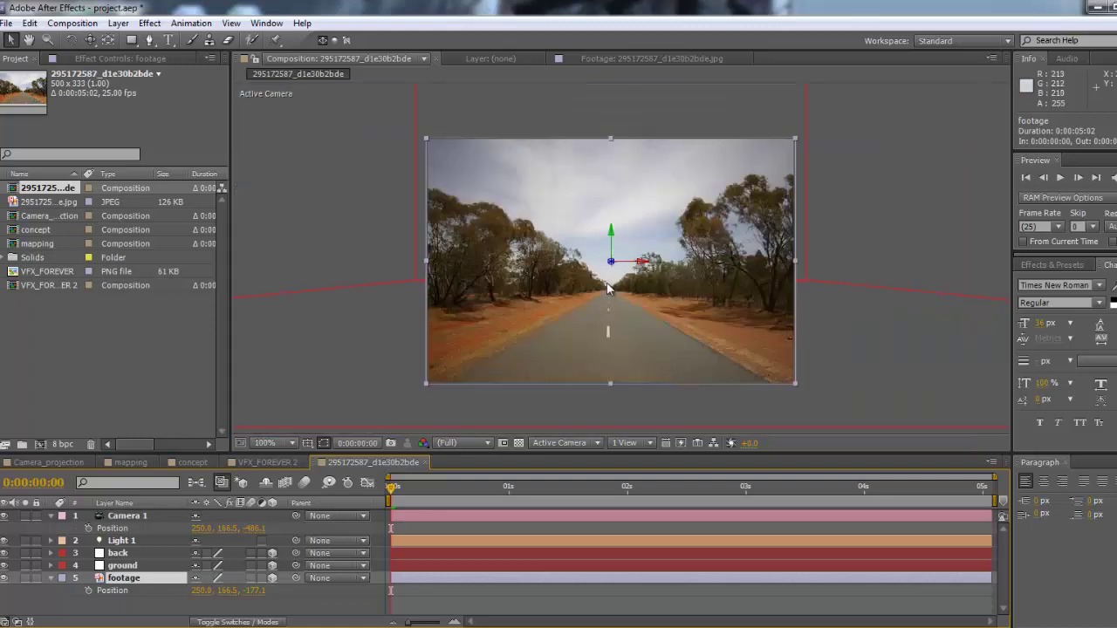
{"action": "left_click", "coordinate": [49, 583]}
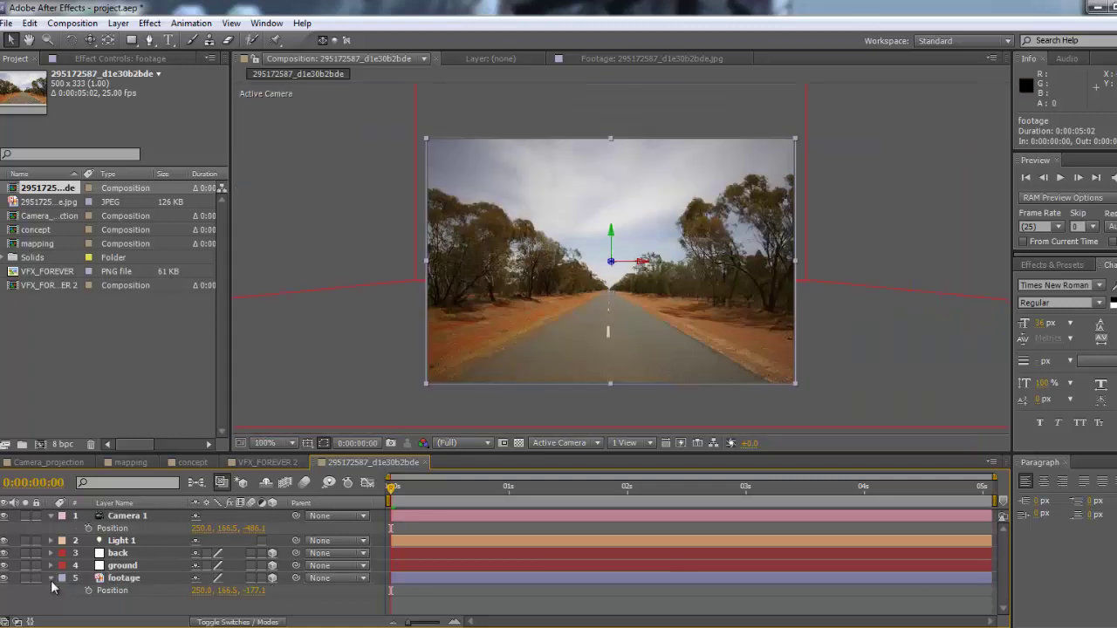
{"action": "left_click", "coordinate": [50, 578]}
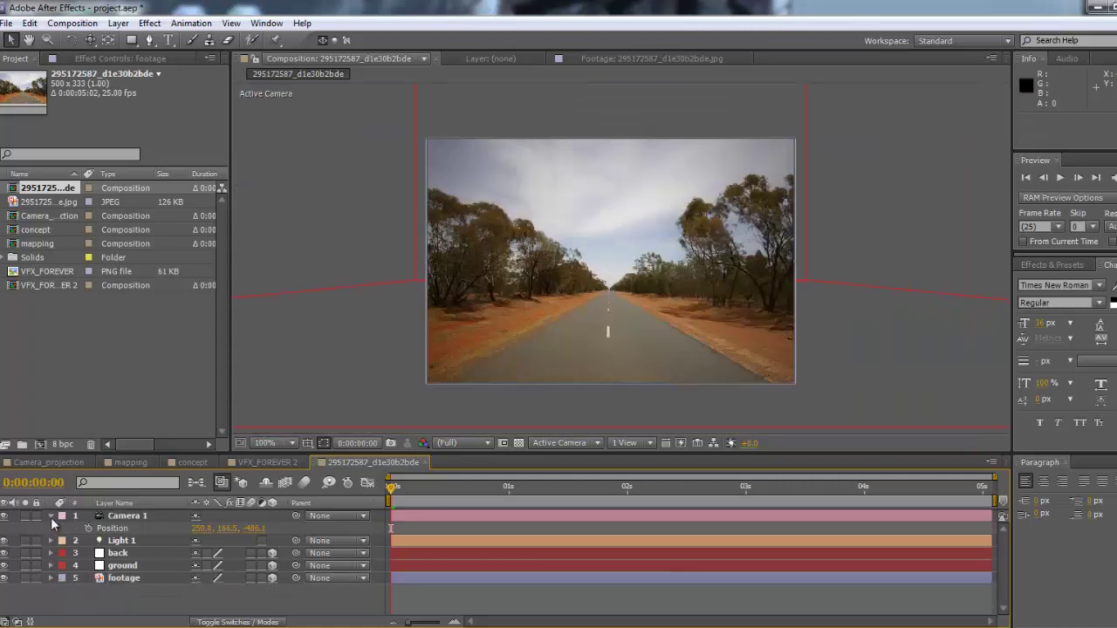
{"action": "left_click", "coordinate": [51, 516]}
{"action": "left_click", "coordinate": [129, 569]}
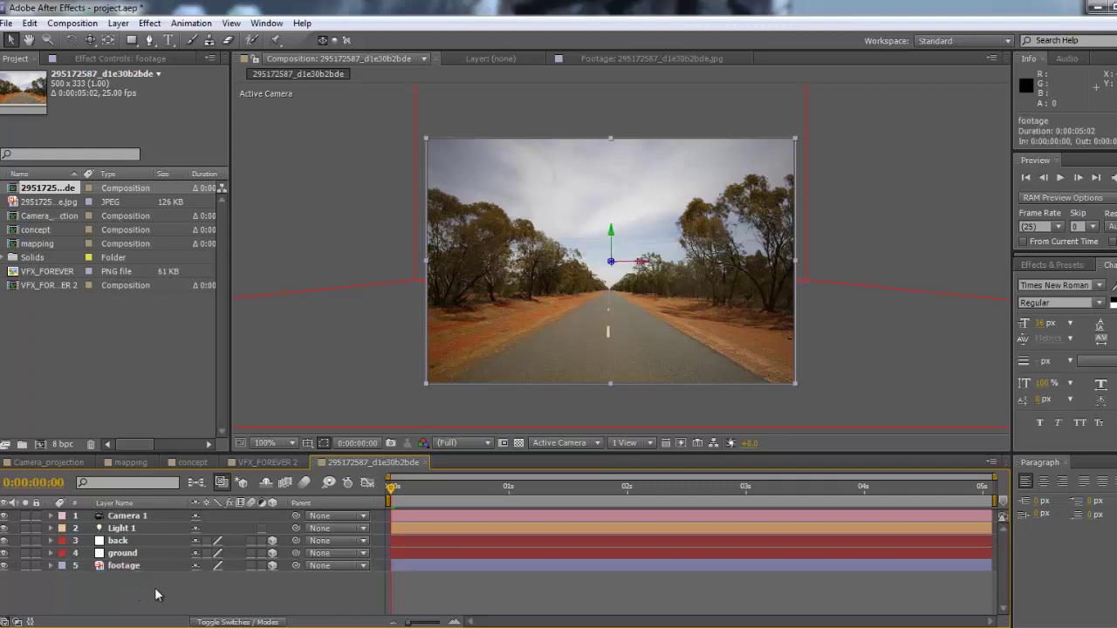
{"action": "left_click", "coordinate": [154, 587]}
{"action": "left_click", "coordinate": [131, 565]}
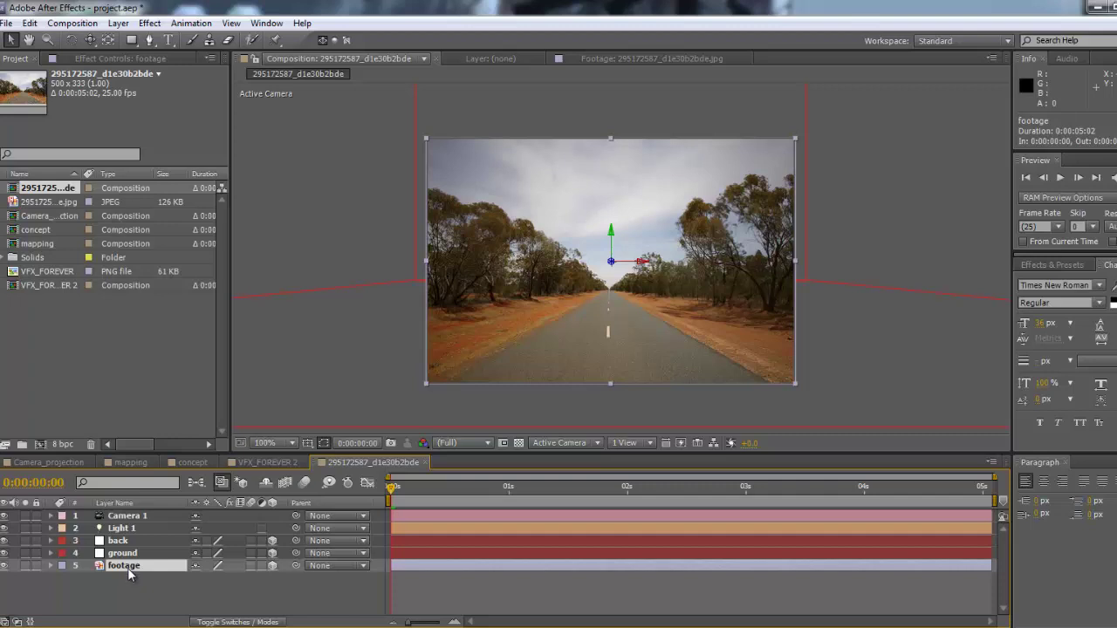
Step: Reveal the Material Options of the footage layer in the timeline
{"action": "left_click", "coordinate": [133, 581]}
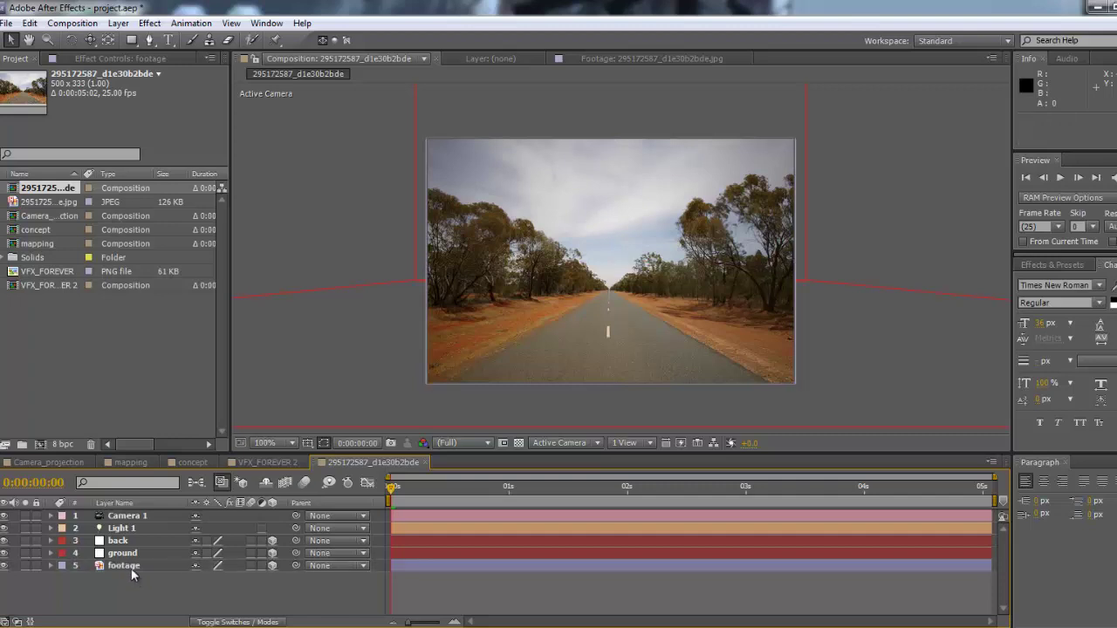
{"action": "left_click", "coordinate": [130, 568]}
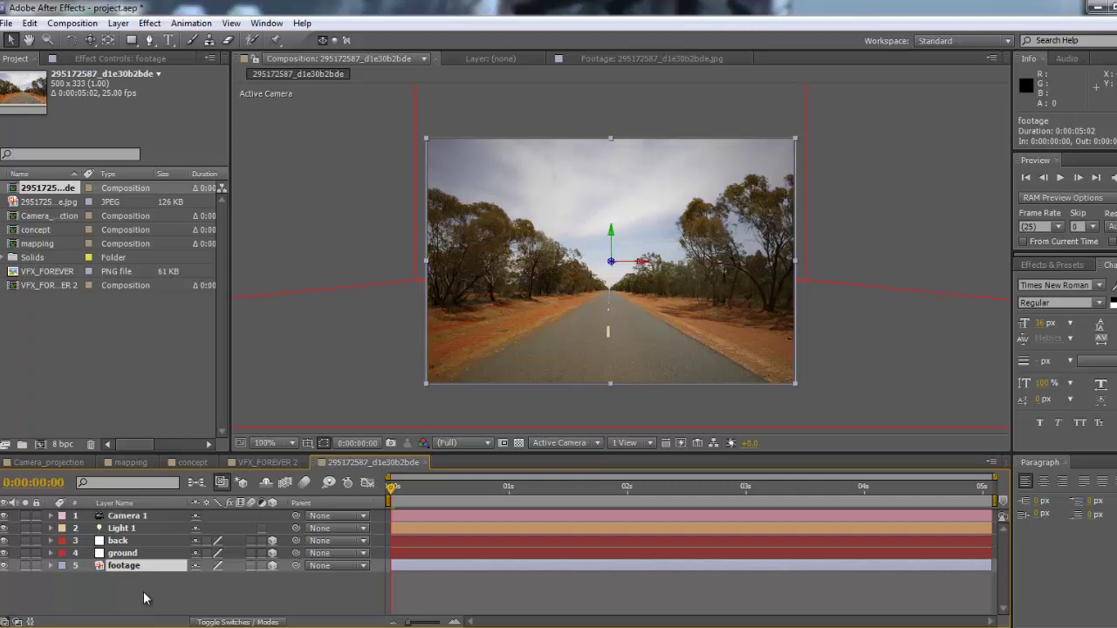
{"action": "key", "text": "a"}
{"action": "key", "text": "a"}
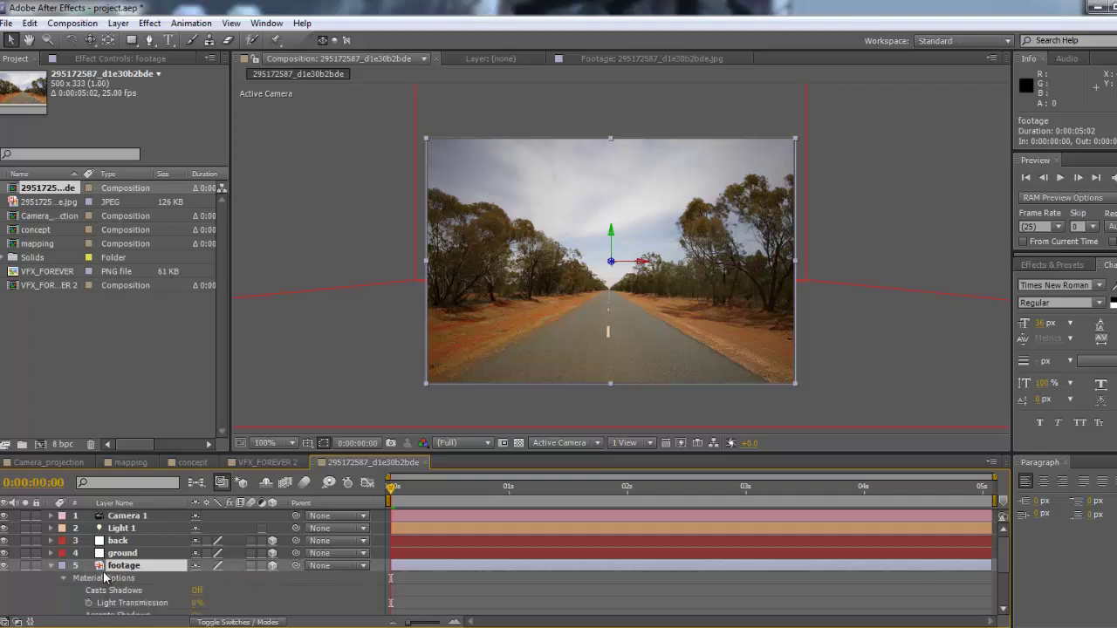
{"action": "left_click", "coordinate": [63, 578]}
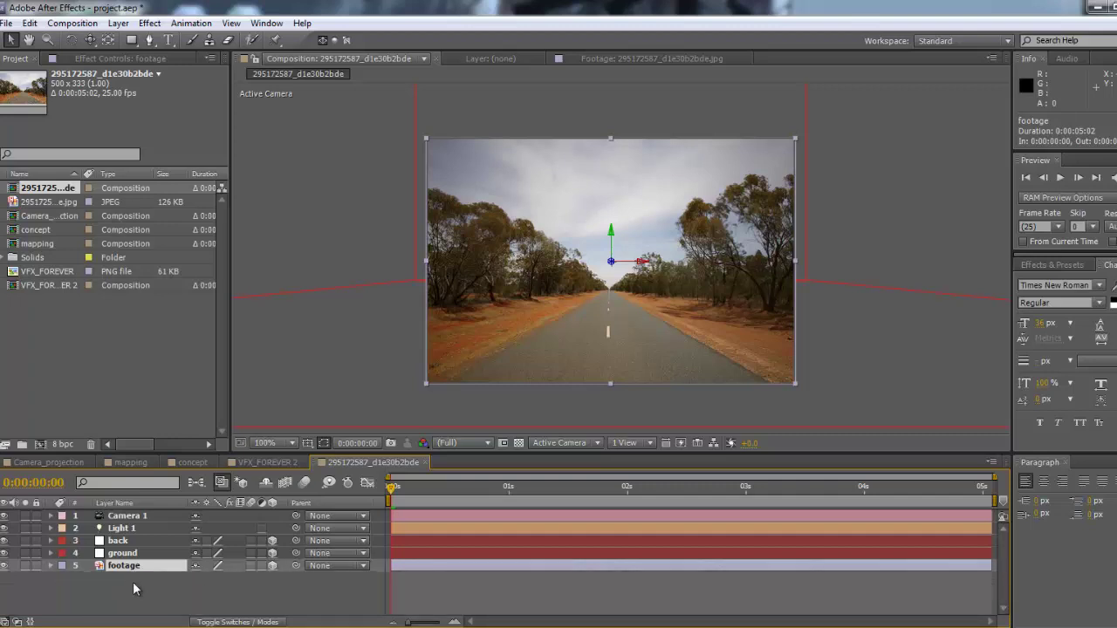
{"action": "left_click", "coordinate": [136, 583]}
{"action": "left_click", "coordinate": [144, 585]}
{"action": "key", "text": "a"}
{"action": "key", "text": "a"}
{"action": "key", "text": "a"}
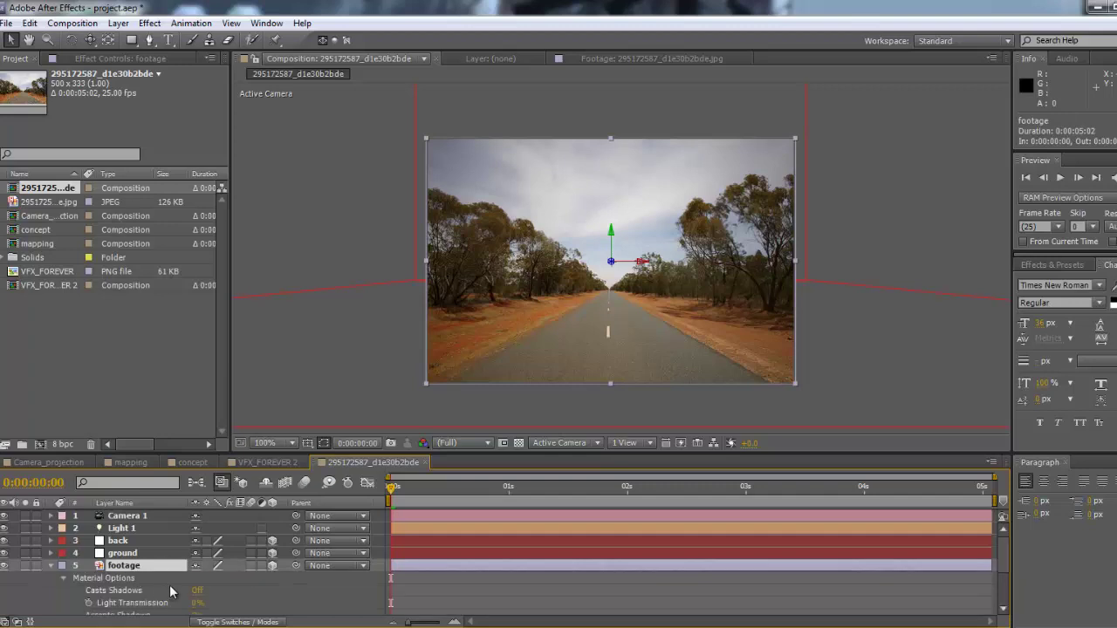
Step: Examine the footage layer's material options, check the shadow and light transmission notes in the concept composition, and return to the road composition
{"action": "scroll", "coordinate": [166, 587], "scroll_direction": "down", "scroll_amount": 3}
{"action": "scroll", "coordinate": [169, 589], "scroll_direction": "up", "scroll_amount": 2}
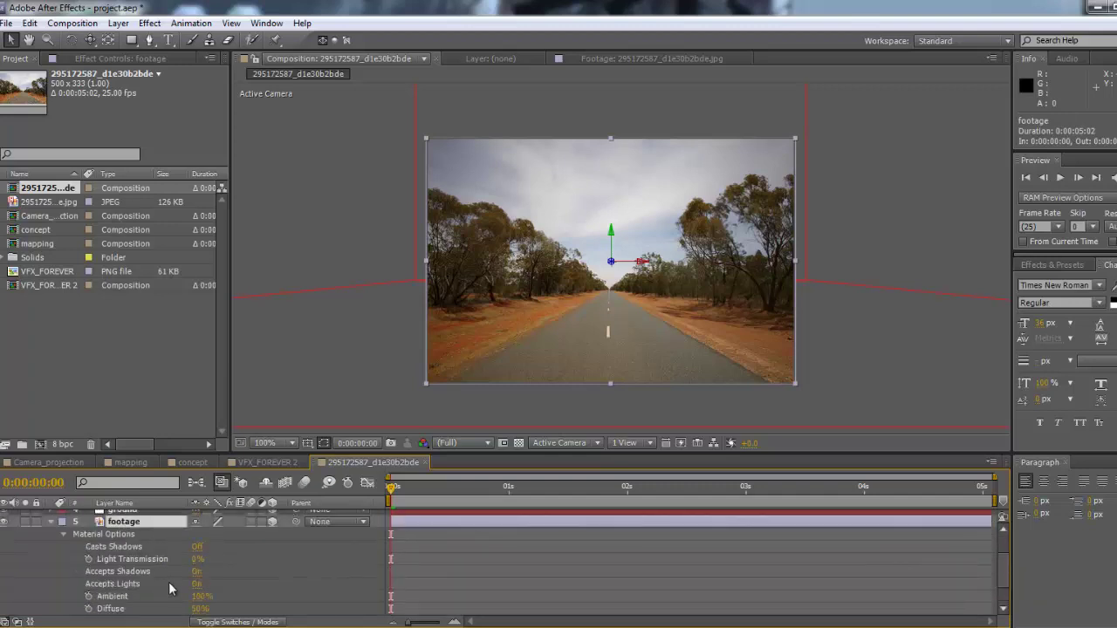
{"action": "scroll", "coordinate": [169, 589], "scroll_direction": "down", "scroll_amount": 2}
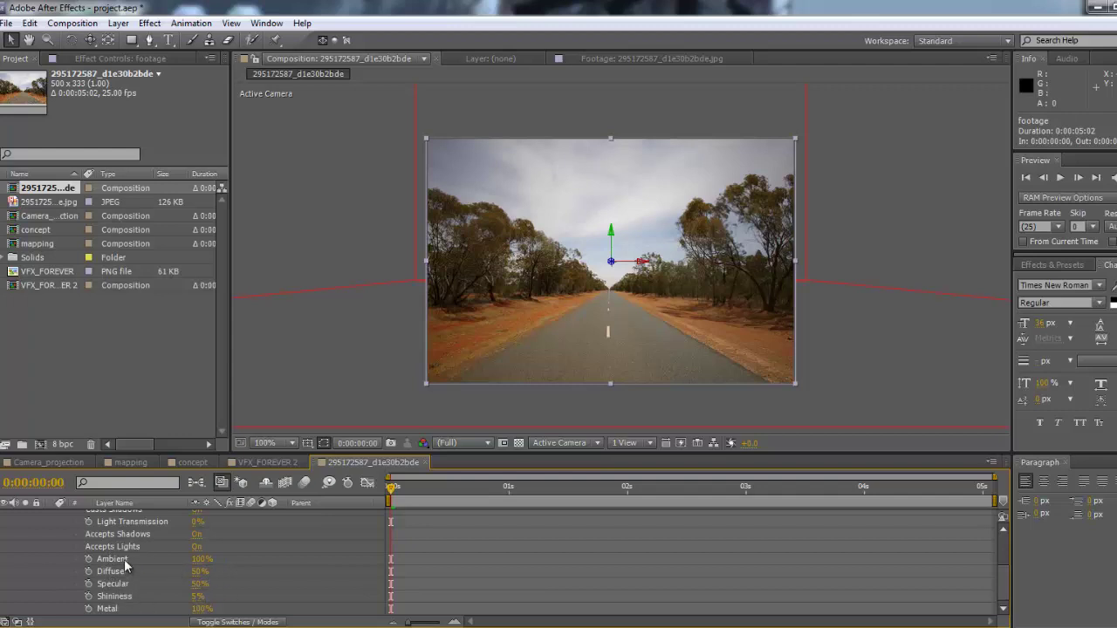
{"action": "scroll", "coordinate": [323, 574], "scroll_direction": "up", "scroll_amount": 2}
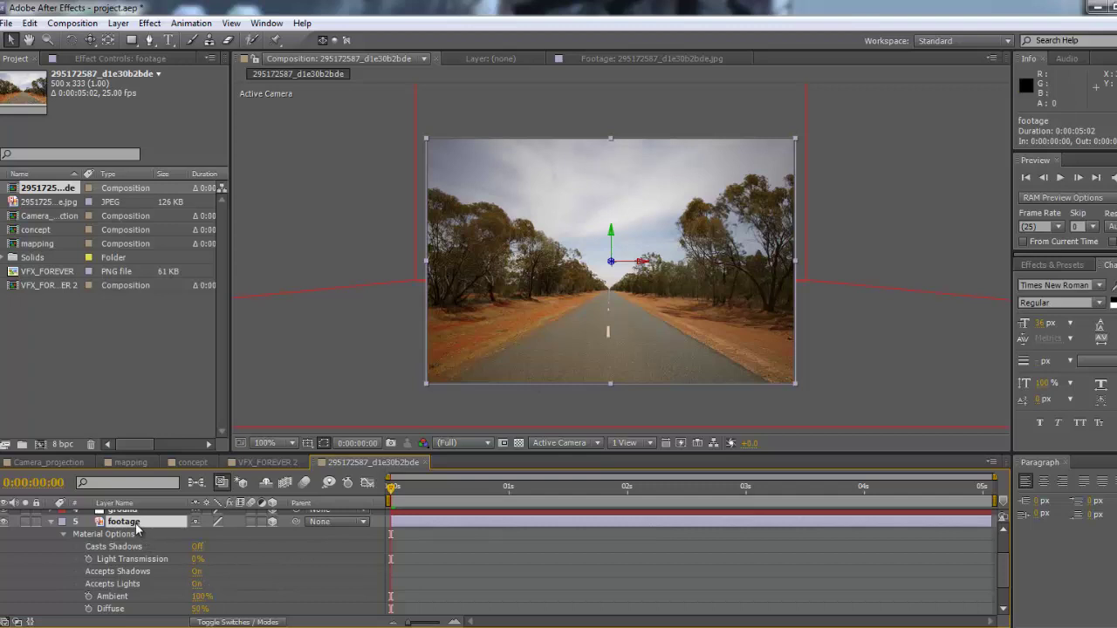
{"action": "scroll", "coordinate": [200, 546], "scroll_direction": "up", "scroll_amount": 2}
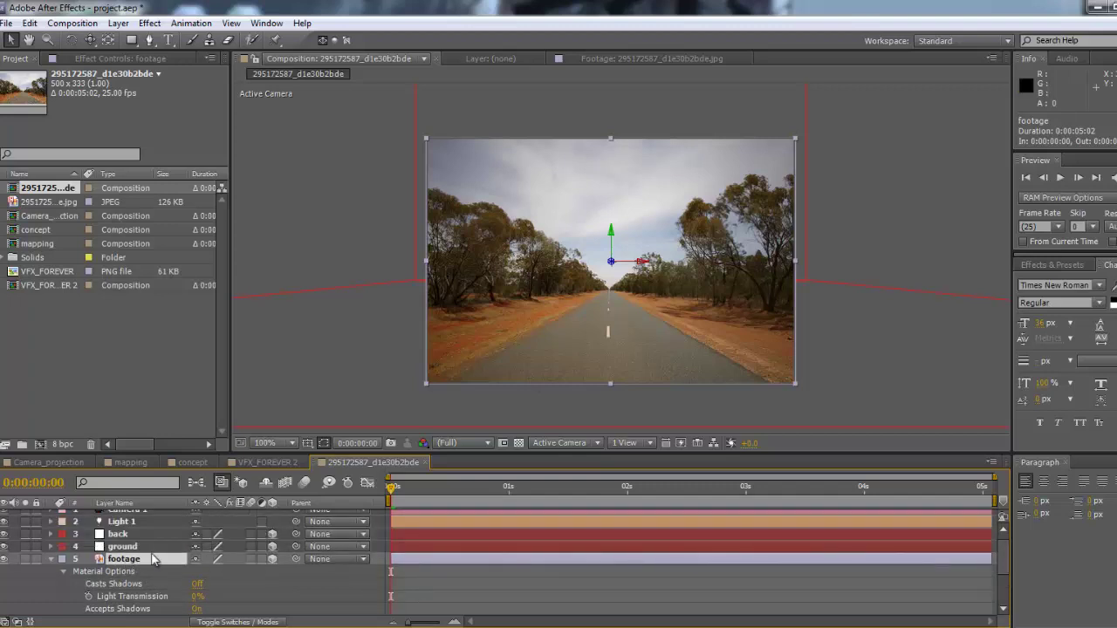
{"action": "scroll", "coordinate": [144, 557], "scroll_direction": "down", "scroll_amount": 2}
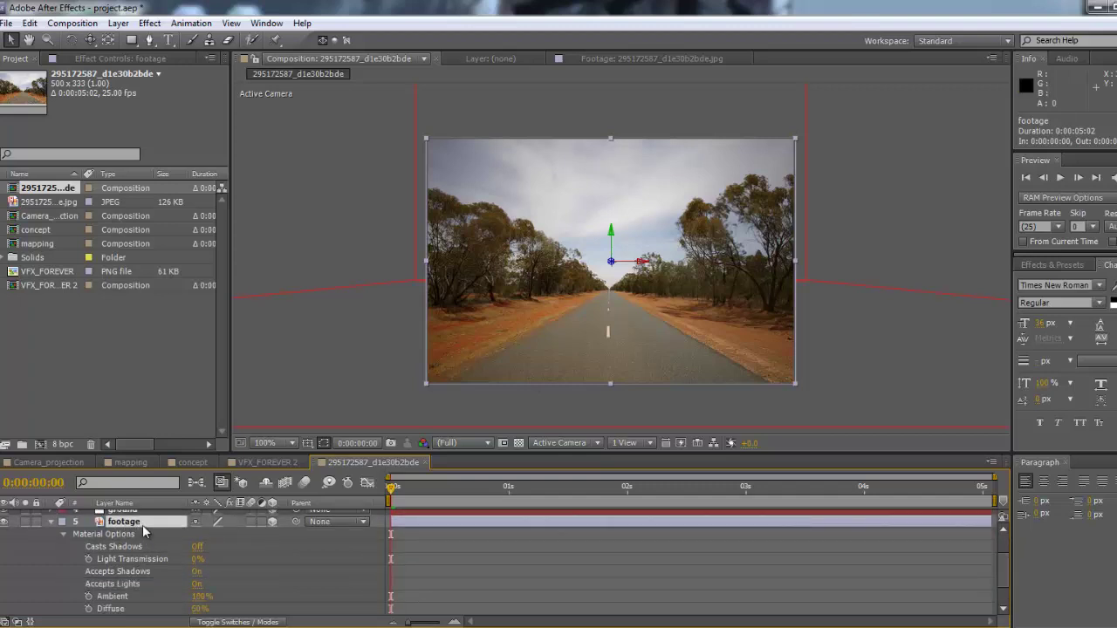
{"action": "left_click", "coordinate": [195, 462]}
{"action": "left_click_drag", "start_coordinate": [755, 367], "coordinate": [672, 347]}
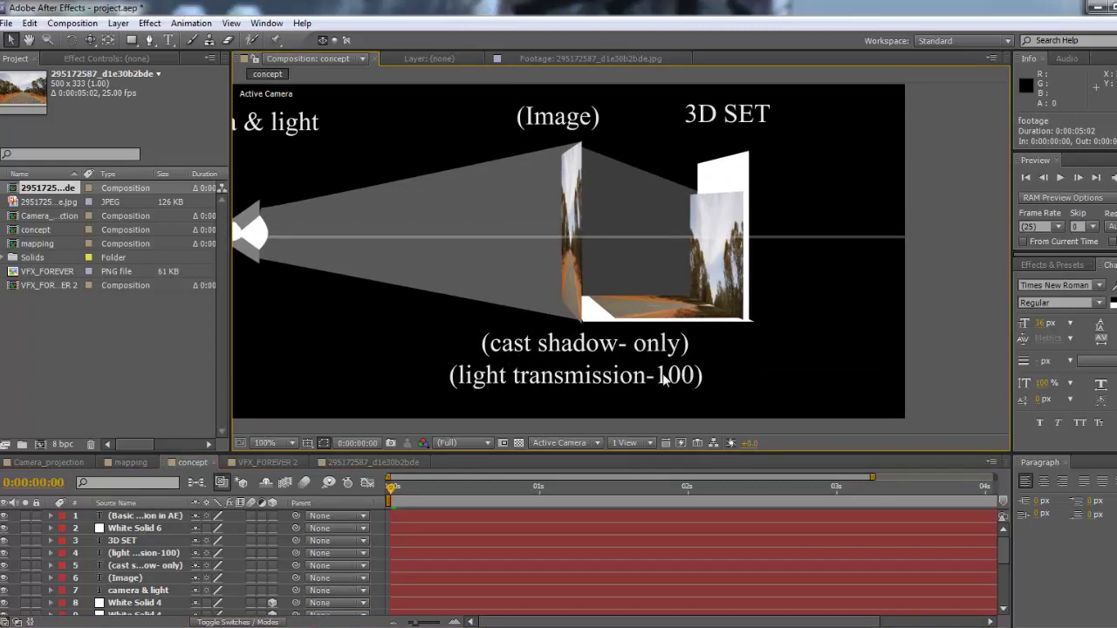
{"action": "left_click", "coordinate": [375, 463]}
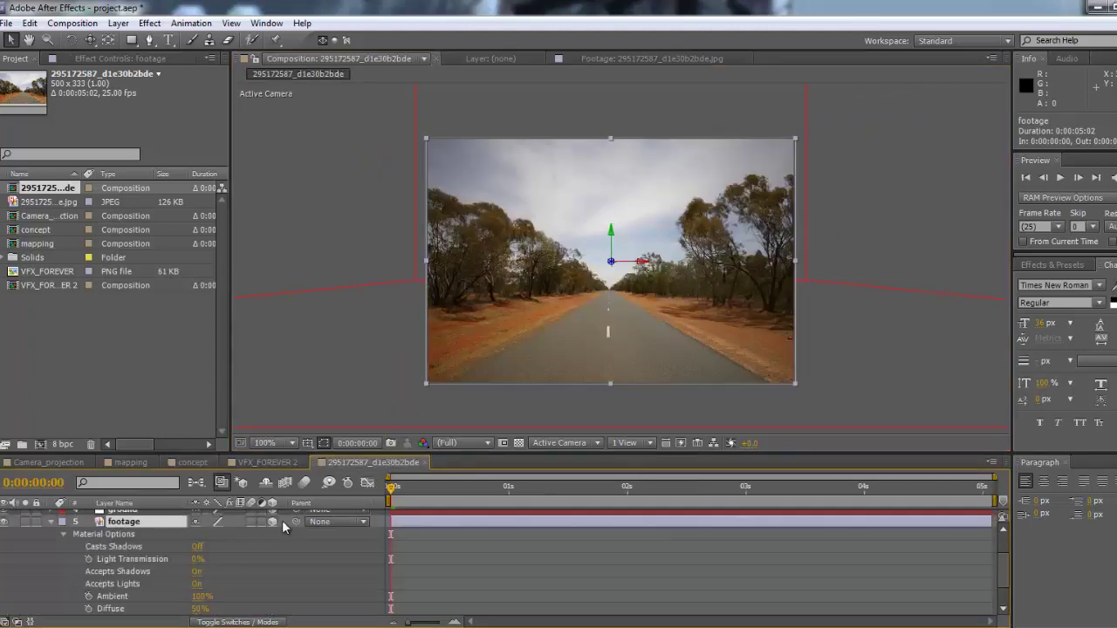
Step: Set Casts Shadows to Only for the footage layer
{"action": "left_click", "coordinate": [197, 546]}
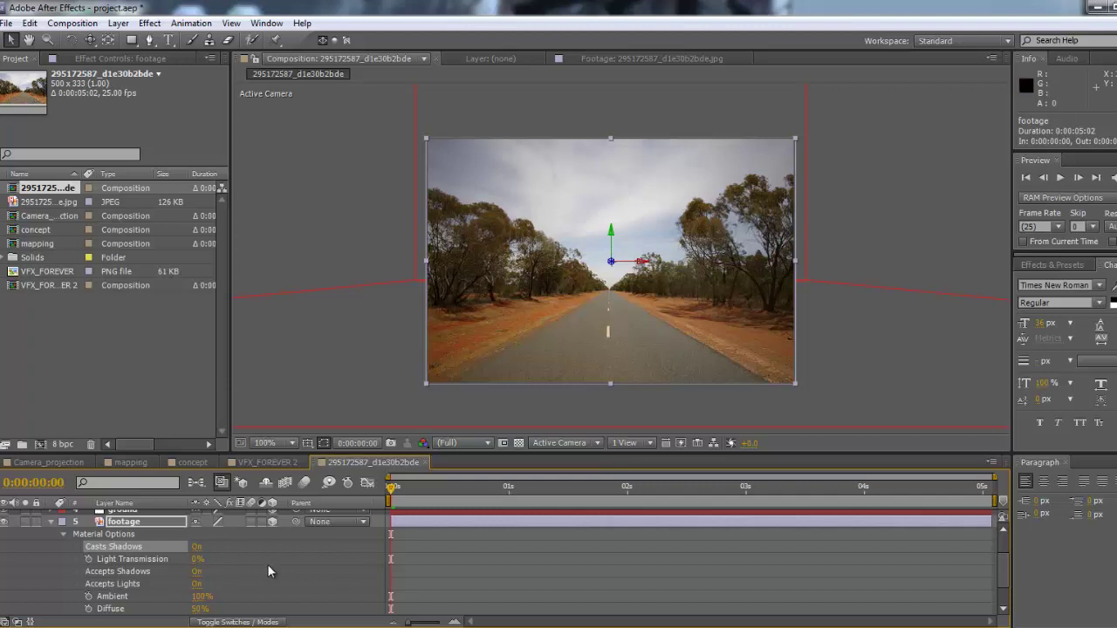
{"action": "left_click", "coordinate": [196, 546]}
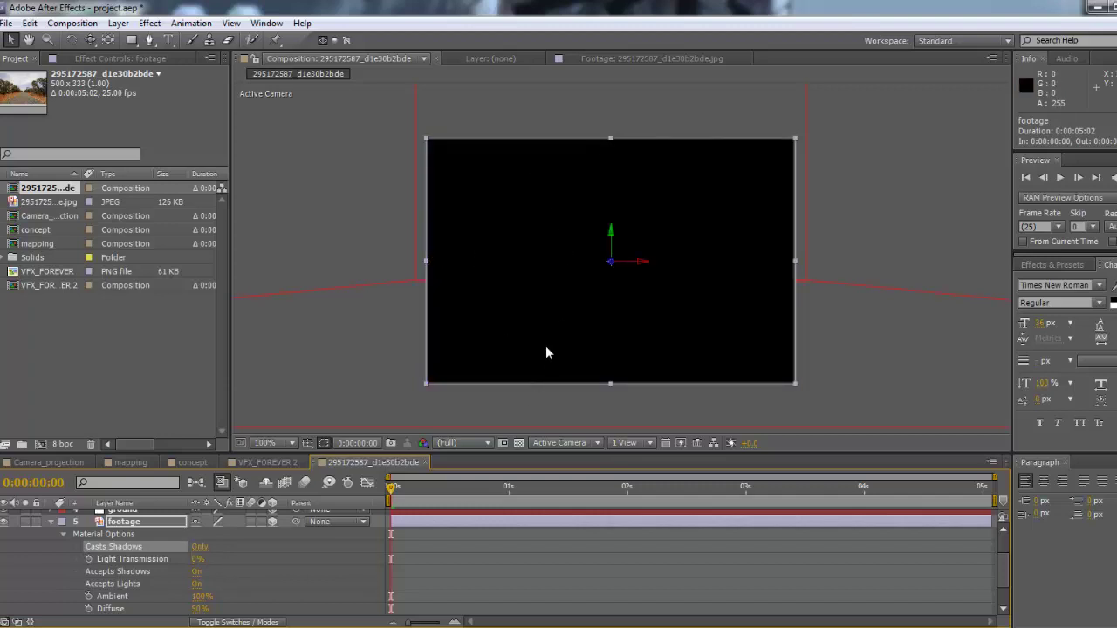
{"action": "left_click", "coordinate": [299, 581]}
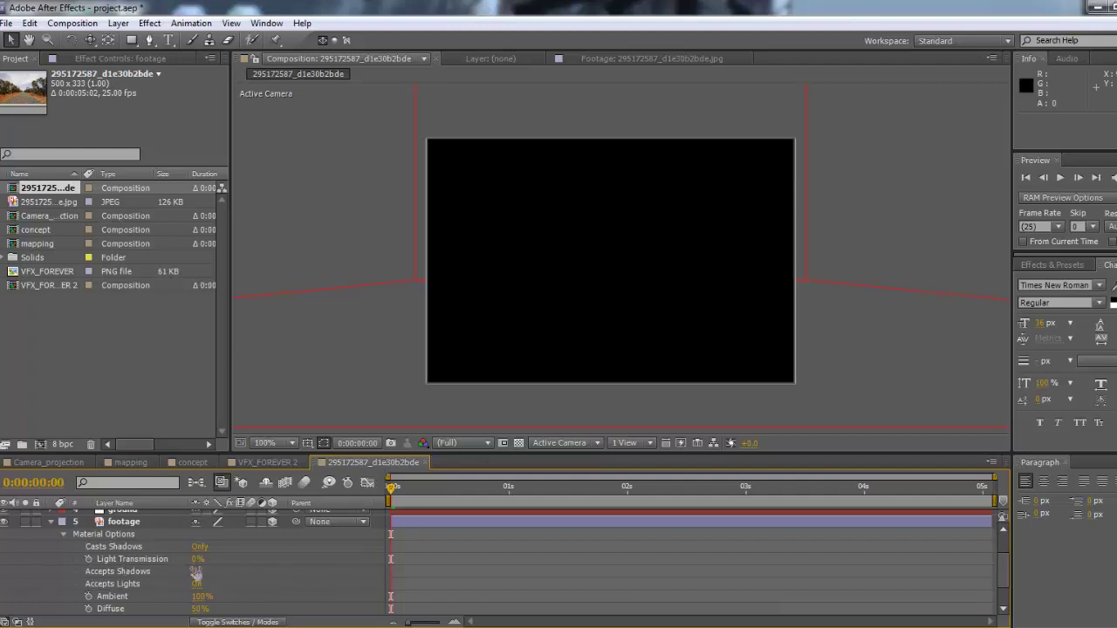
Step: Set the footage layer's Light Transmission to 100% and collapse its properties
{"action": "left_click", "coordinate": [200, 563]}
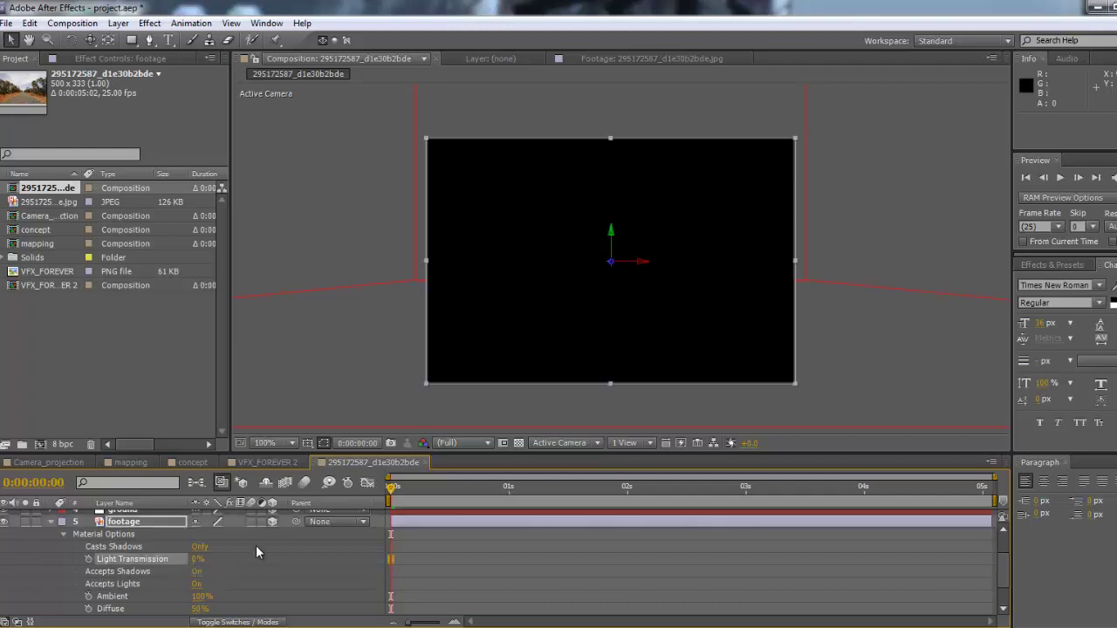
{"action": "left_click", "coordinate": [254, 554]}
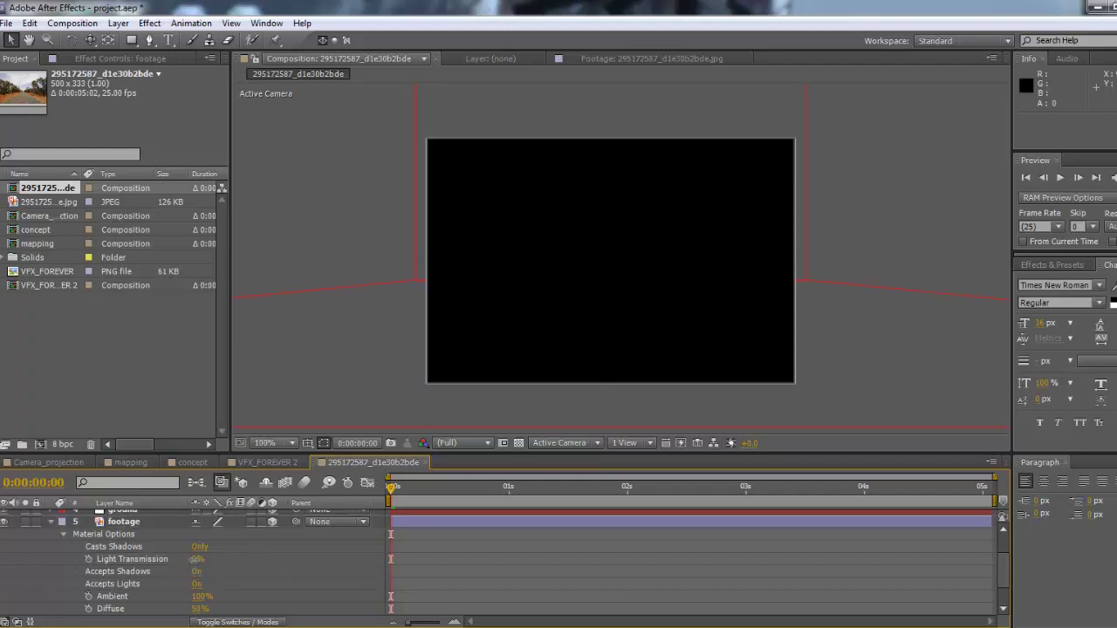
{"action": "left_click_drag", "start_coordinate": [193, 565], "coordinate": [288, 562]}
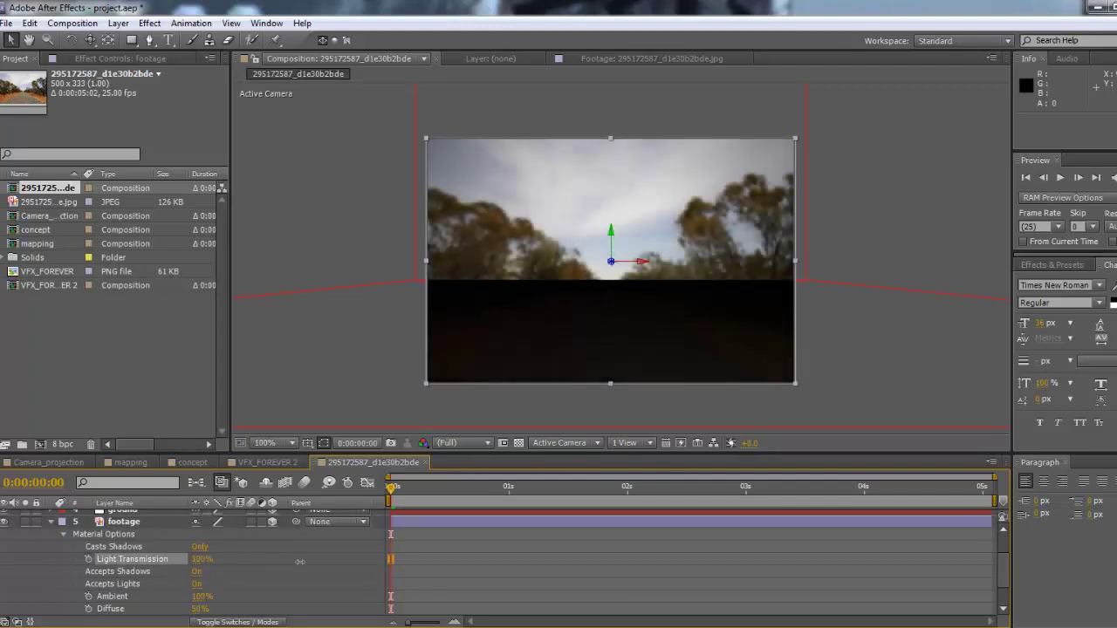
{"action": "left_click", "coordinate": [505, 516]}
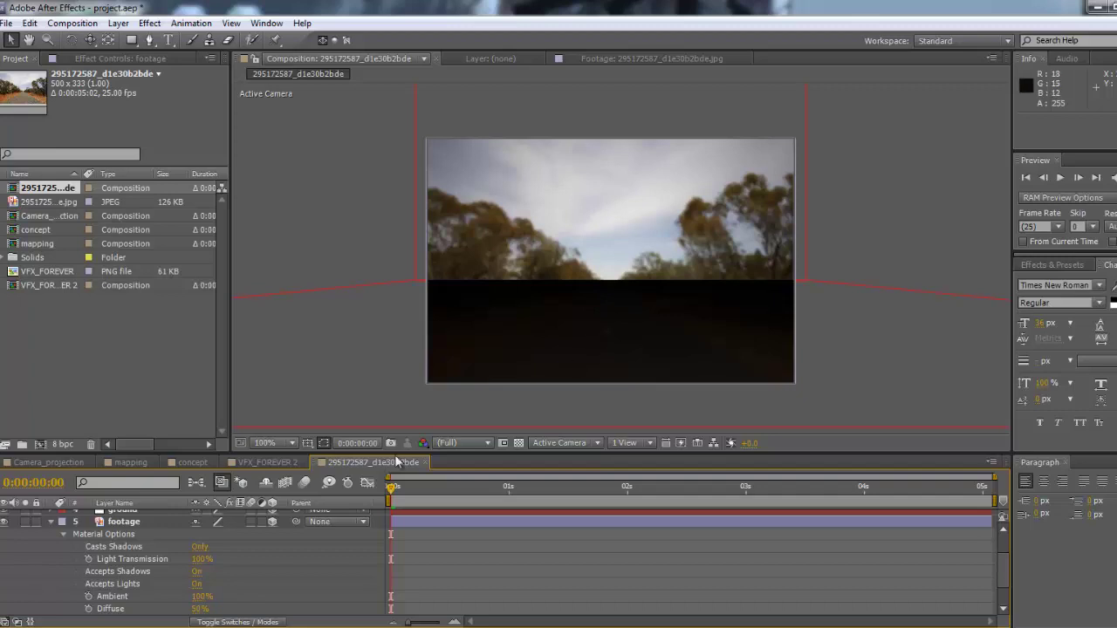
{"action": "left_click", "coordinate": [50, 522]}
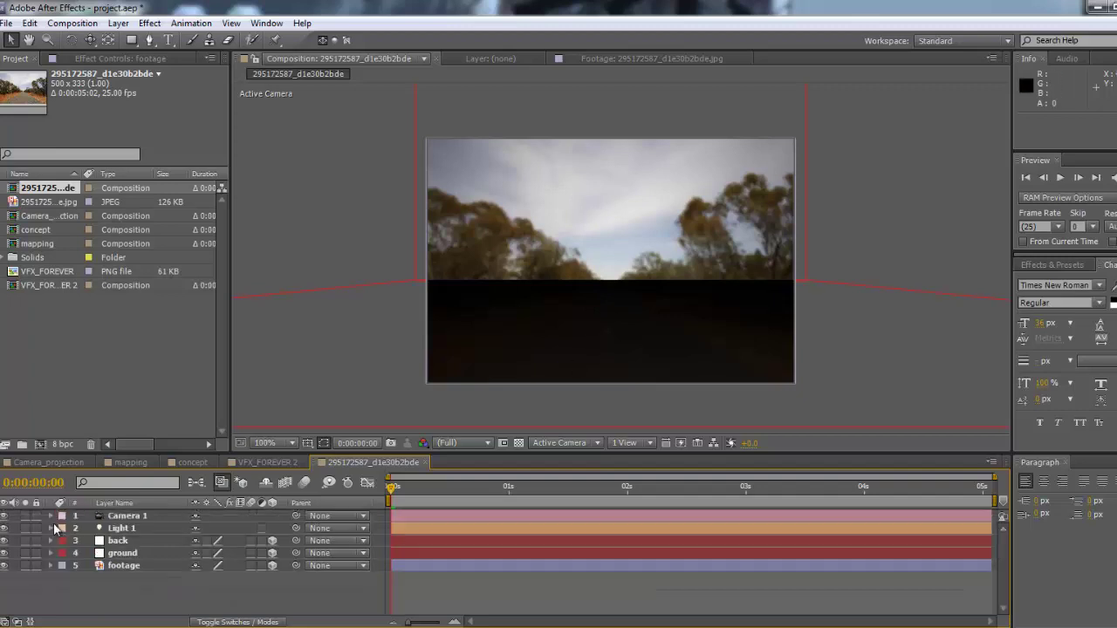
Step: Switch Accepts Lights to Off for both the back and ground solids and collapse their material options
{"action": "left_click", "coordinate": [137, 569]}
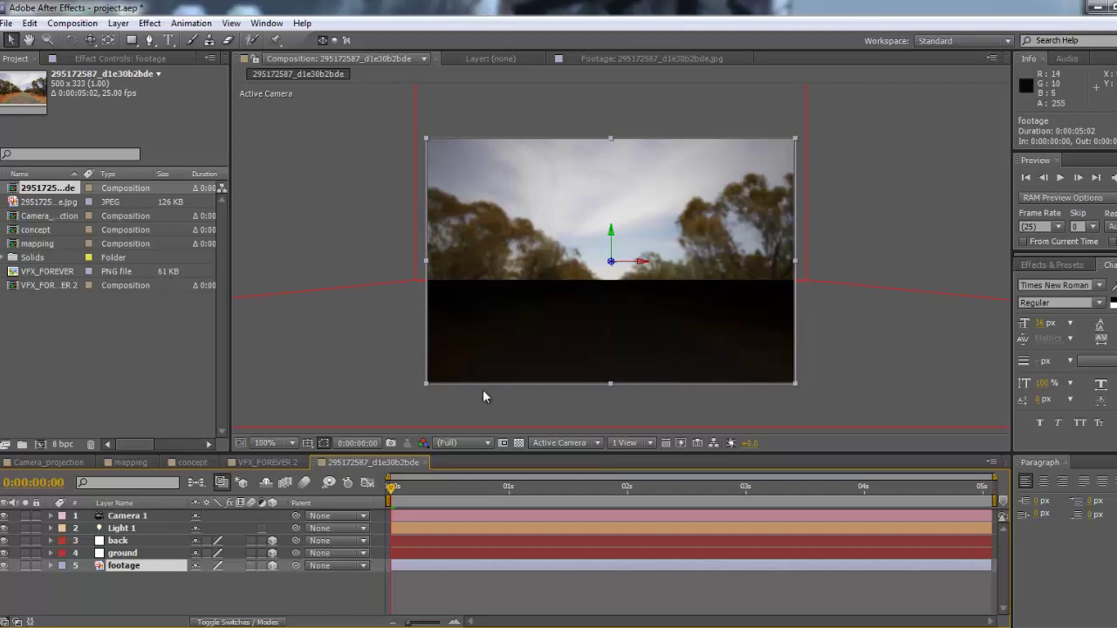
{"action": "left_click", "coordinate": [131, 541]}
{"action": "left_click", "coordinate": [137, 555], "text": "shift"}
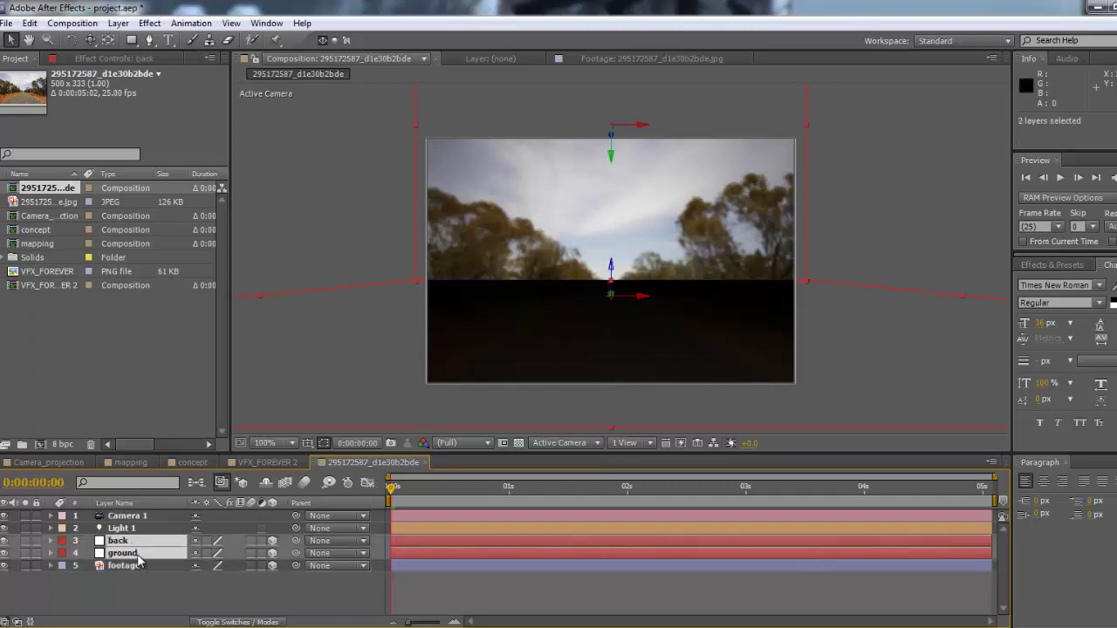
{"action": "key", "text": "a"}
{"action": "key", "text": "a"}
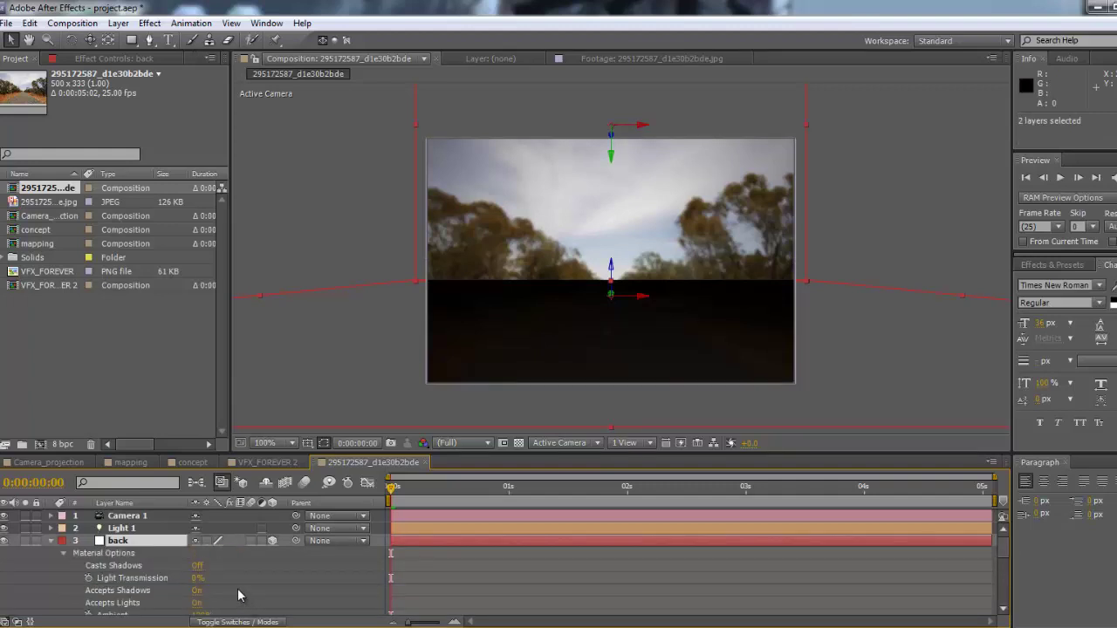
{"action": "scroll", "coordinate": [228, 600], "scroll_direction": "down", "scroll_amount": 1}
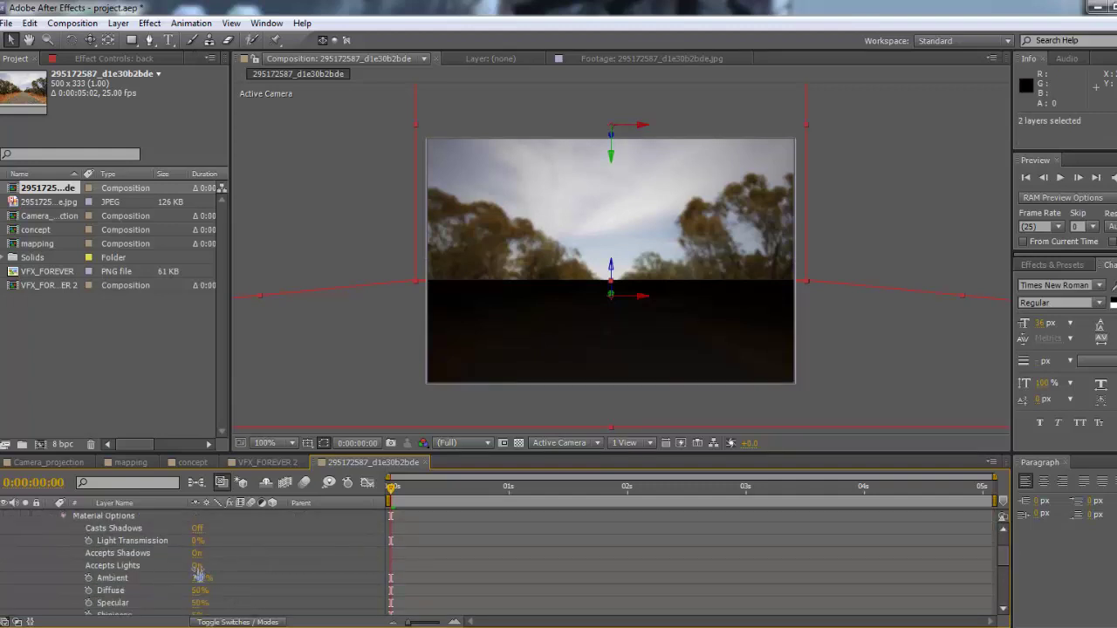
{"action": "left_click", "coordinate": [198, 566]}
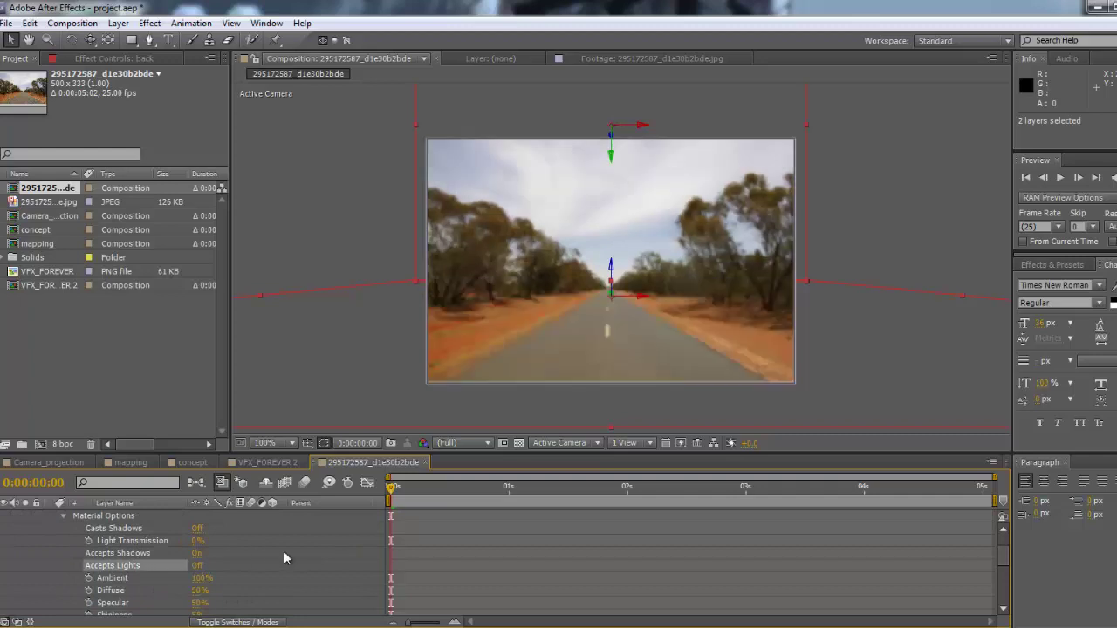
{"action": "scroll", "coordinate": [63, 543], "scroll_direction": "up", "scroll_amount": 2}
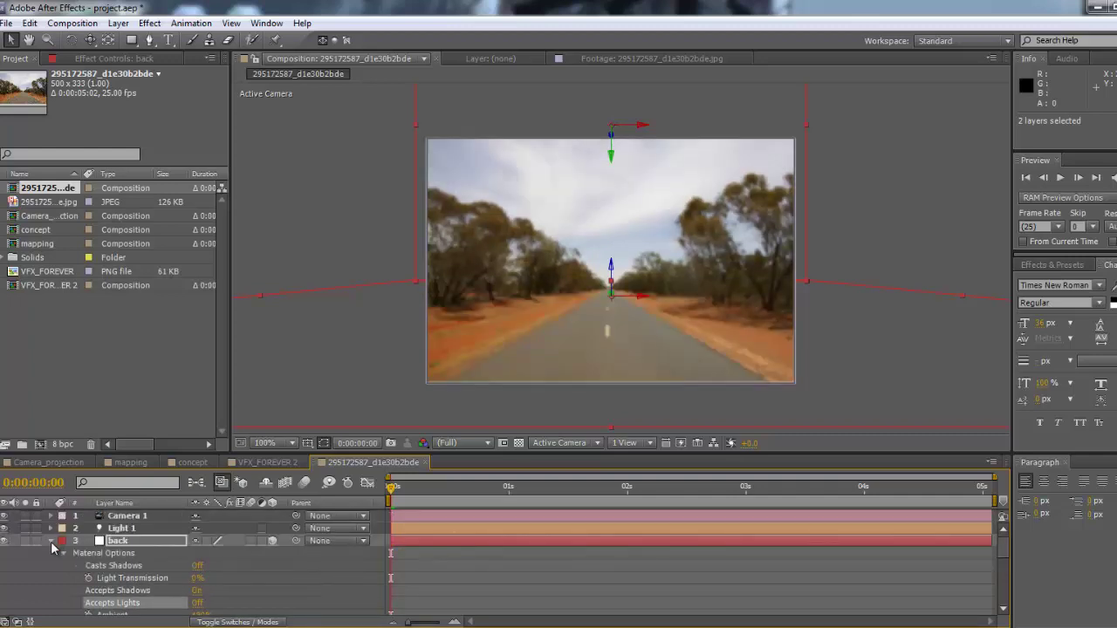
{"action": "left_click", "coordinate": [51, 542]}
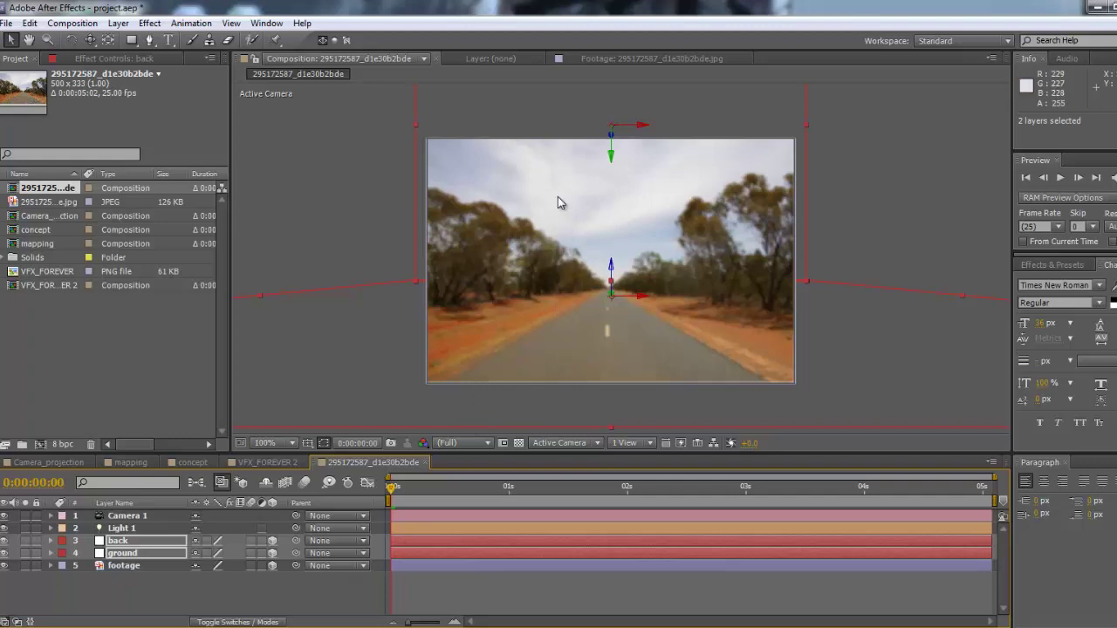
{"action": "left_click", "coordinate": [142, 591]}
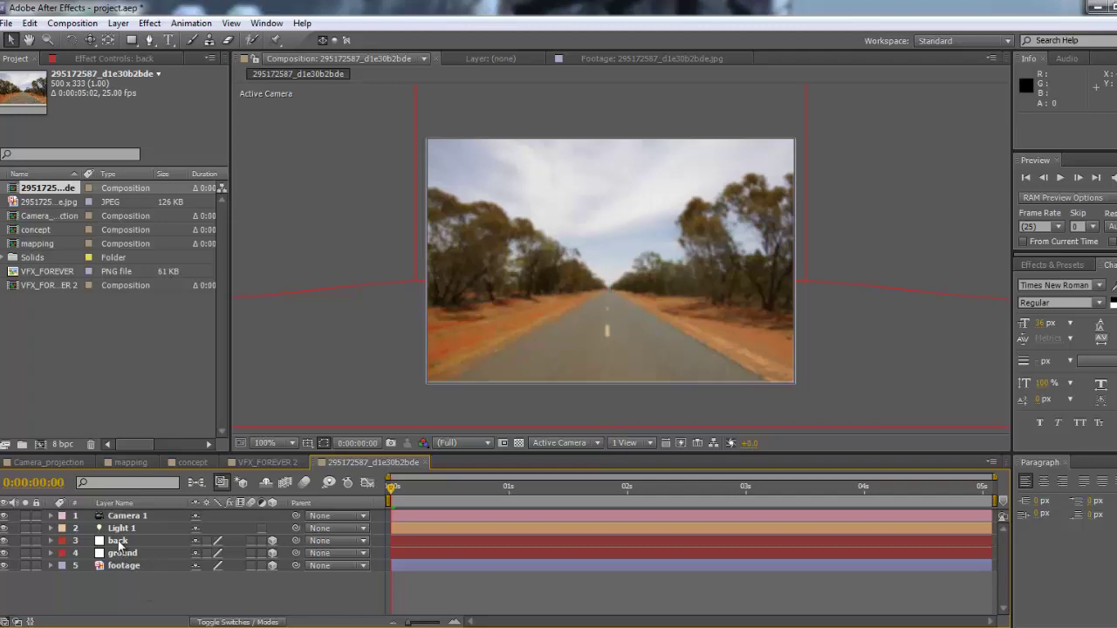
{"action": "left_click", "coordinate": [119, 542]}
{"action": "left_click", "coordinate": [122, 556]}
{"action": "left_click", "coordinate": [129, 555], "text": "shift"}
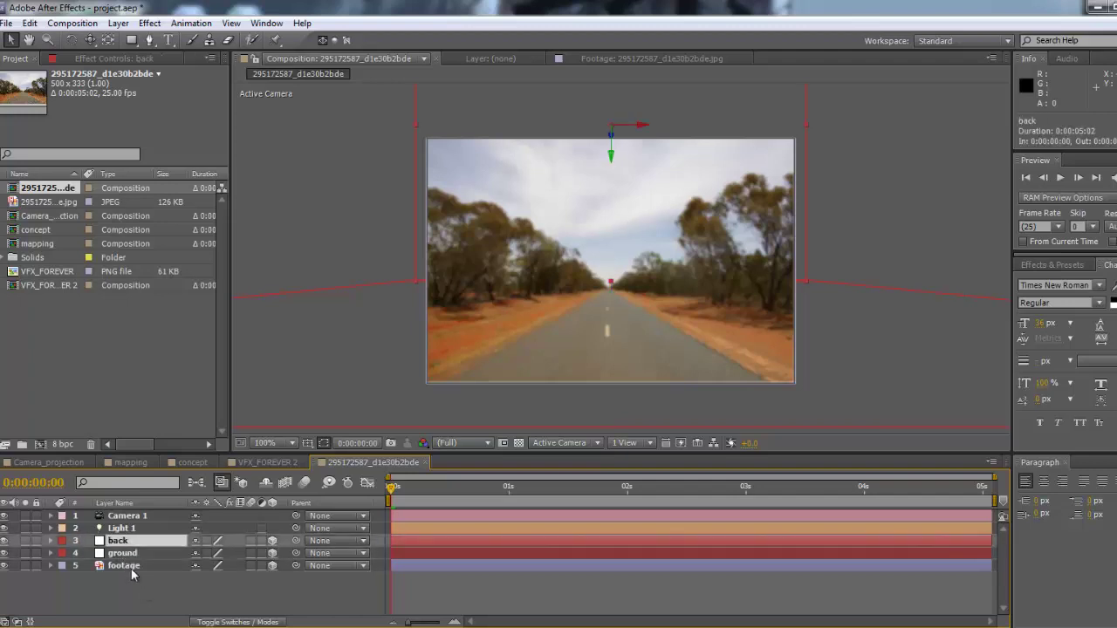
{"action": "left_click", "coordinate": [161, 578]}
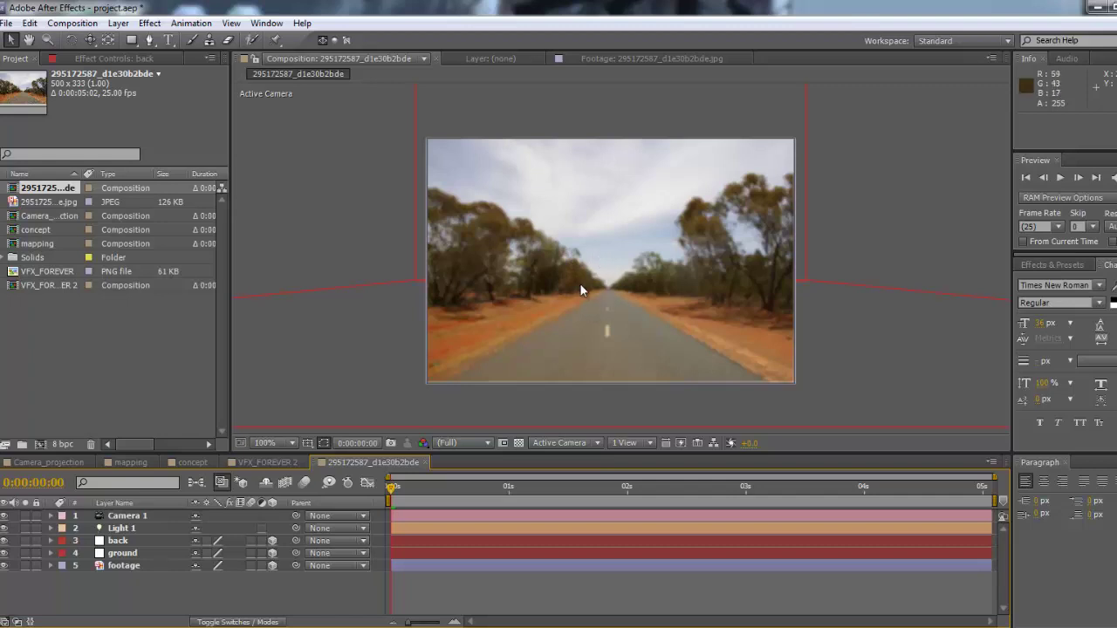
Step: Test the projection by moving Camera 1 through the scene, and undo the camera moves
{"action": "key", "text": "c"}
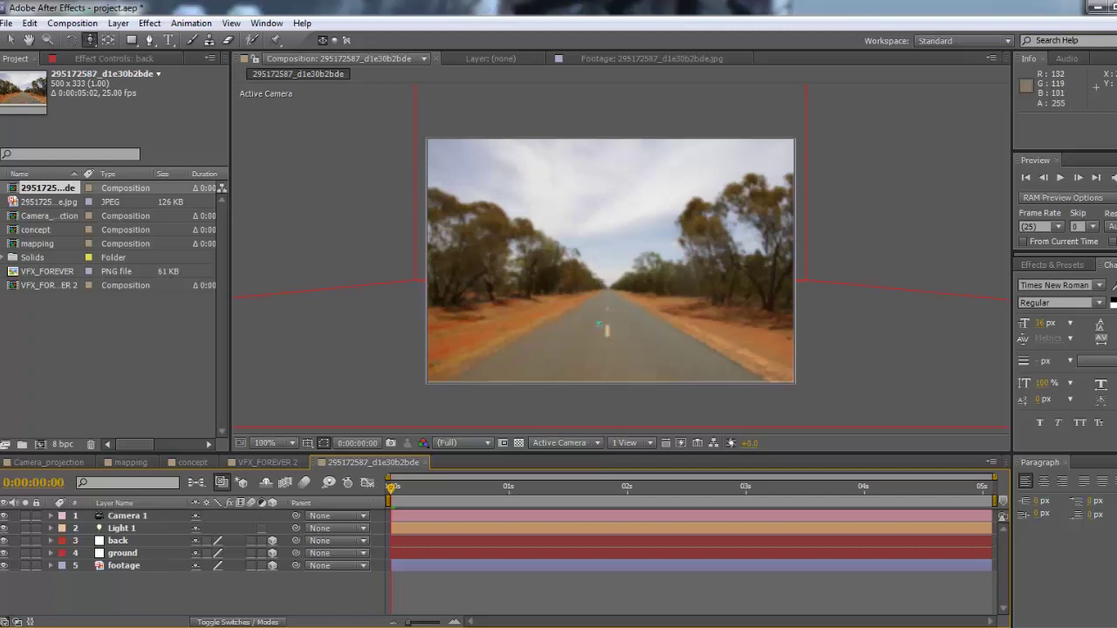
{"action": "left_click_drag", "start_coordinate": [603, 282], "coordinate": [654, 302]}
{"action": "key", "text": "ctrl+z"}
{"action": "key", "text": "ctrl+z"}
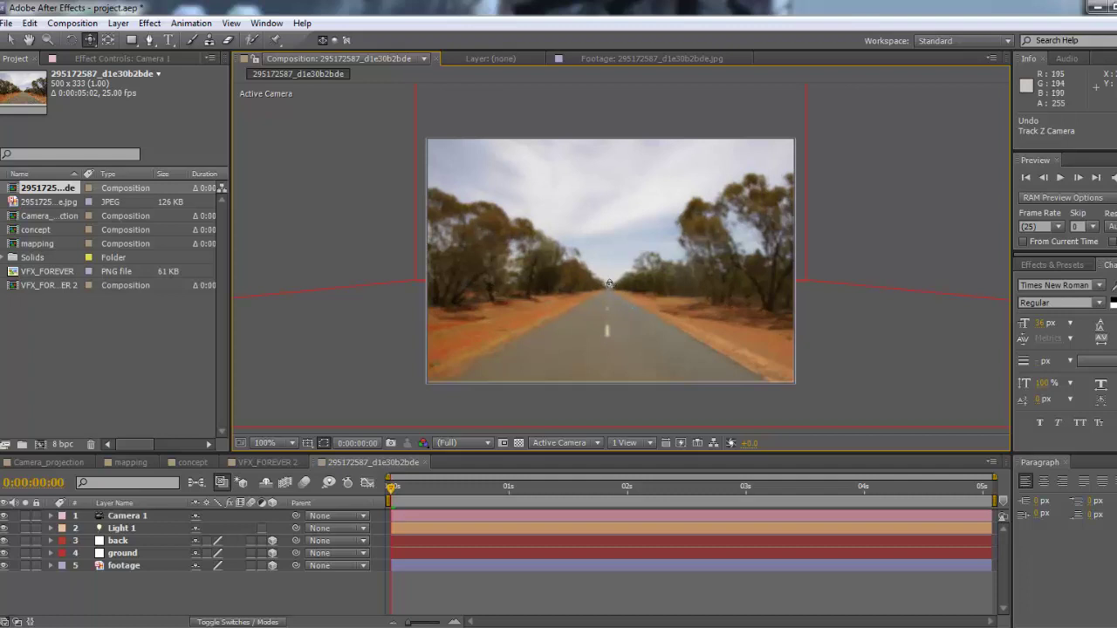
Step: Track Camera 1 forward by 14 units along Z
{"action": "left_click_drag", "start_coordinate": [609, 267], "coordinate": [592, 249]}
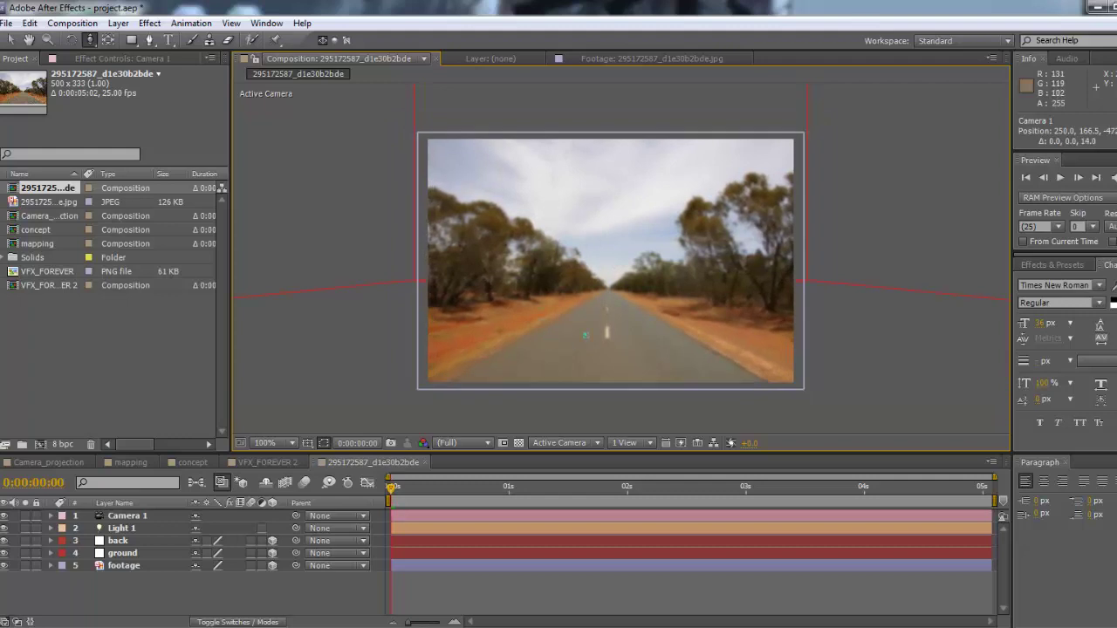
{"action": "key", "text": "ctrl+k"}
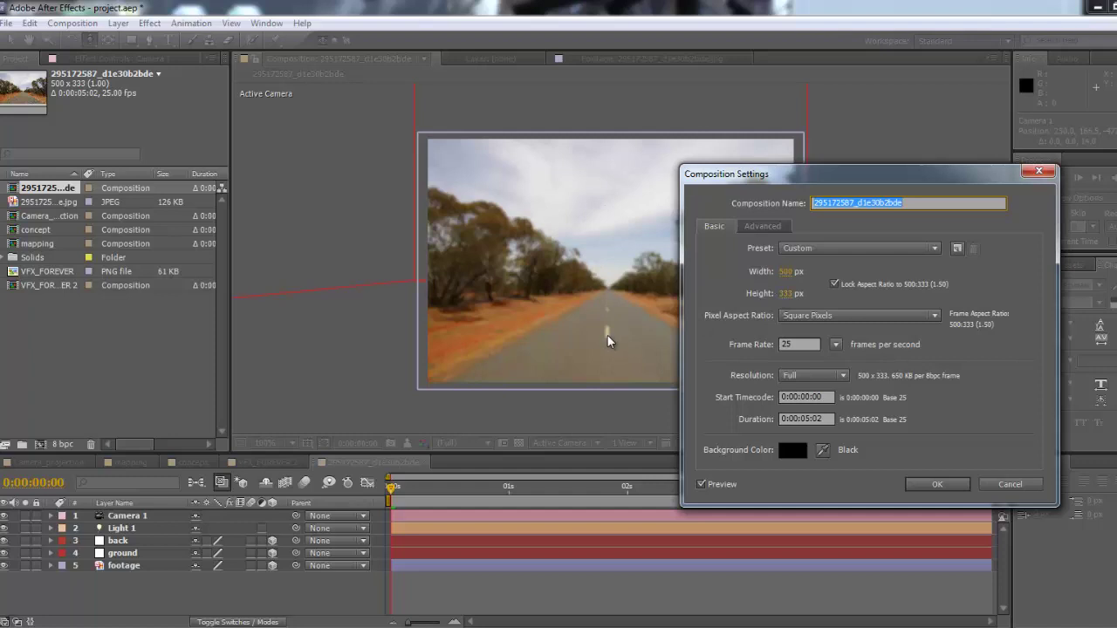
{"action": "left_click_drag", "start_coordinate": [772, 175], "coordinate": [745, 161]}
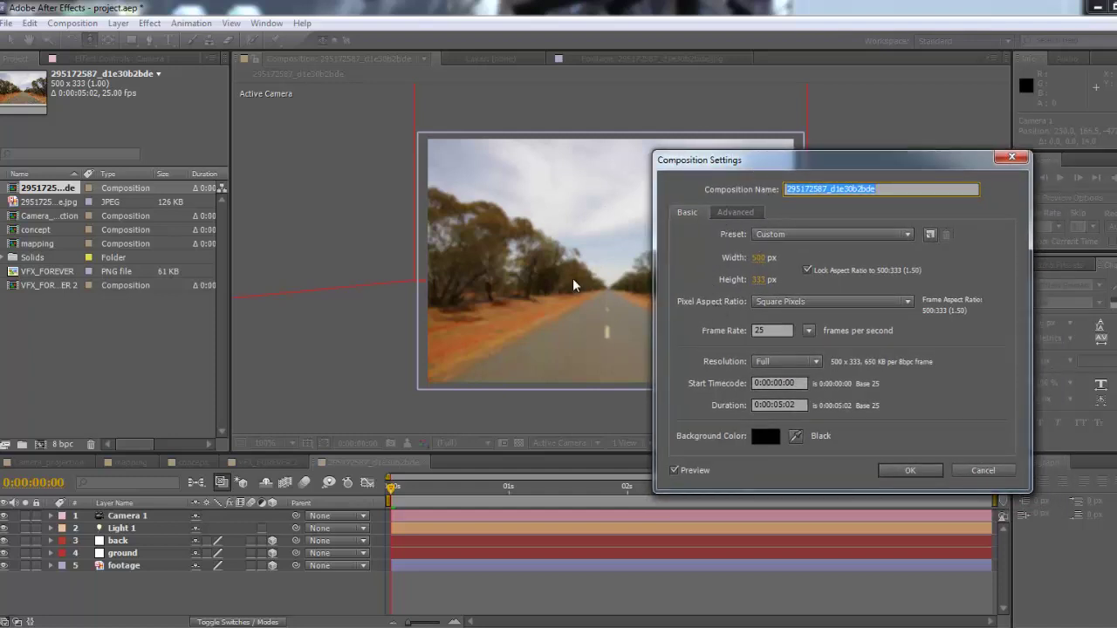
{"action": "left_click", "coordinate": [983, 471]}
Step: Set the Advanced 3D renderer's Shadow Map Resolution to 2000 in the road composition's settings
{"action": "right_click", "coordinate": [219, 584]}
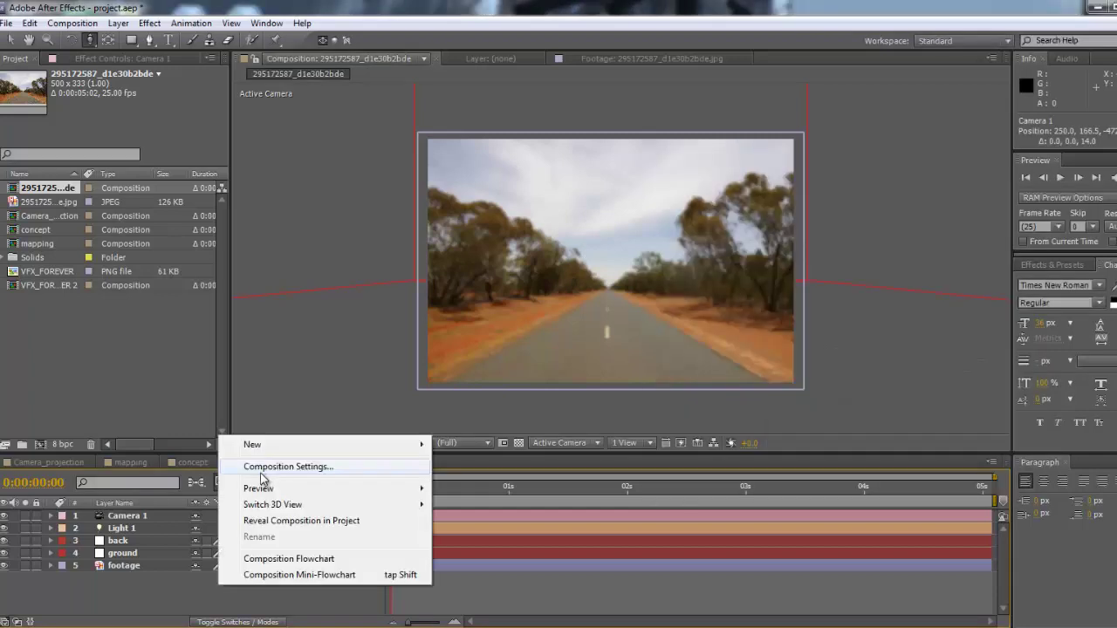
{"action": "left_click", "coordinate": [289, 468]}
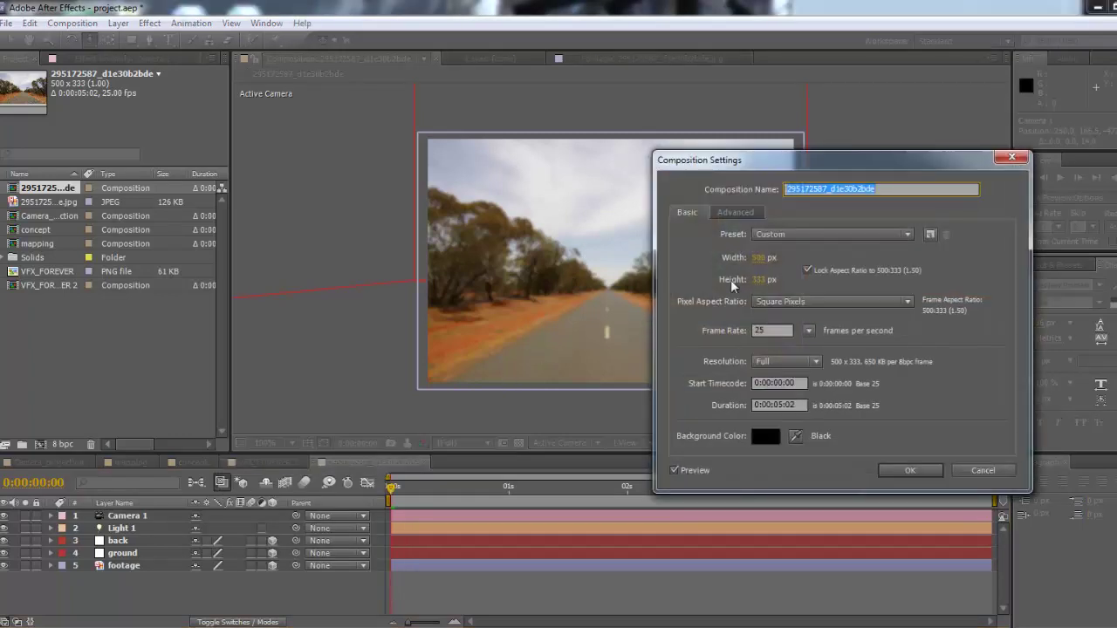
{"action": "left_click", "coordinate": [731, 214]}
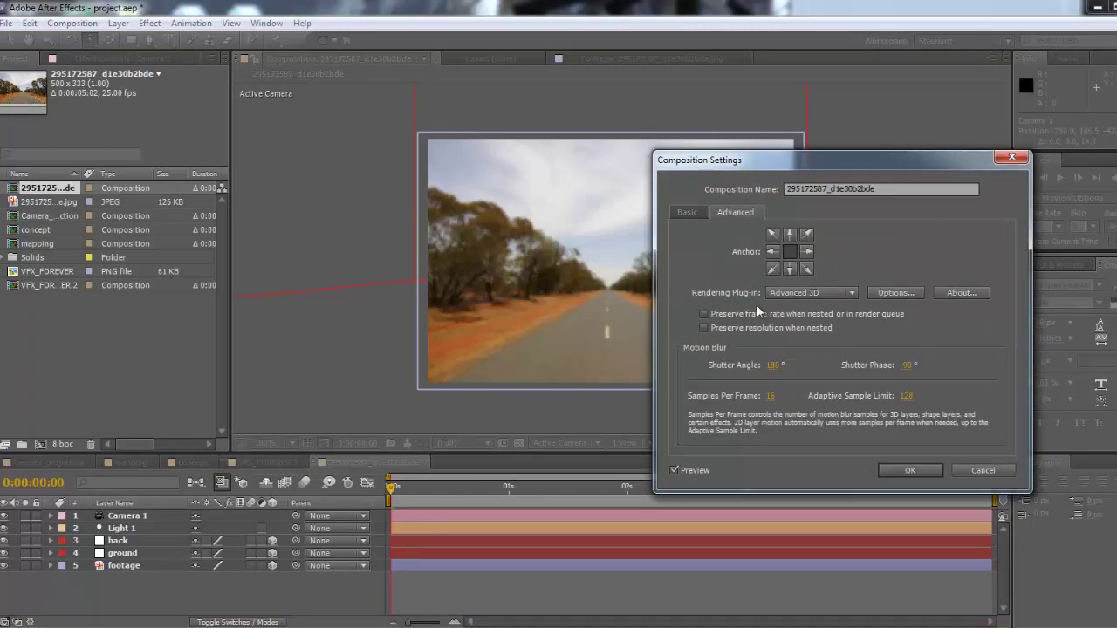
{"action": "left_click", "coordinate": [888, 292]}
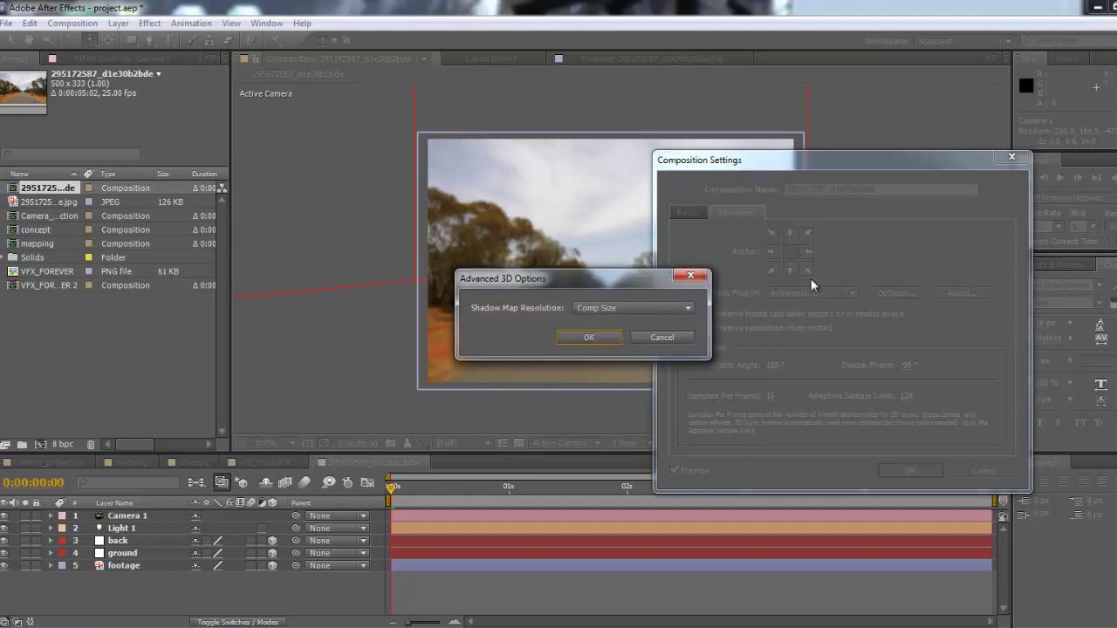
{"action": "left_click_drag", "start_coordinate": [611, 280], "coordinate": [915, 239]}
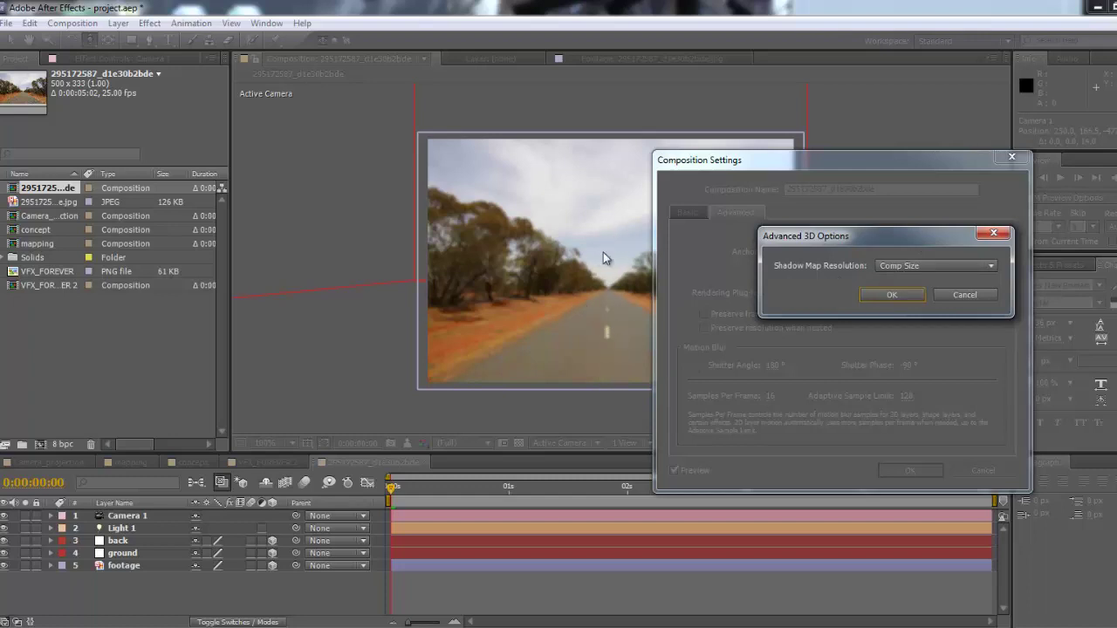
{"action": "left_click", "coordinate": [898, 266]}
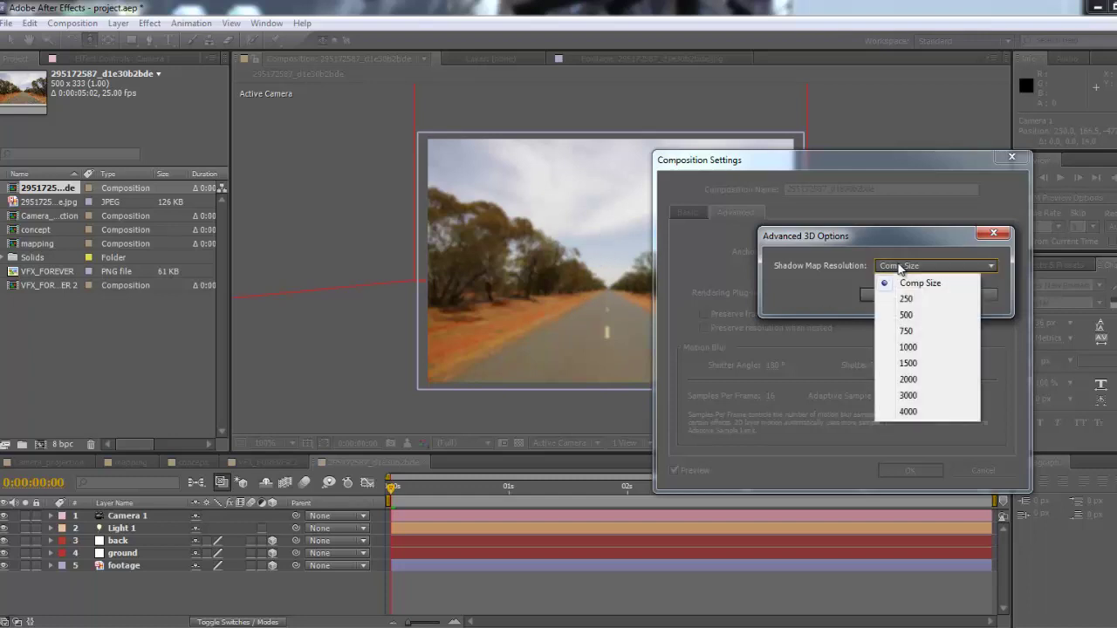
{"action": "left_click", "coordinate": [908, 380]}
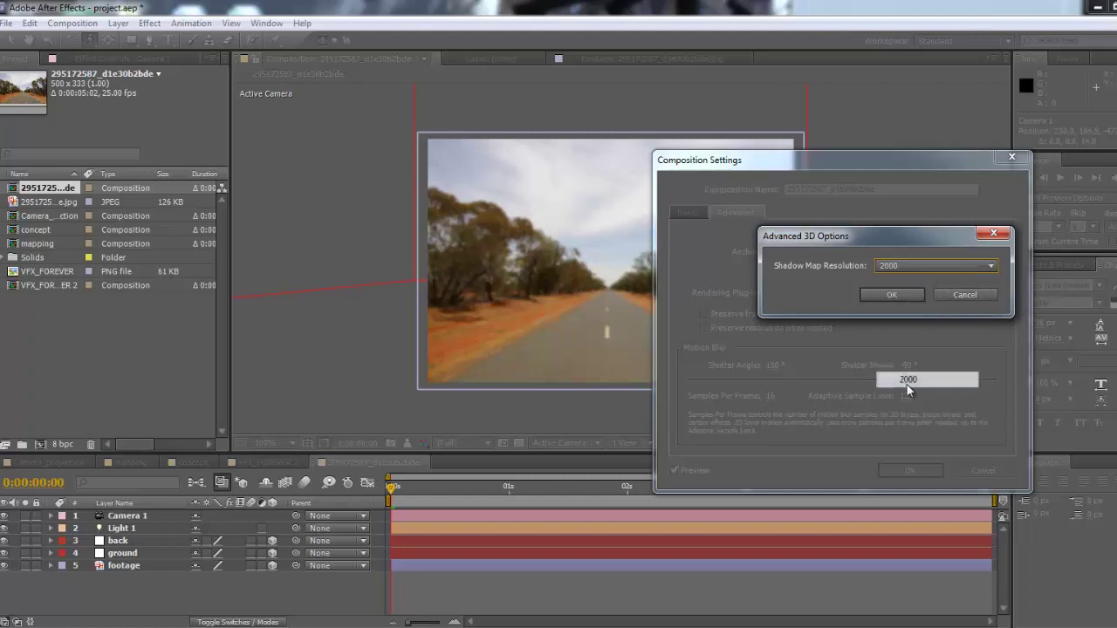
{"action": "left_click", "coordinate": [890, 294]}
{"action": "left_click", "coordinate": [912, 471]}
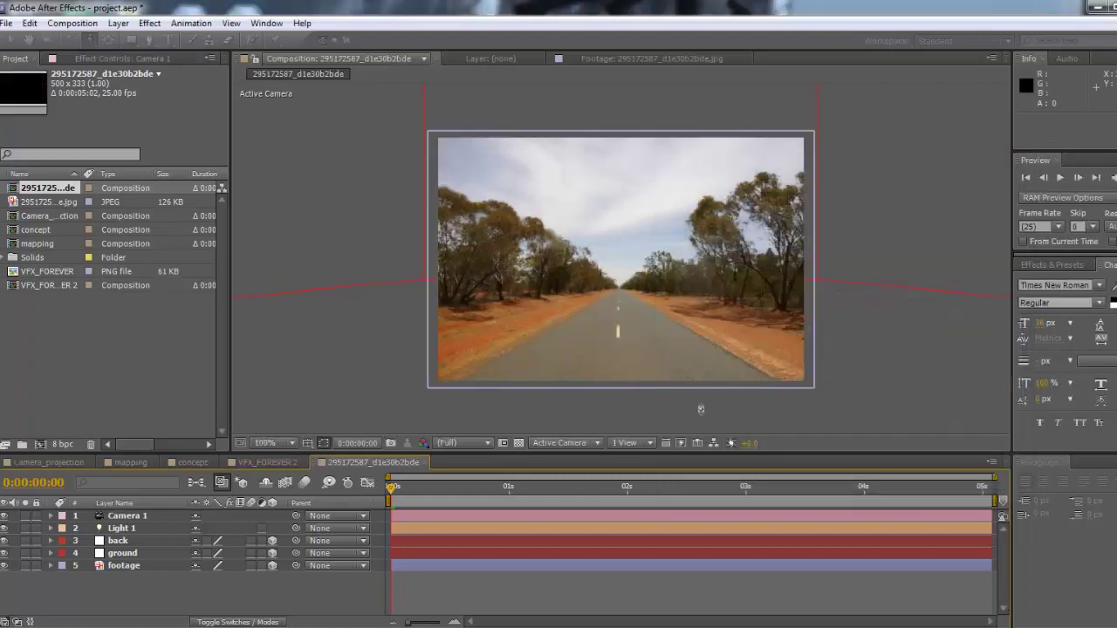
Step: Track Camera 1 slightly forward along Z and add Point of Interest and Position keyframes at 0:00:00:00
{"action": "left_click_drag", "start_coordinate": [628, 250], "coordinate": [628, 336]}
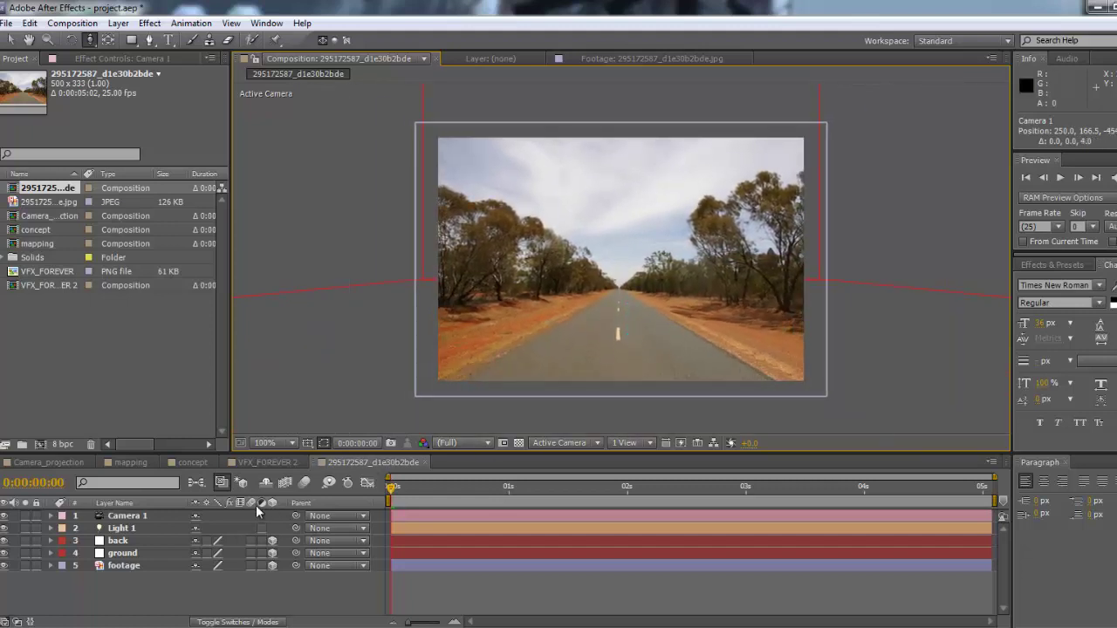
{"action": "left_click", "coordinate": [129, 516]}
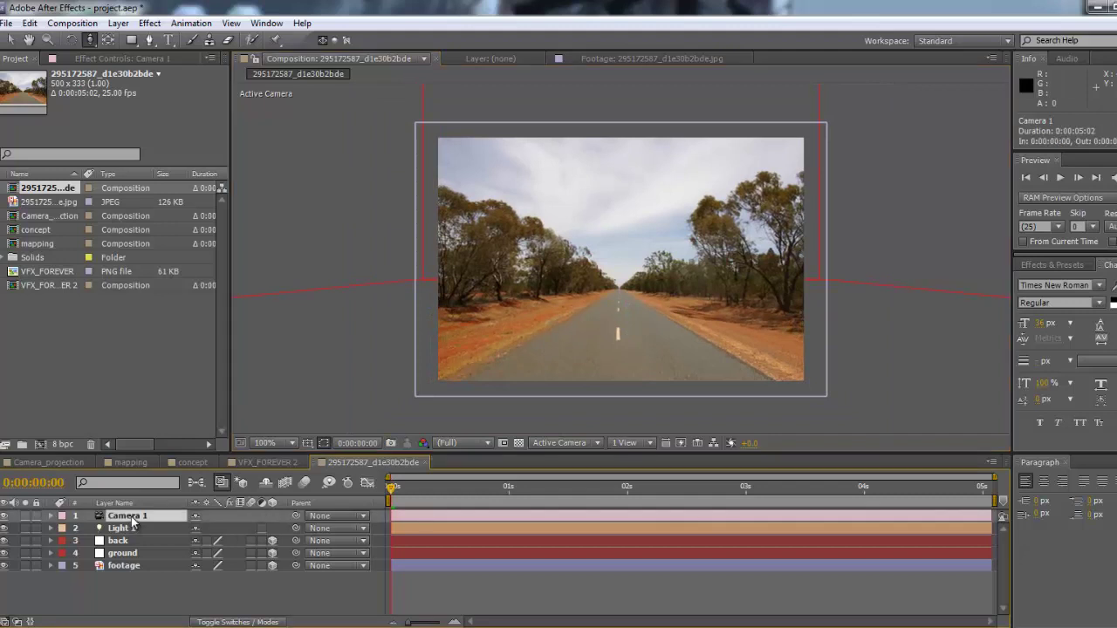
{"action": "key", "text": "a"}
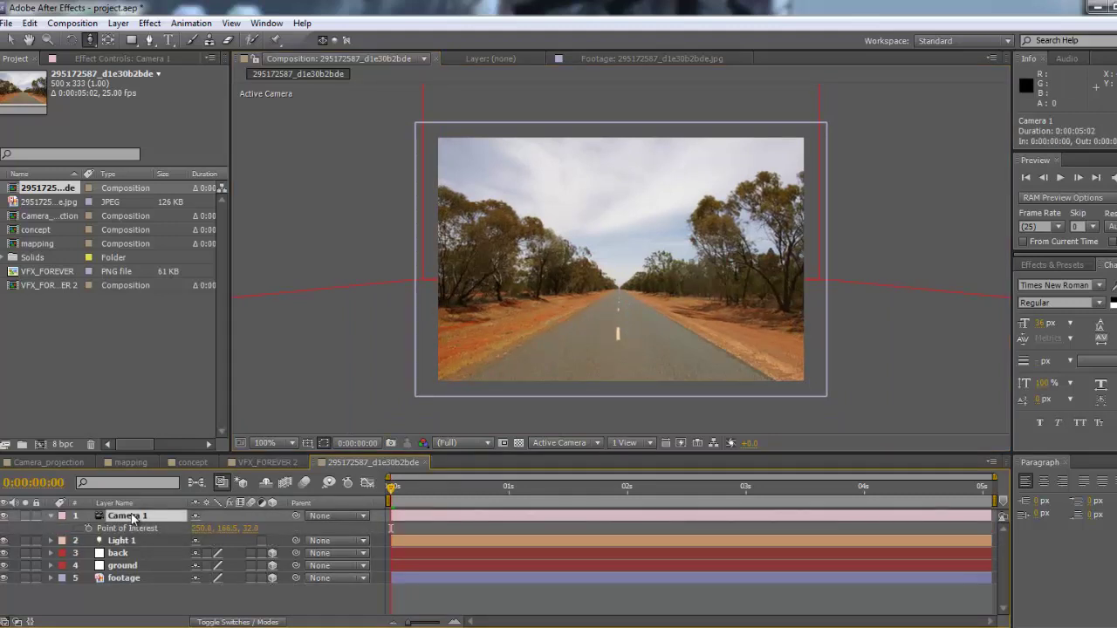
{"action": "key", "text": "shift+p"}
{"action": "left_click", "coordinate": [89, 528]}
{"action": "left_click", "coordinate": [88, 540]}
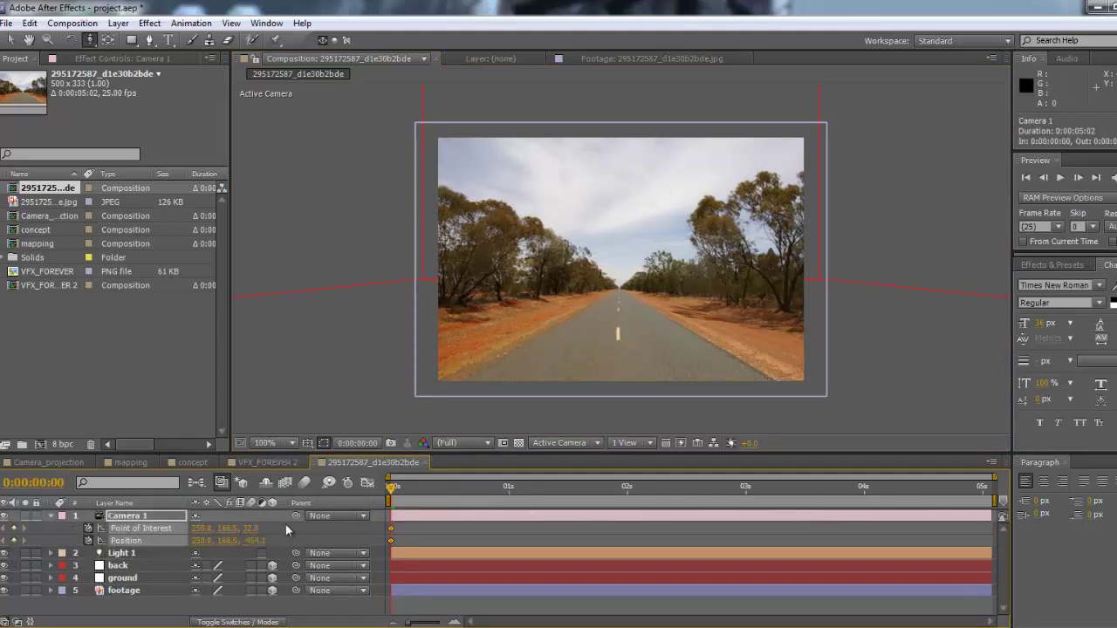
Step: Keyframe Camera 1 at 0:00:02:00 after tracking it about 94 units forward along Z, and preview the move
{"action": "left_click_drag", "start_coordinate": [509, 491], "coordinate": [629, 516]}
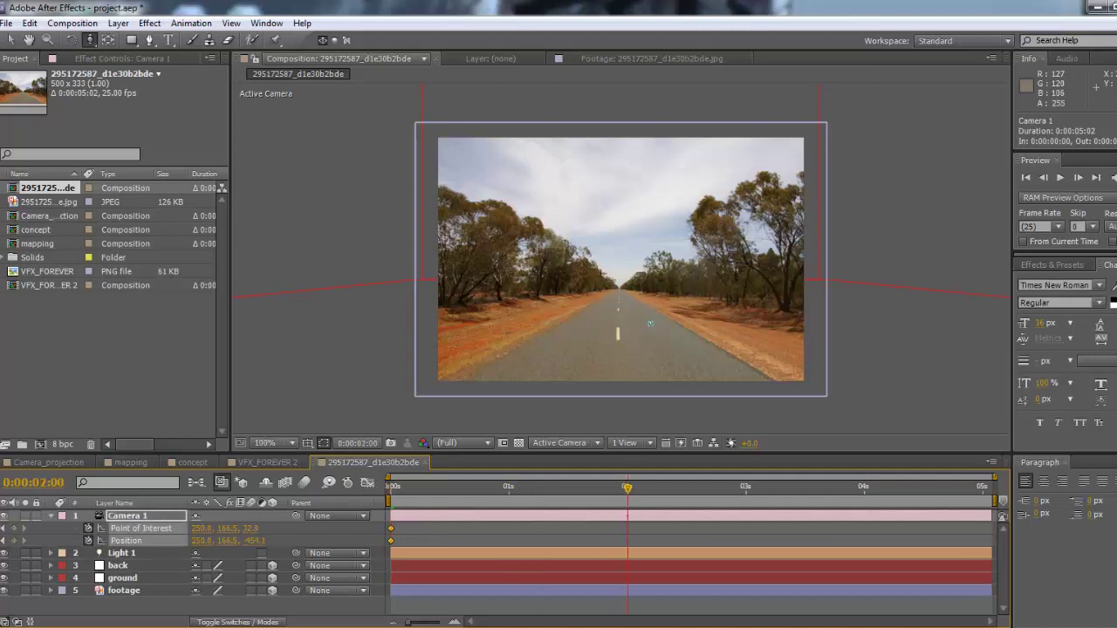
{"action": "left_click_drag", "start_coordinate": [641, 329], "coordinate": [638, 343]}
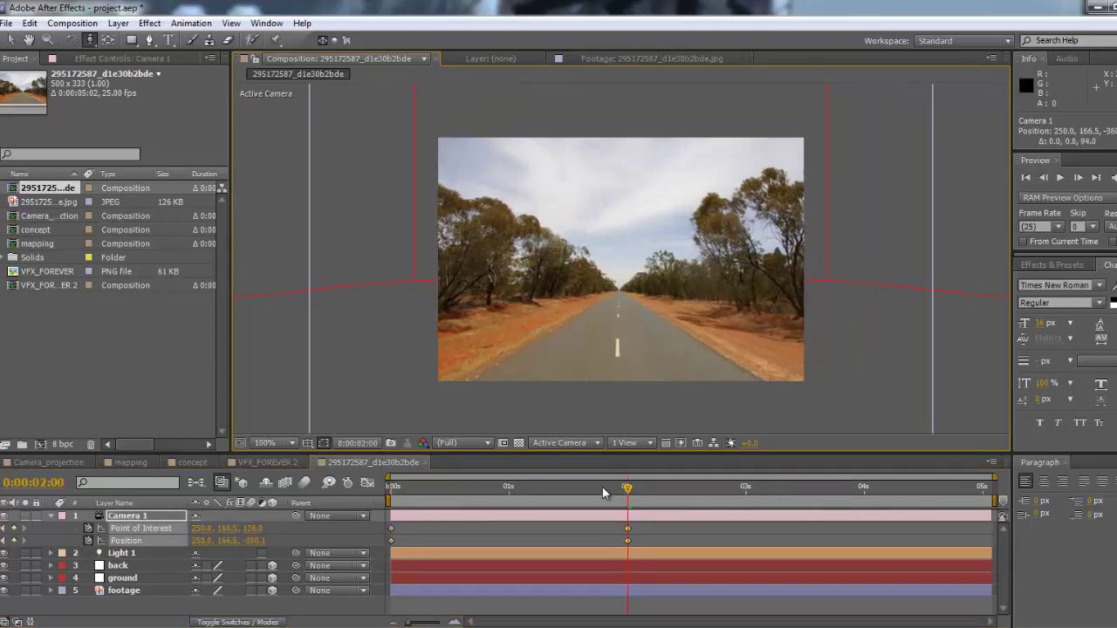
{"action": "left_click_drag", "start_coordinate": [603, 489], "coordinate": [332, 471]}
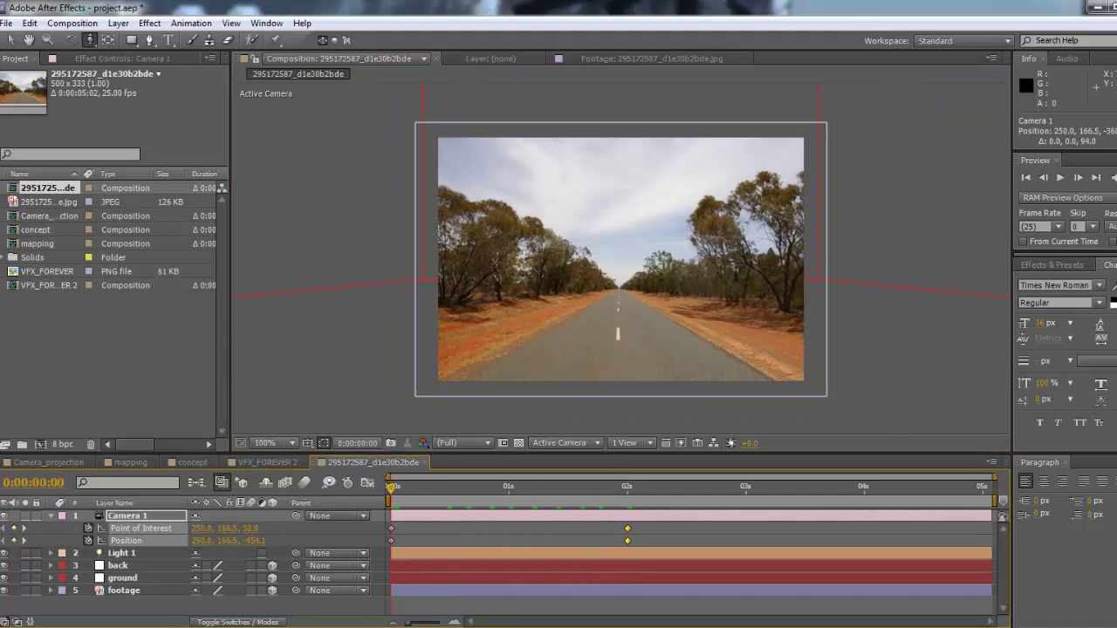
{"action": "key", "text": "KP_0"}
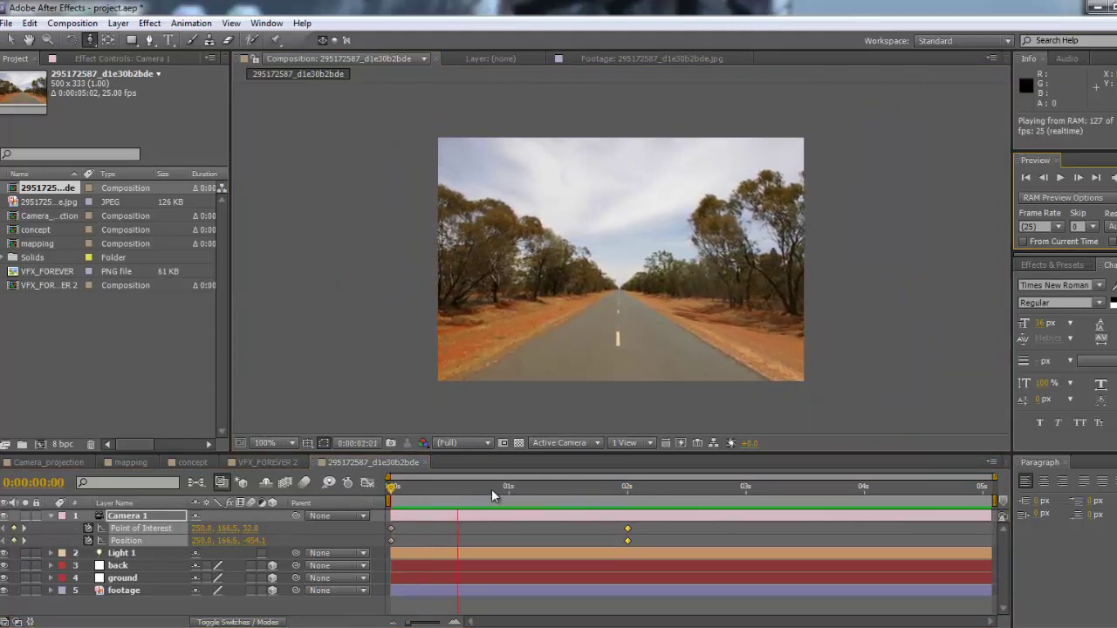
{"action": "left_click_drag", "start_coordinate": [393, 489], "coordinate": [264, 464]}
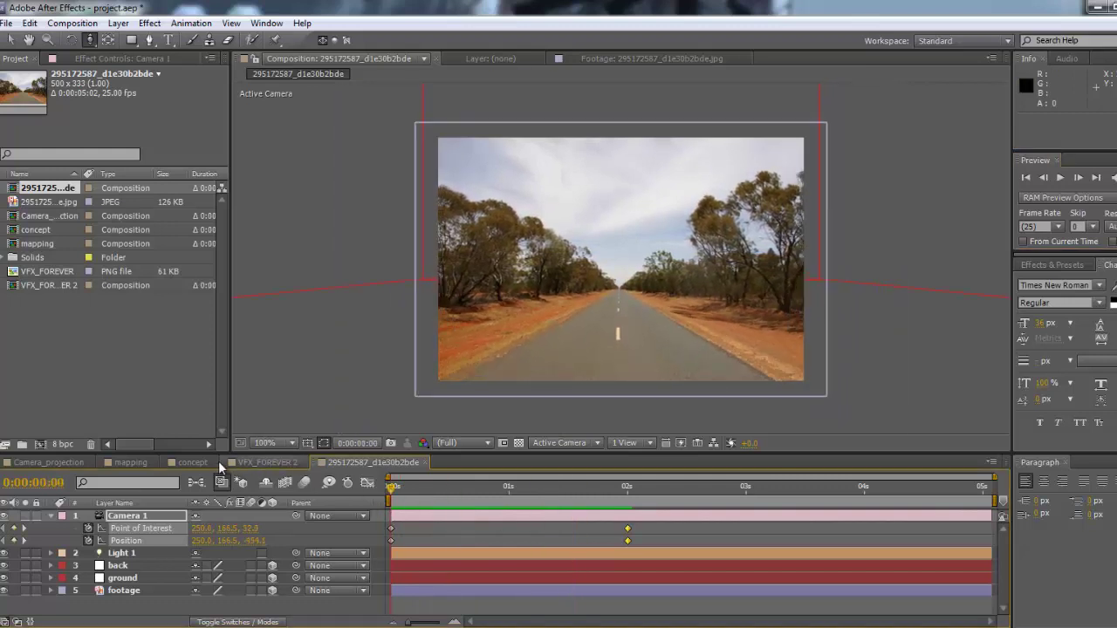
Step: Examine the camera, light, image and 3D set diagram in the concept composition
{"action": "left_click", "coordinate": [193, 462]}
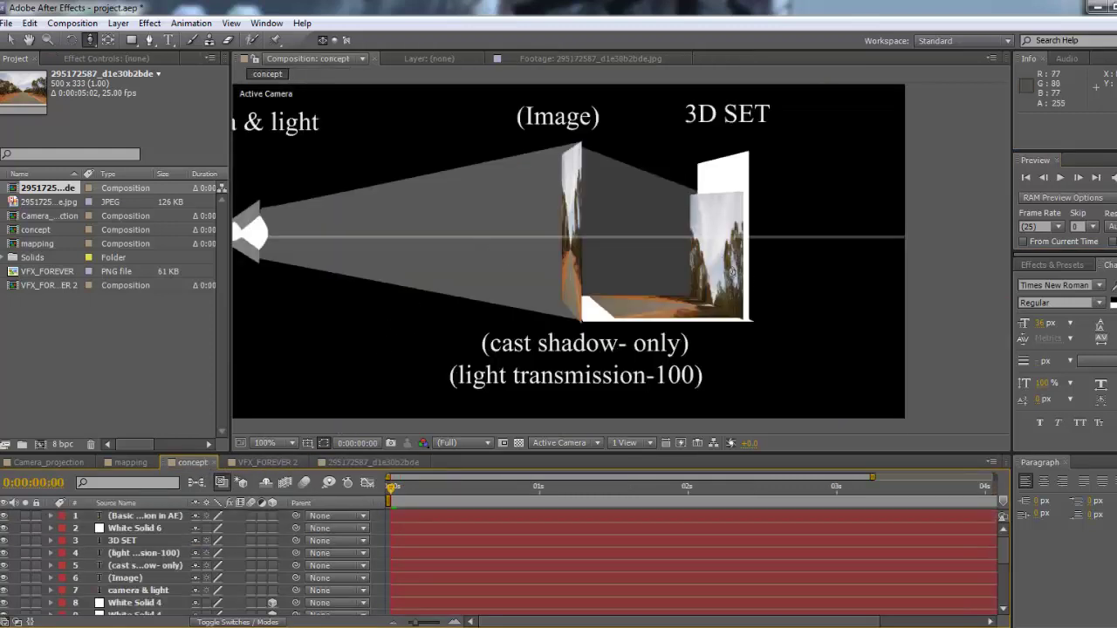
{"action": "scroll", "coordinate": [732, 273], "scroll_direction": "down", "scroll_amount": 2}
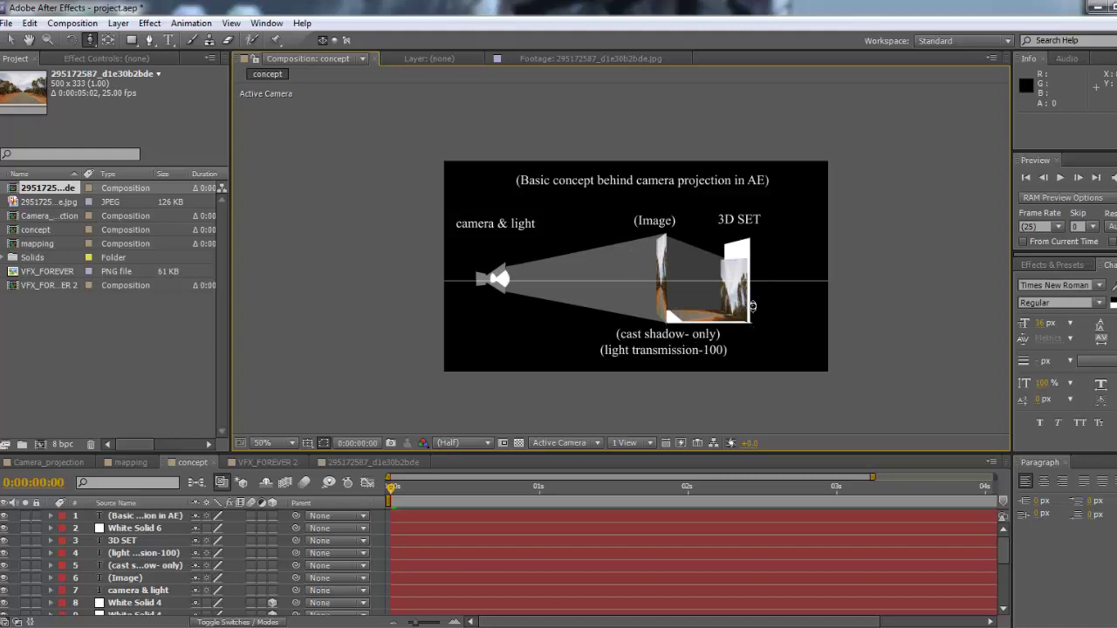
{"action": "key", "text": "period"}
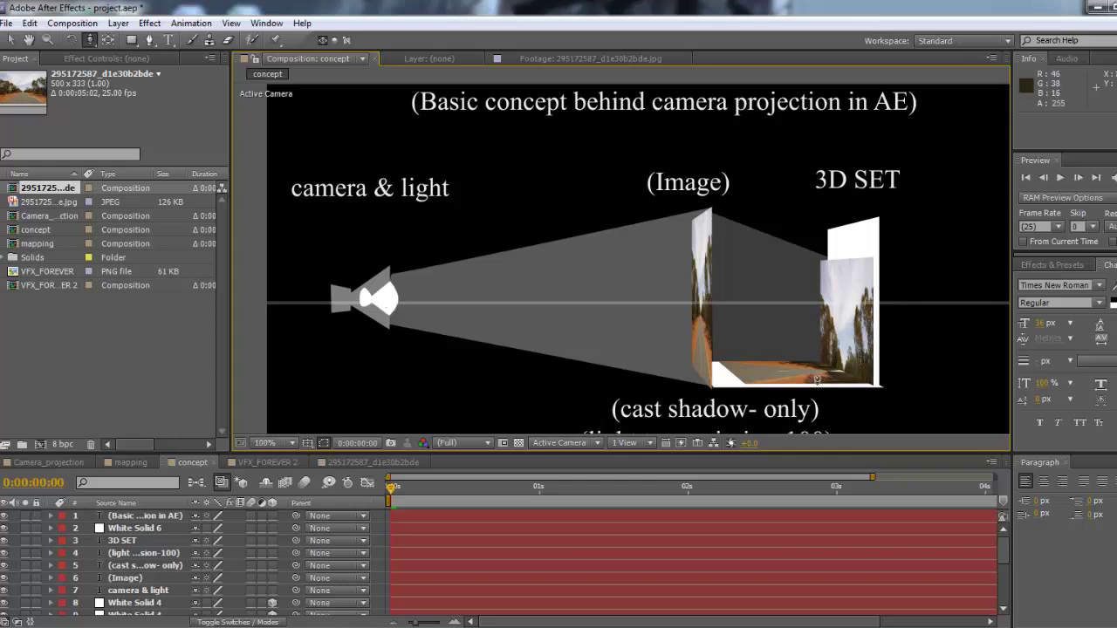
{"action": "left_click_drag", "start_coordinate": [794, 366], "coordinate": [753, 249]}
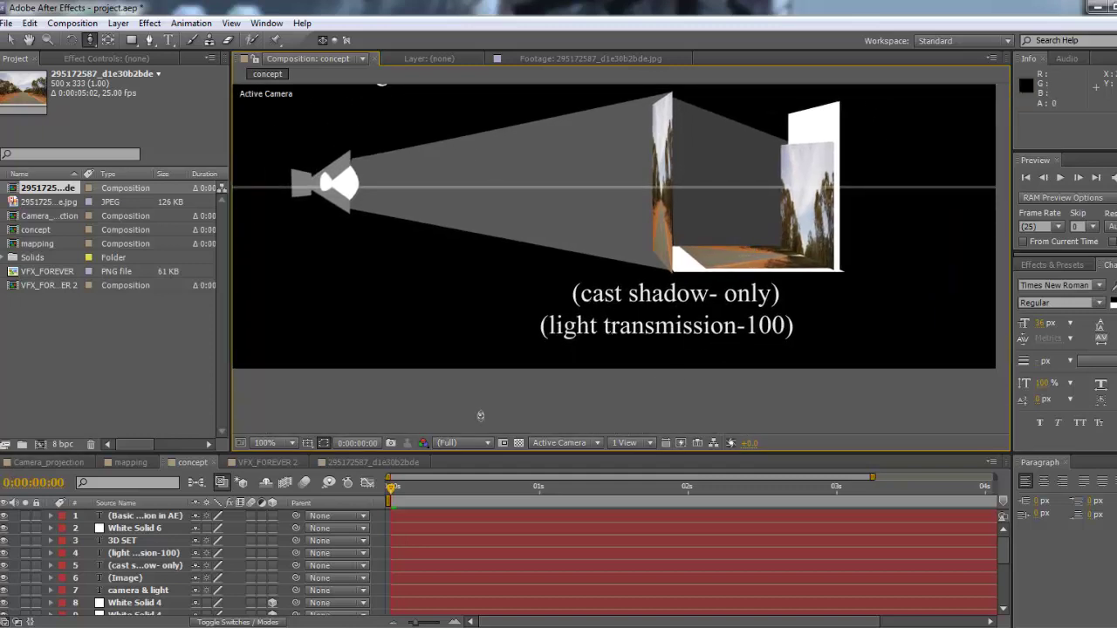
{"action": "scroll", "coordinate": [681, 238], "scroll_direction": "down", "scroll_amount": 1}
{"action": "left_click_drag", "start_coordinate": [682, 218], "coordinate": [672, 278]}
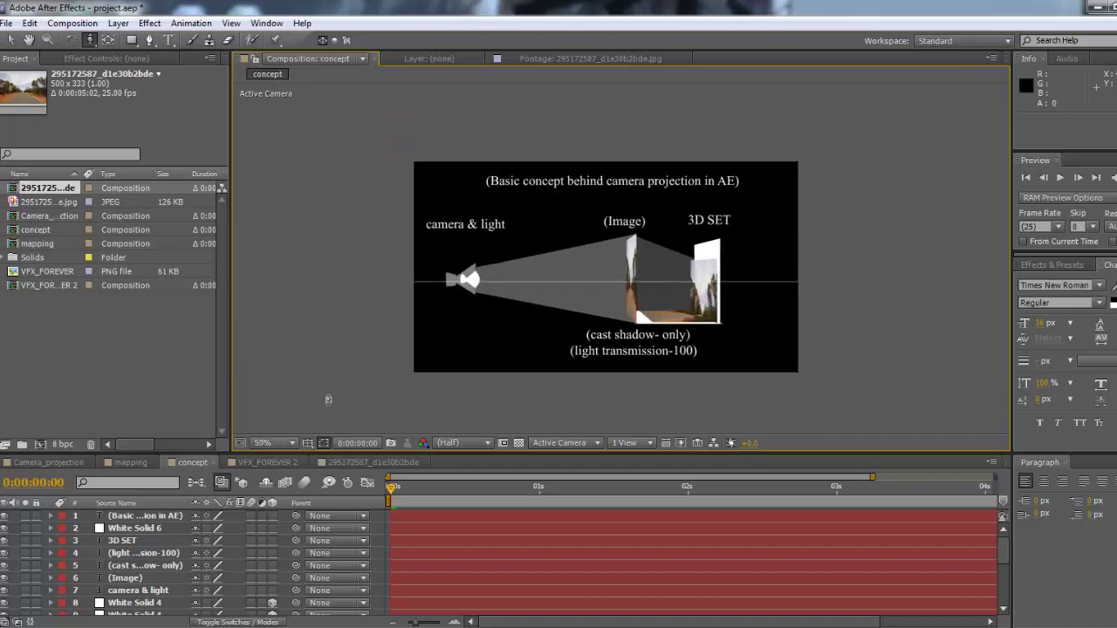
Step: Open the mapping composition and inspect its white floor solid and upright road photo layer
{"action": "left_click", "coordinate": [129, 464]}
{"action": "scroll", "coordinate": [670, 358], "scroll_direction": "down", "scroll_amount": 1}
{"action": "scroll", "coordinate": [603, 244], "scroll_direction": "up", "scroll_amount": 1}
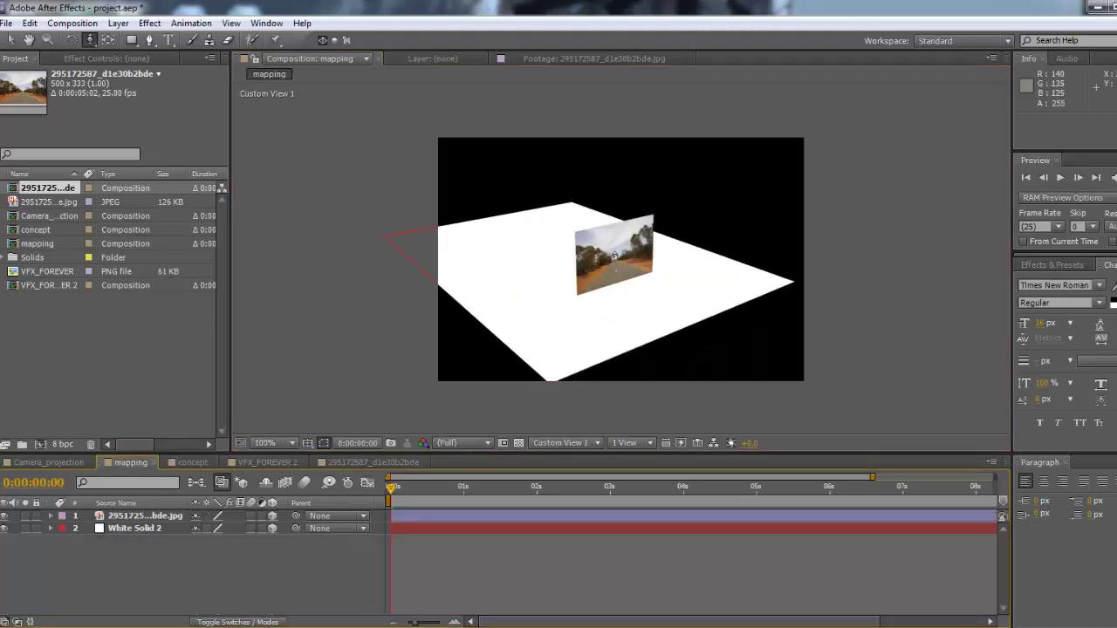
{"action": "left_click", "coordinate": [139, 533]}
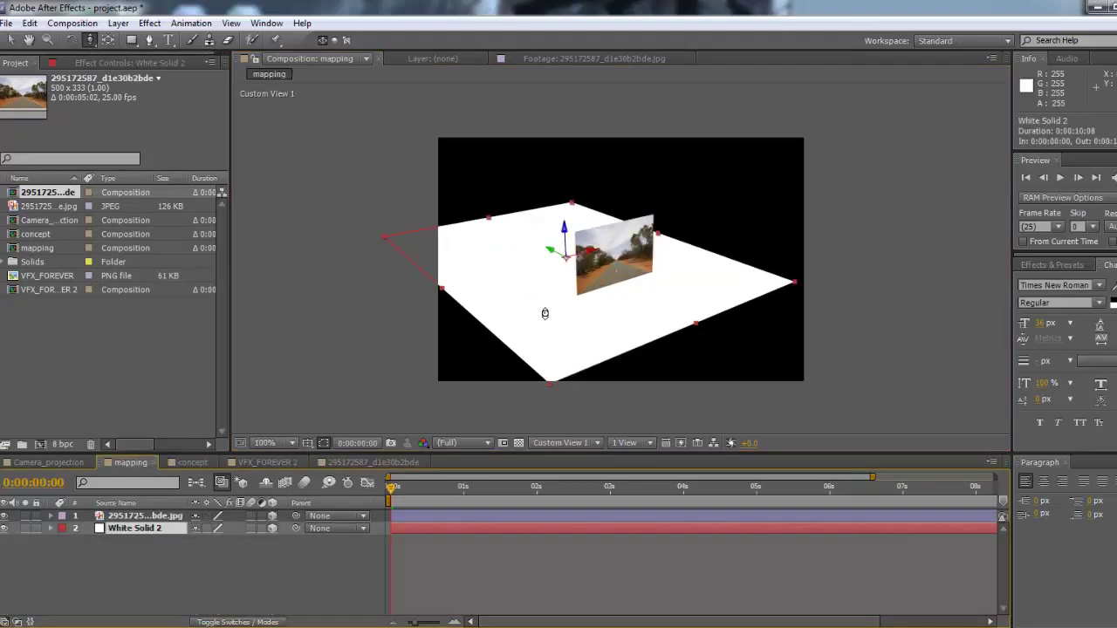
{"action": "scroll", "coordinate": [541, 309], "scroll_direction": "up", "scroll_amount": 2}
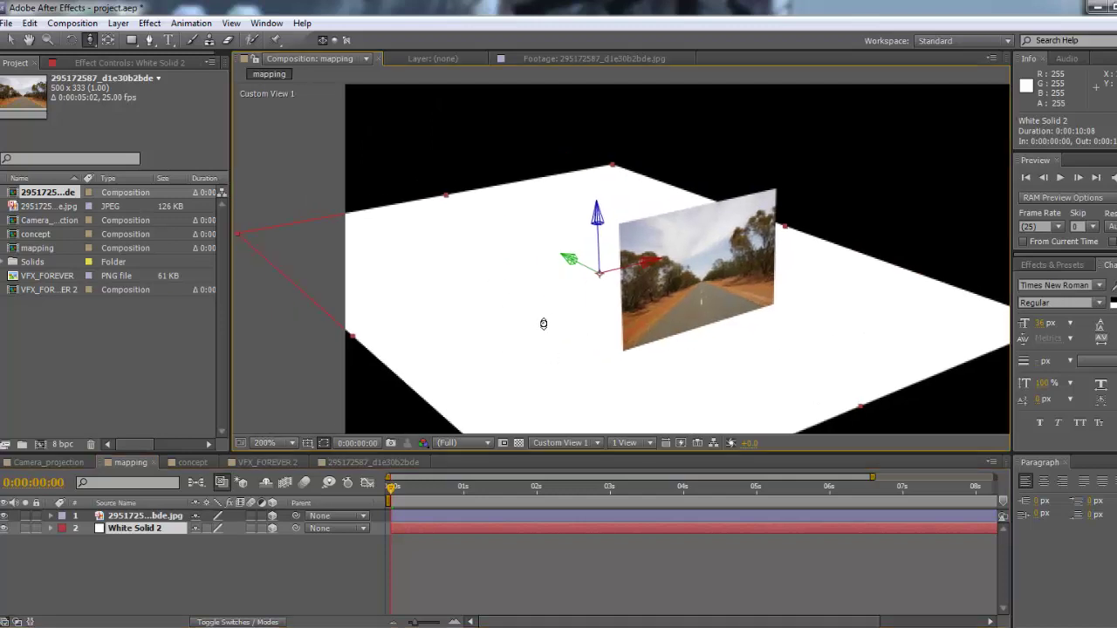
{"action": "left_click", "coordinate": [165, 516]}
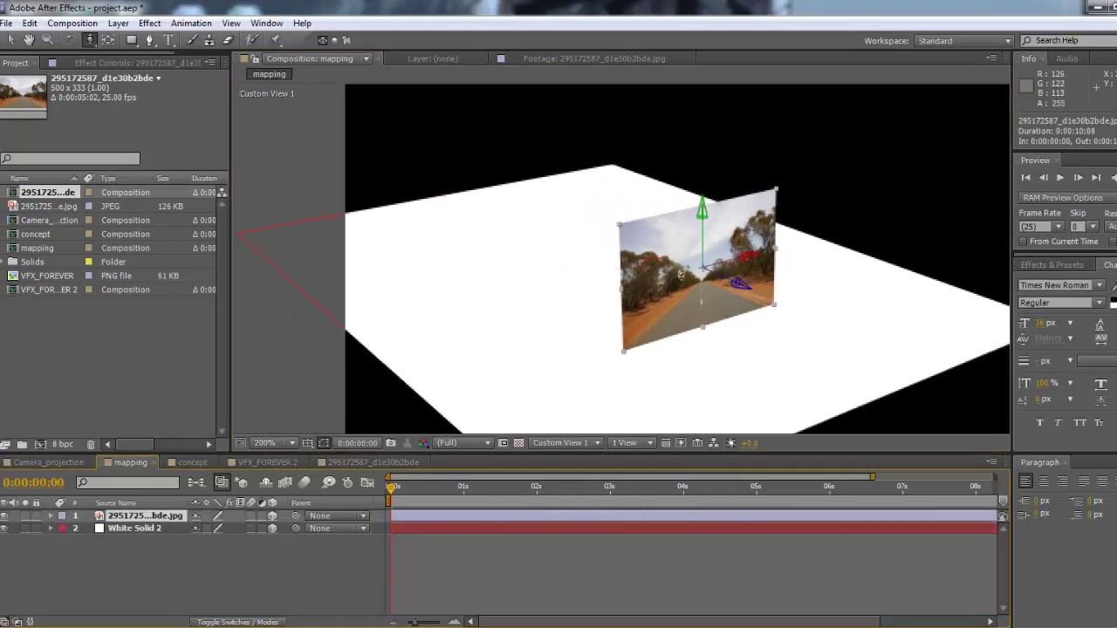
Step: Add a white Point light with 100% intensity and Casts Shadows enabled to the mapping composition
{"action": "left_click", "coordinate": [123, 573]}
{"action": "right_click", "coordinate": [150, 556]}
{"action": "mouse_move", "coordinate": [210, 419]}
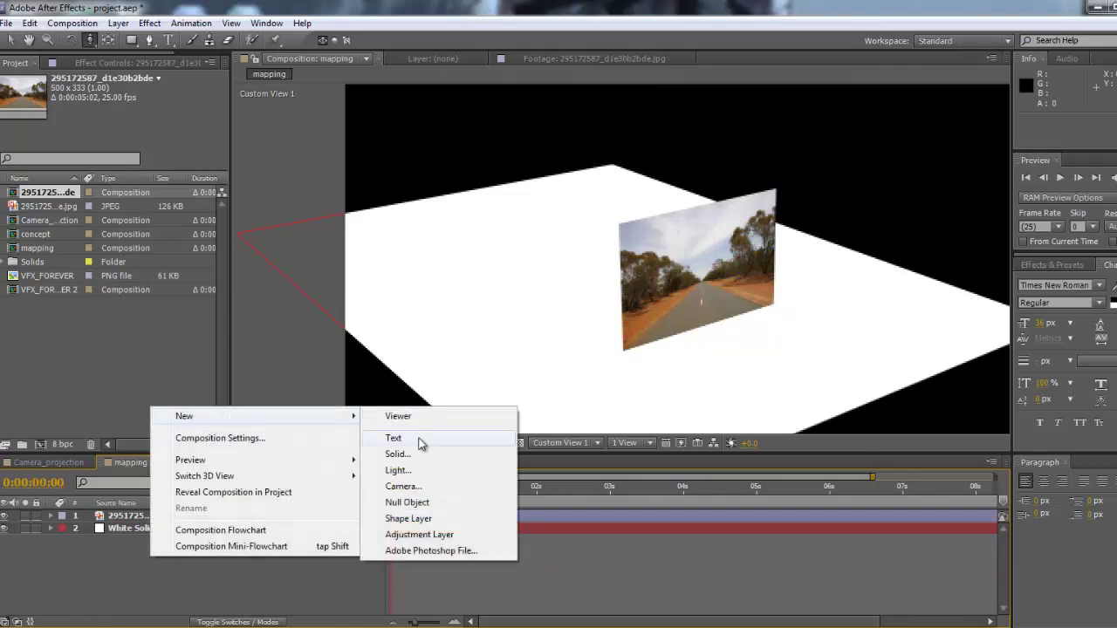
{"action": "left_click", "coordinate": [408, 472]}
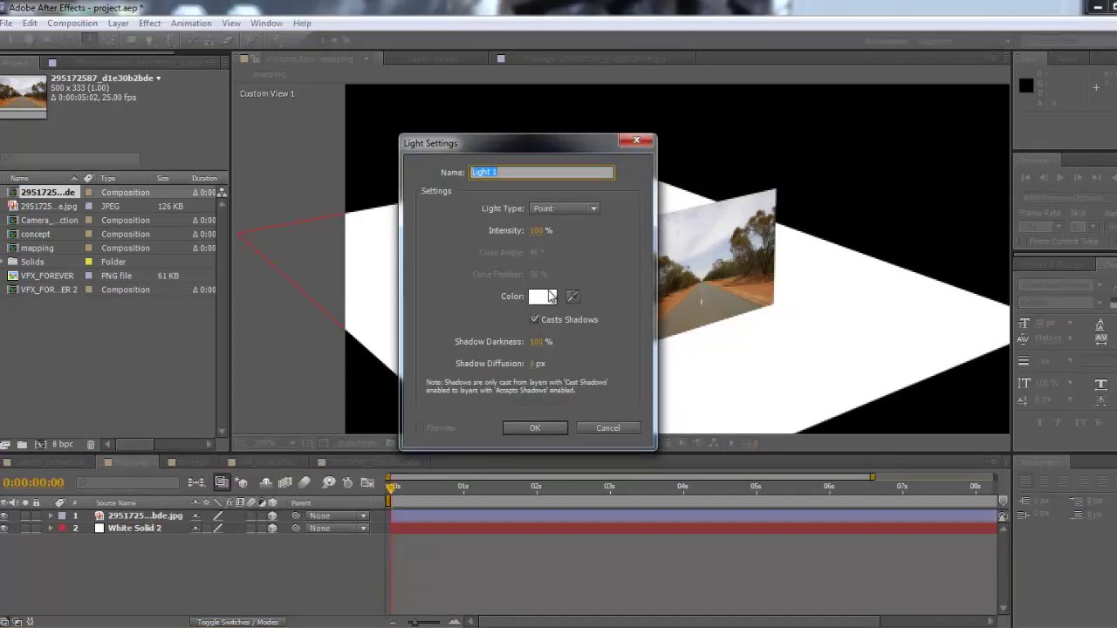
{"action": "left_click", "coordinate": [536, 426]}
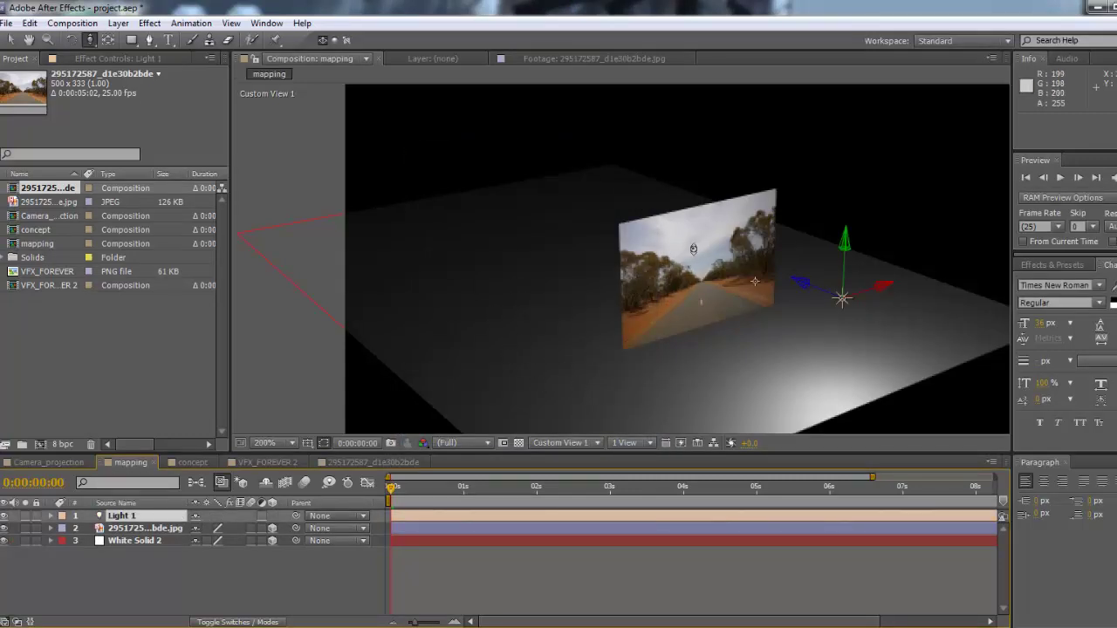
Step: Reveal the road photo layer's Material Options and set Casts Shadows to Only
{"action": "left_click", "coordinate": [129, 529]}
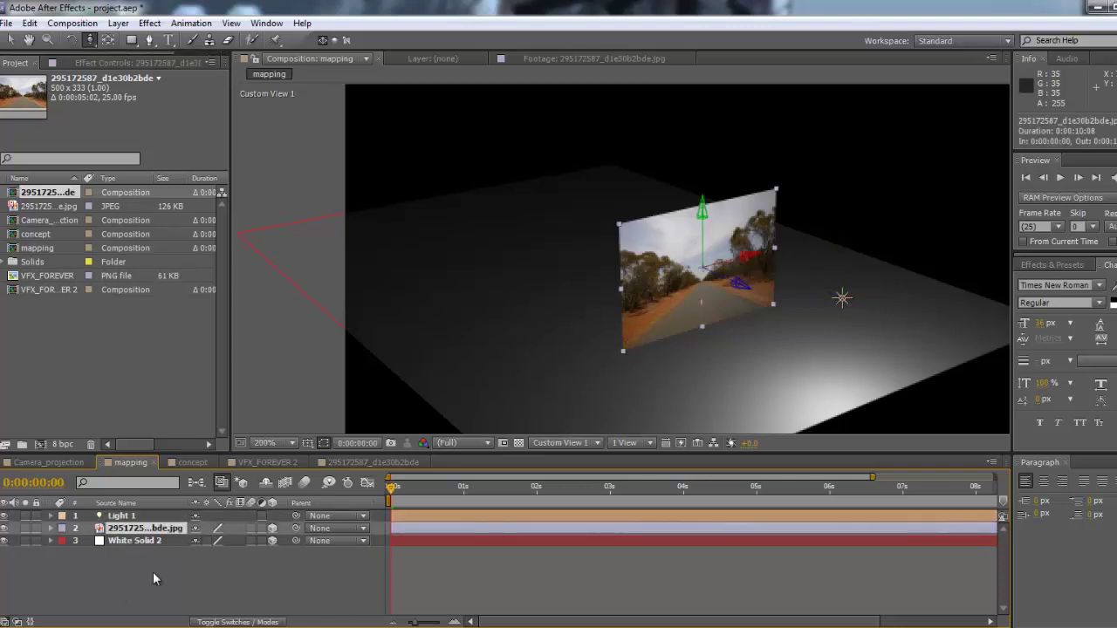
{"action": "key", "text": "a"}
{"action": "key", "text": "a"}
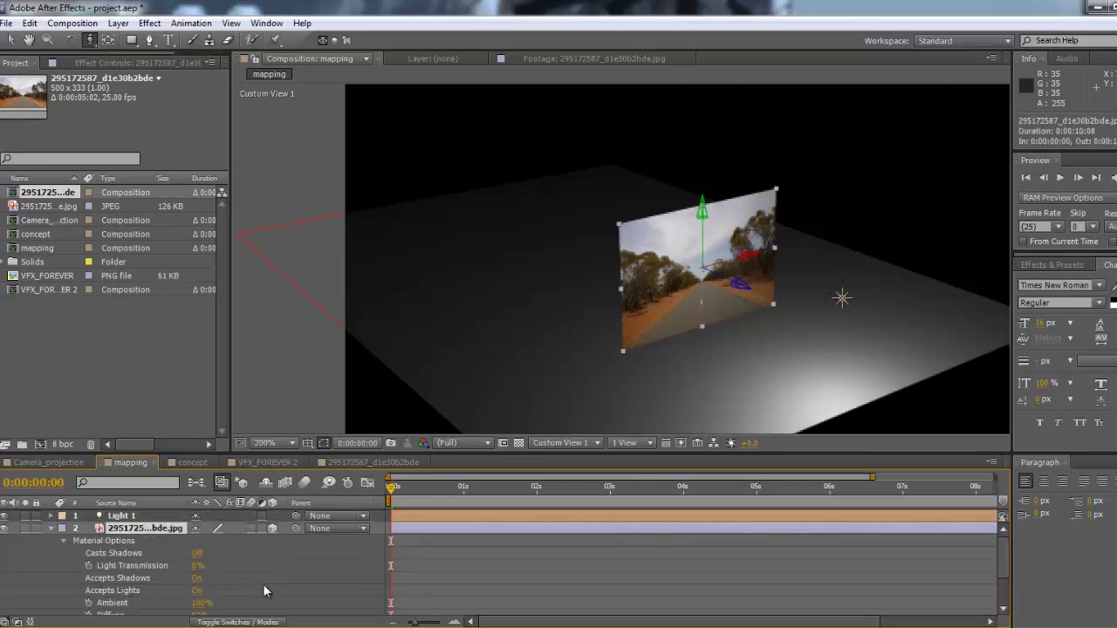
{"action": "left_click", "coordinate": [197, 555]}
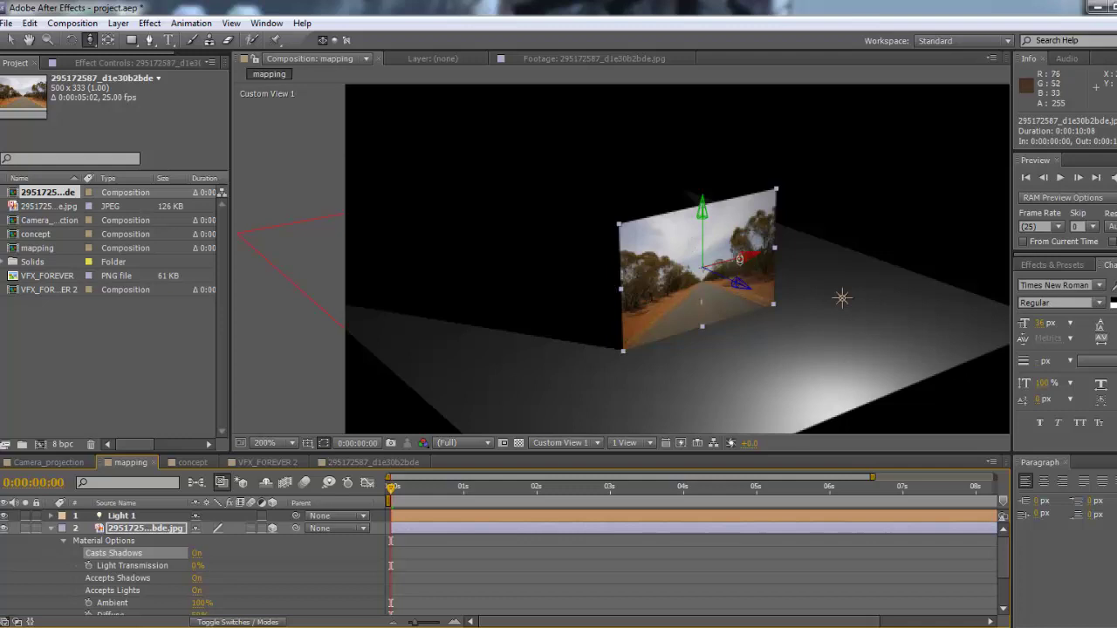
{"action": "left_click", "coordinate": [198, 555]}
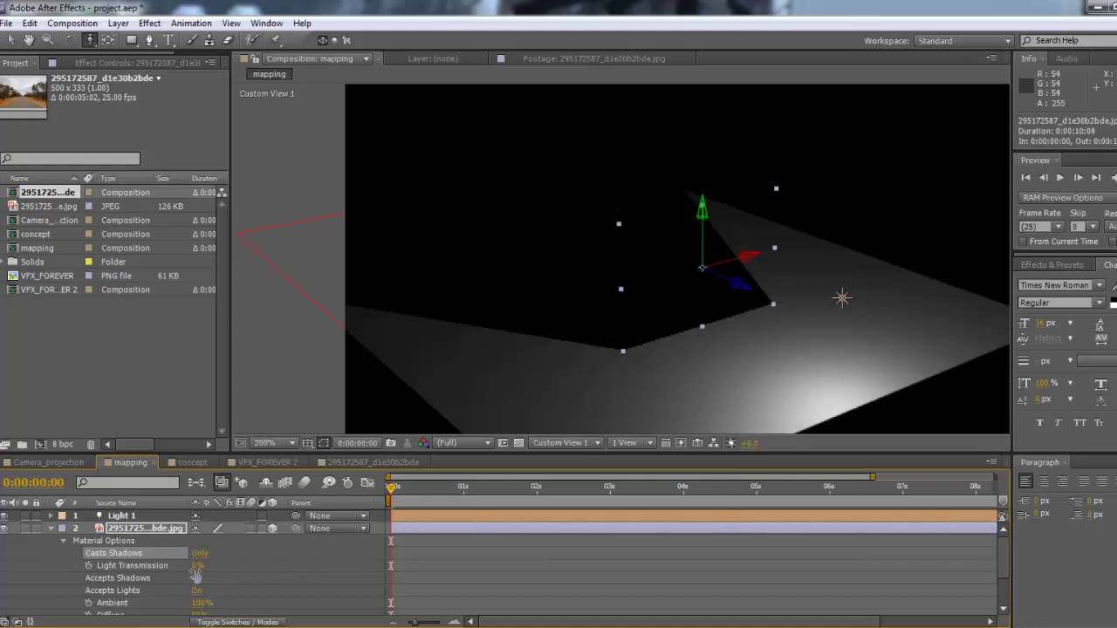
Step: Set the road photo layer's Light Transmission to 100% and collapse its Material Options
{"action": "left_click_drag", "start_coordinate": [197, 566], "coordinate": [320, 574]}
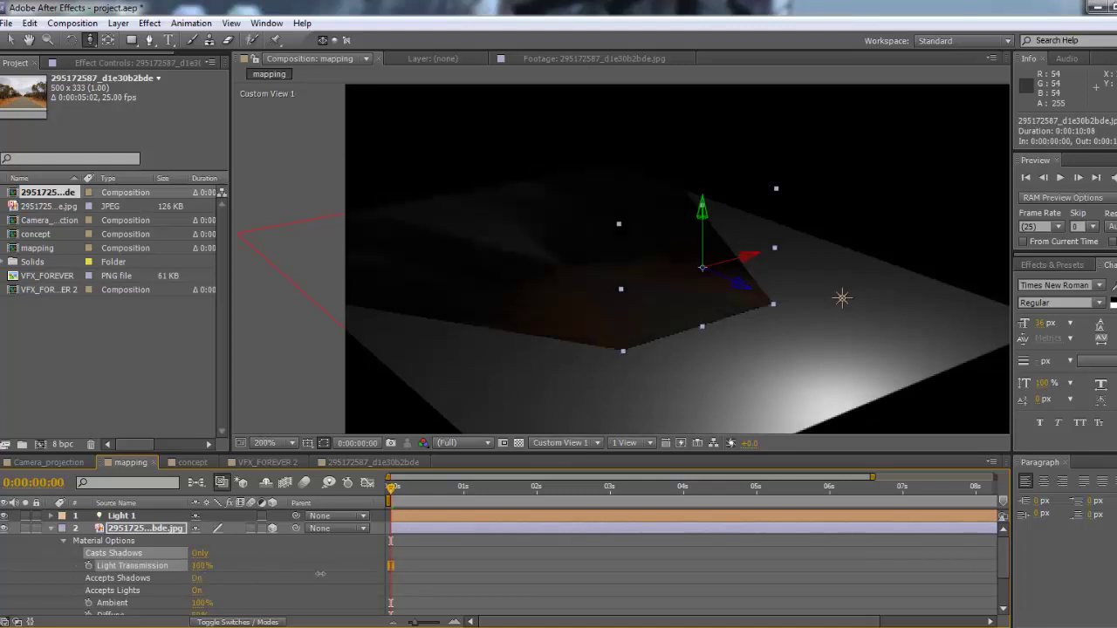
{"action": "left_click", "coordinate": [369, 590]}
{"action": "left_click_drag", "start_coordinate": [672, 267], "coordinate": [657, 265]}
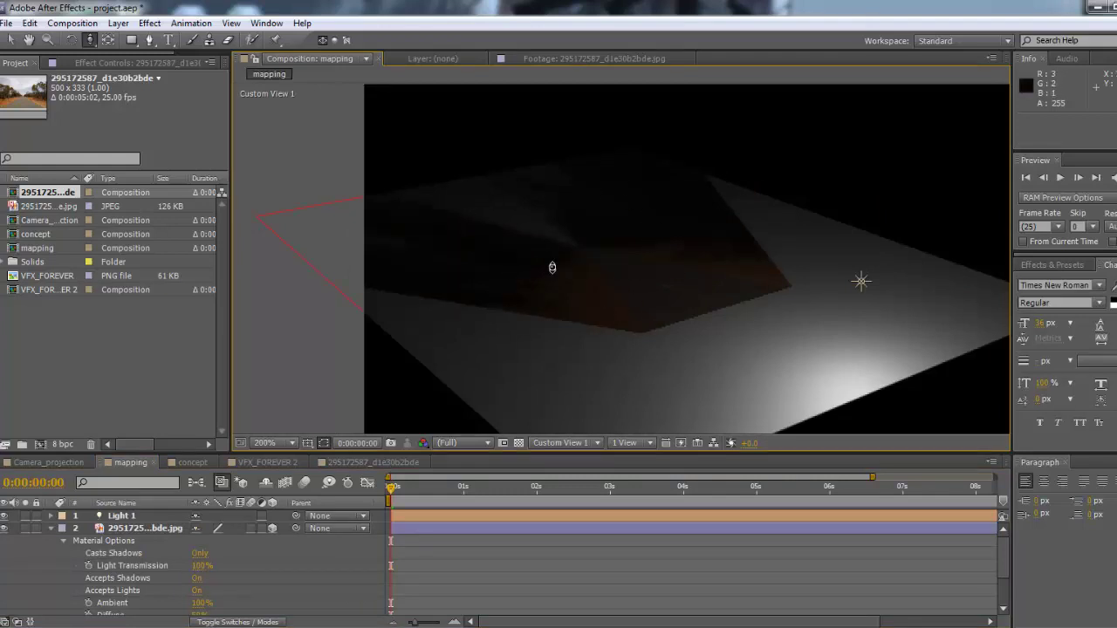
{"action": "left_click", "coordinate": [51, 530]}
Step: Reveal White Solid 2's Material Options, turn Accepts Lights off, then collapse and deselect the layer
{"action": "left_click", "coordinate": [131, 517]}
{"action": "left_click", "coordinate": [147, 566]}
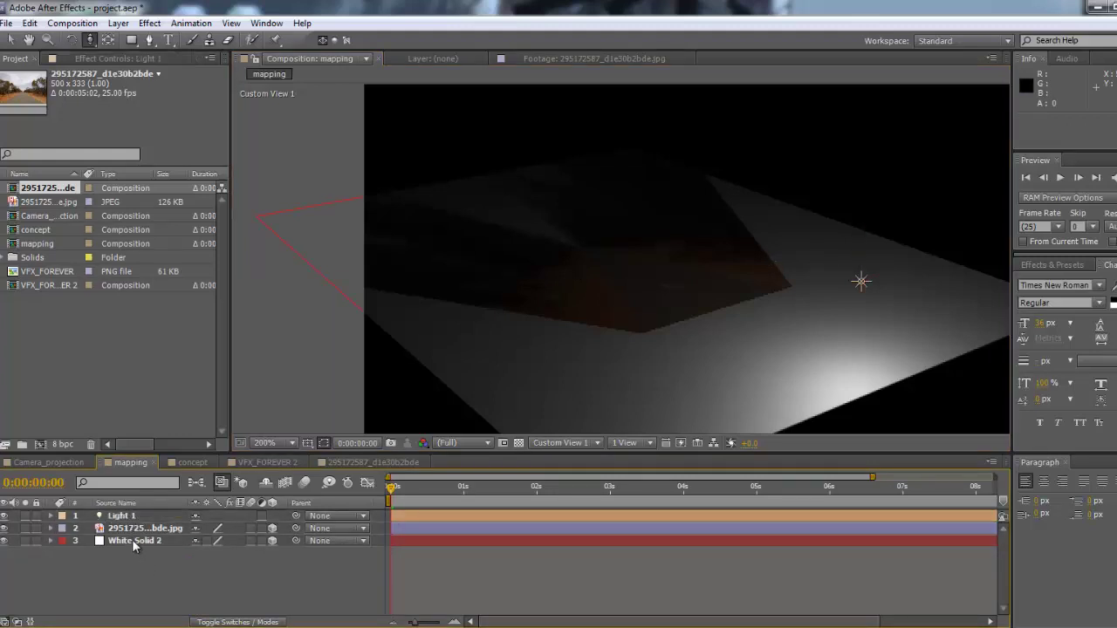
{"action": "left_click", "coordinate": [133, 543]}
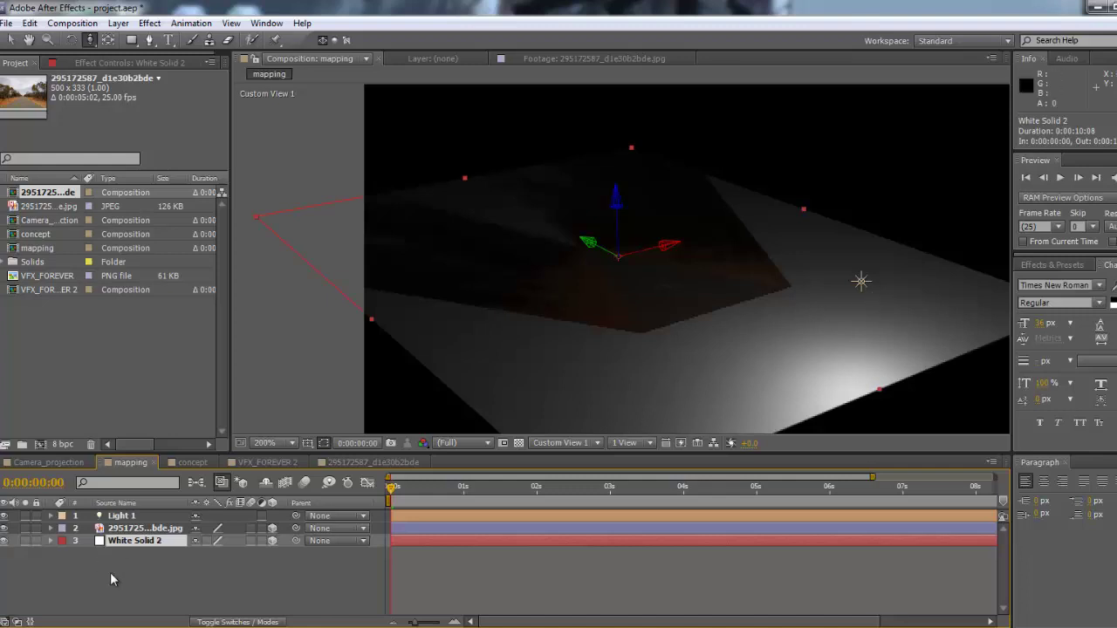
{"action": "left_click", "coordinate": [135, 549]}
{"action": "left_click", "coordinate": [136, 543]}
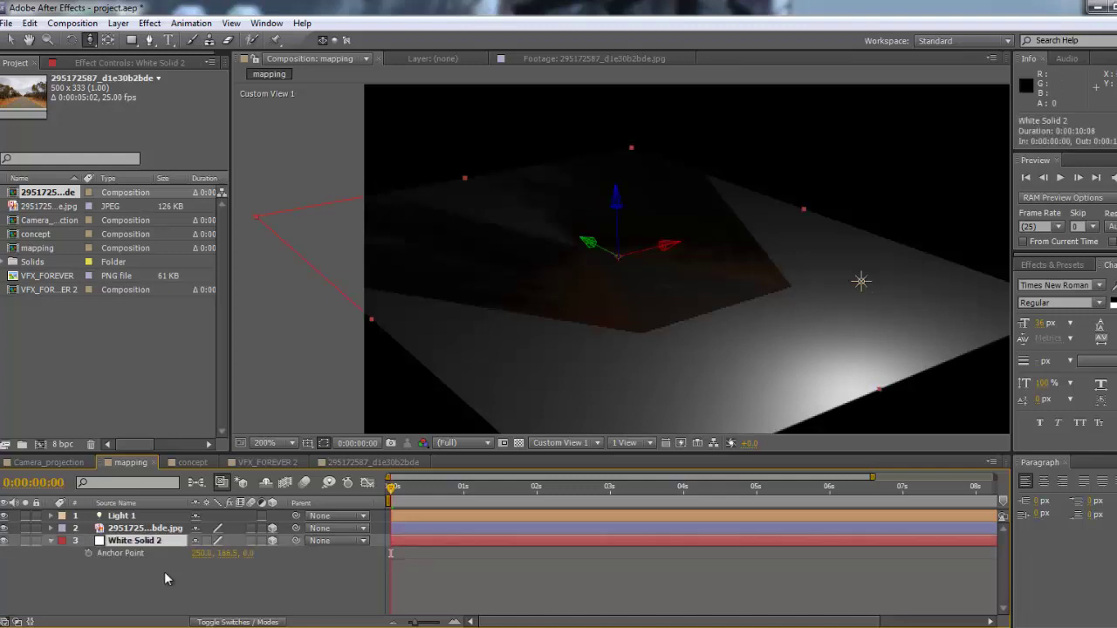
{"action": "key", "text": "a"}
{"action": "key", "text": "a"}
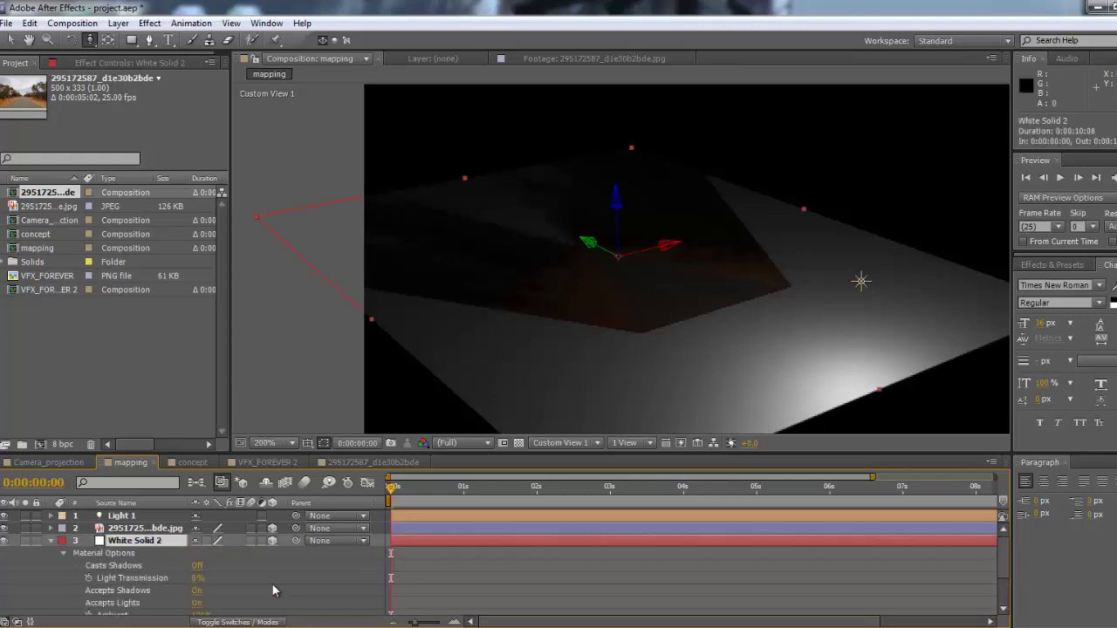
{"action": "left_click", "coordinate": [199, 603]}
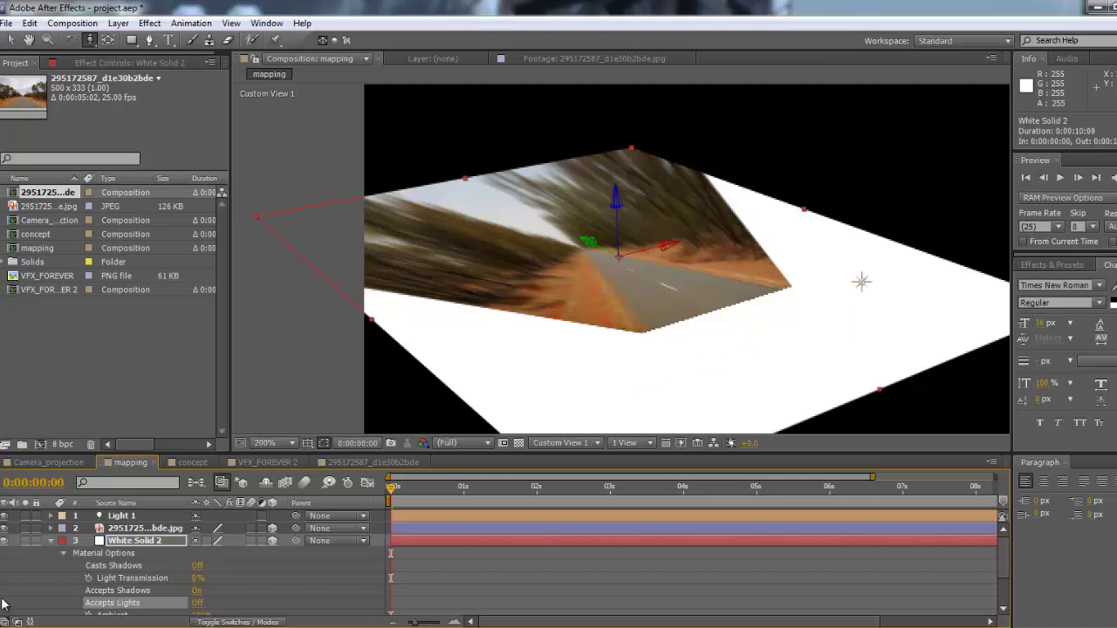
{"action": "left_click", "coordinate": [49, 542]}
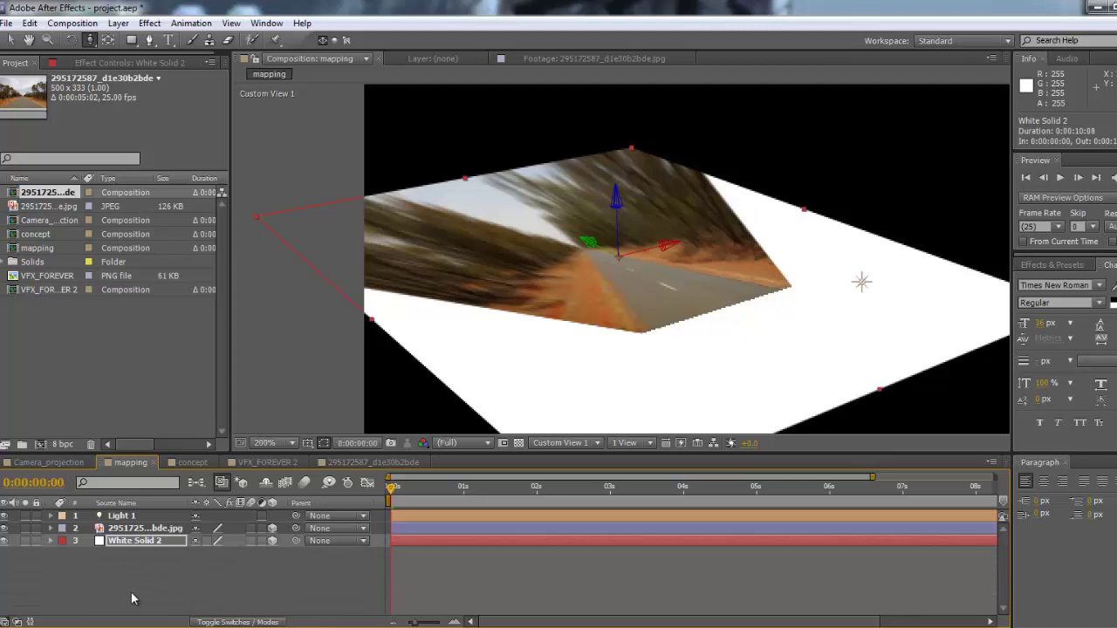
{"action": "left_click_drag", "start_coordinate": [134, 599], "coordinate": [232, 559]}
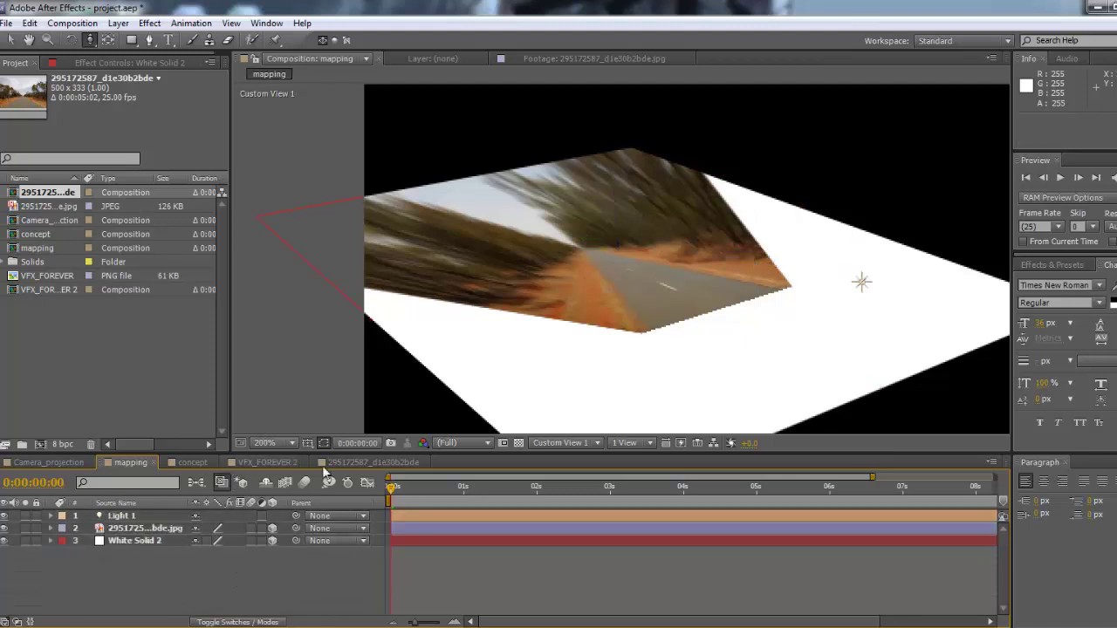
Step: Open the 295172587_d1e30b2bde composition, collapse Camera 1's properties and scrub through the camera animation back to the start
{"action": "left_click", "coordinate": [374, 462]}
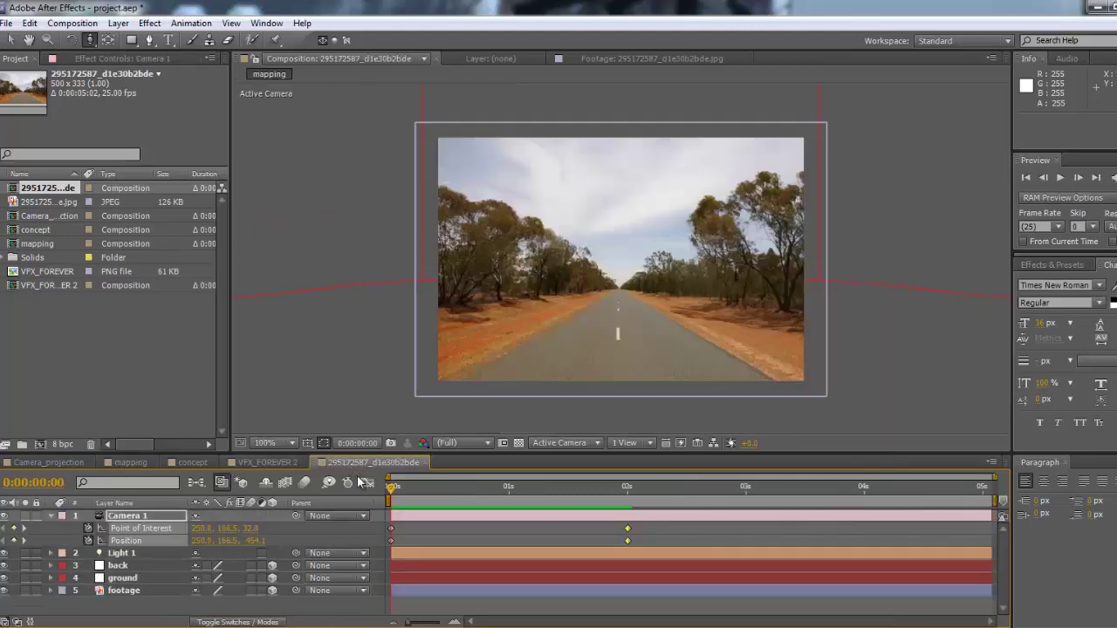
{"action": "left_click", "coordinate": [49, 516]}
{"action": "left_click_drag", "start_coordinate": [402, 489], "coordinate": [898, 499]}
{"action": "left_click_drag", "start_coordinate": [822, 505], "coordinate": [391, 486]}
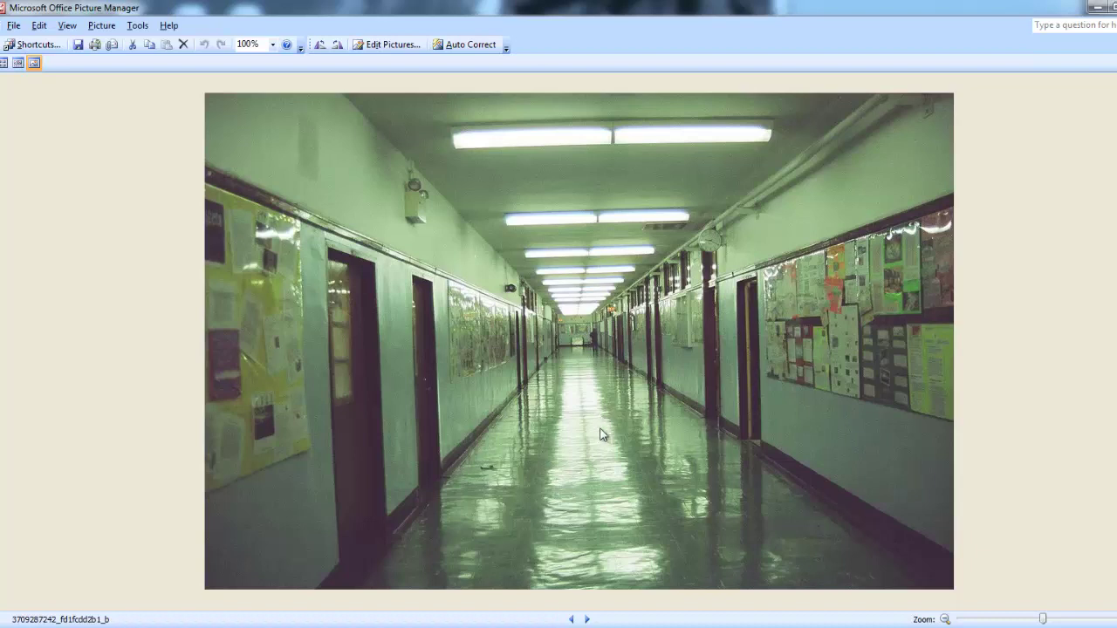
Step: Browse the sample corridor, viaduct, street, train track and skyscraper images in Picture Manager as candidates for camera mapping
{"action": "left_click", "coordinate": [588, 619]}
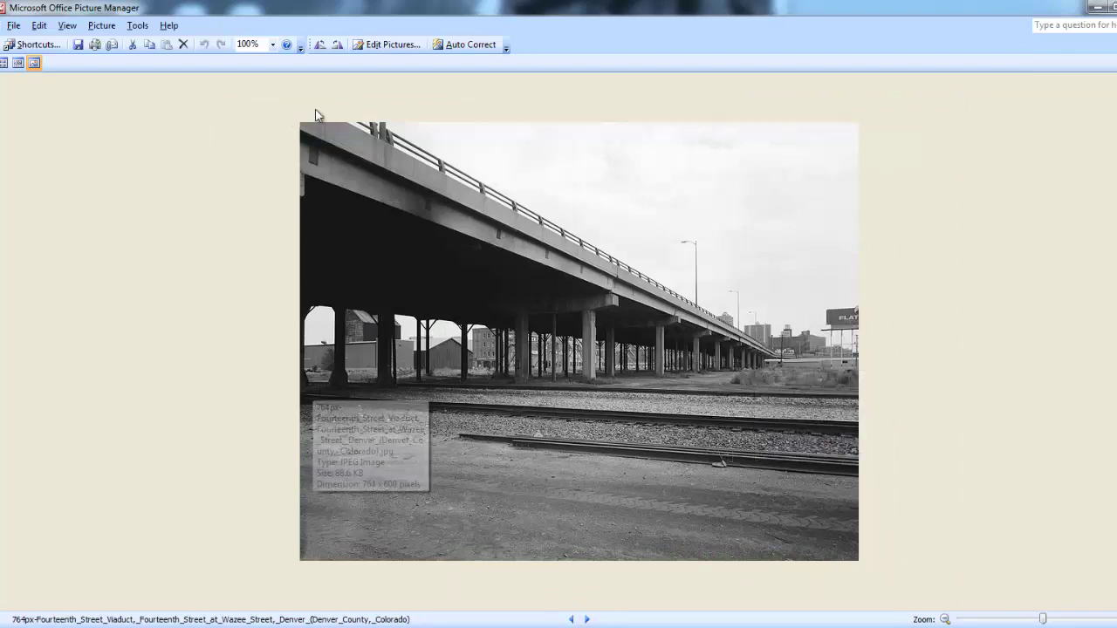
{"action": "left_click", "coordinate": [587, 619]}
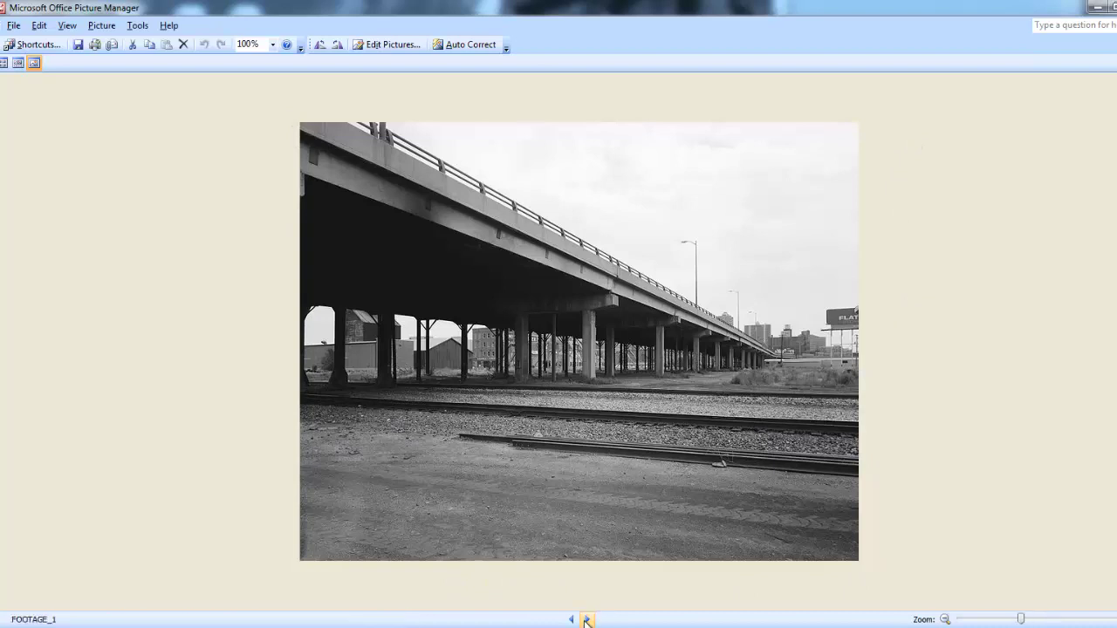
{"action": "left_click", "coordinate": [588, 619]}
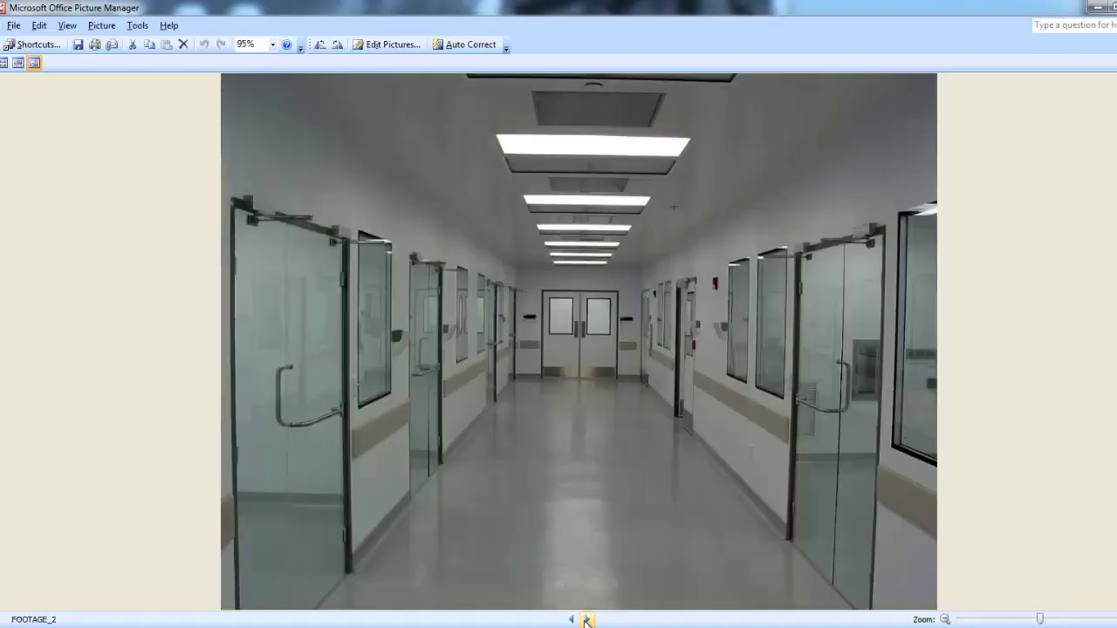
{"action": "left_click", "coordinate": [587, 620]}
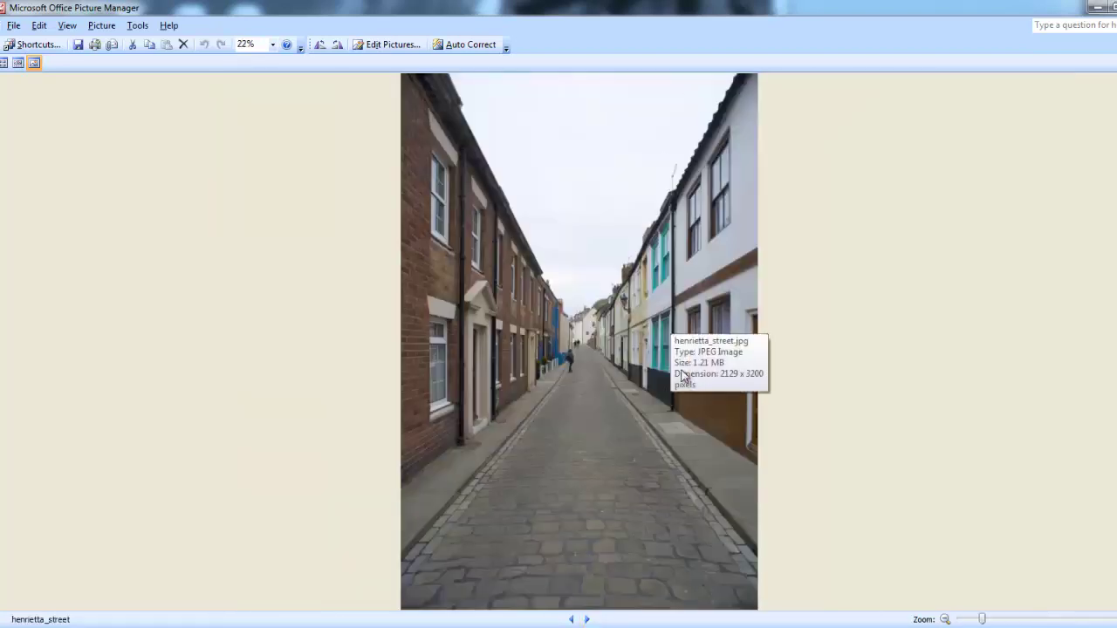
{"action": "left_click", "coordinate": [587, 620]}
{"action": "left_click", "coordinate": [588, 620]}
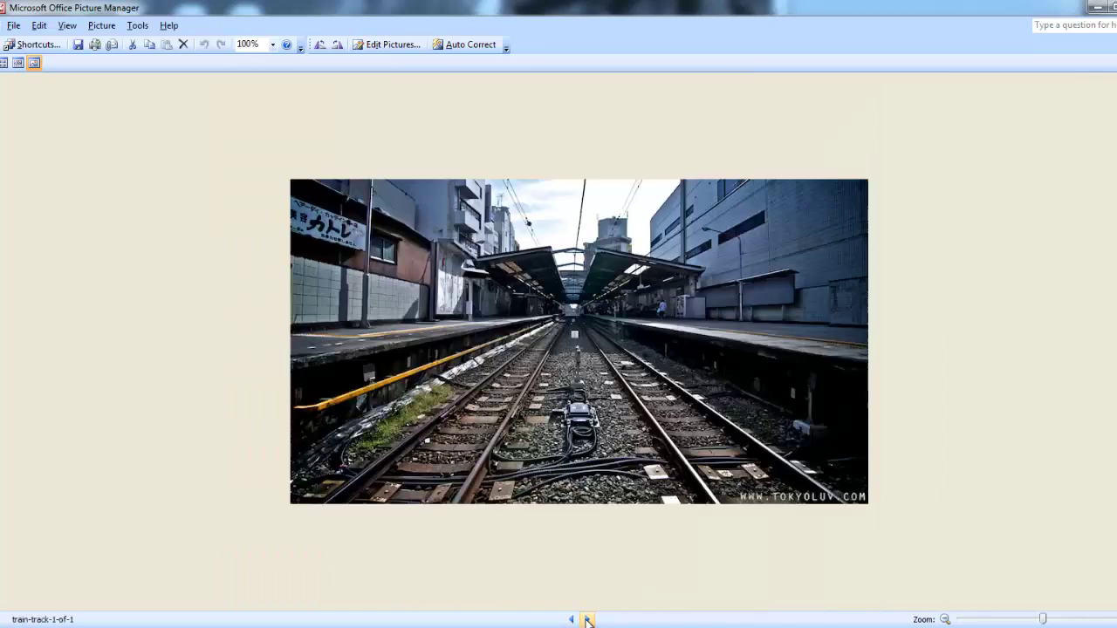
{"action": "left_click", "coordinate": [588, 620]}
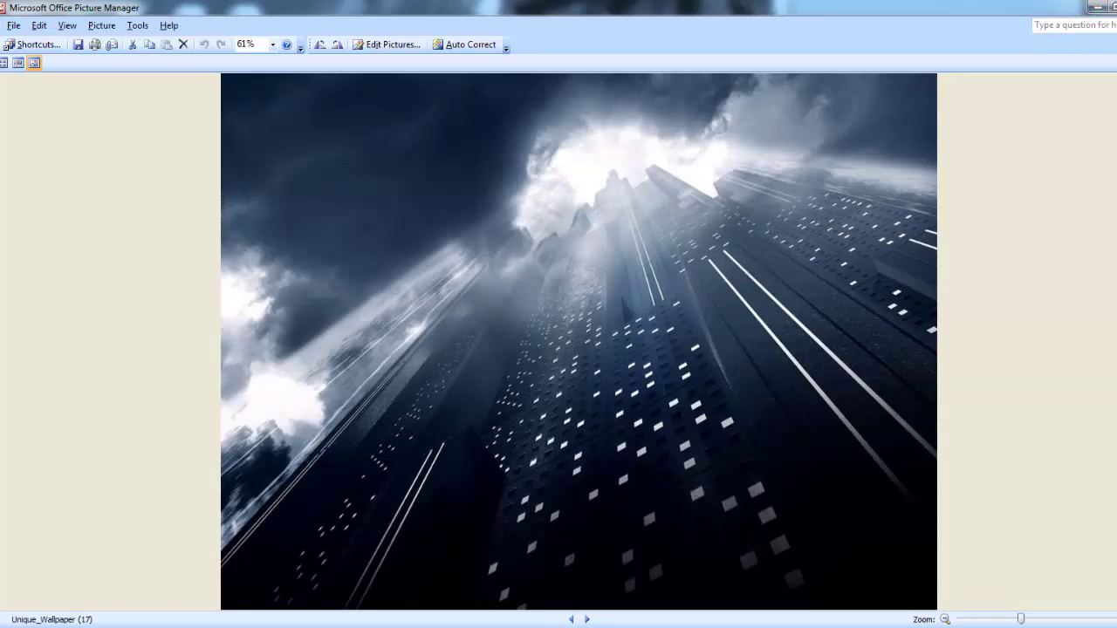
Step: Switch to the Students_Works folder in Windows Explorer, view the Unique_Wallpaper (17) image and close it
{"action": "left_click", "coordinate": [419, 627]}
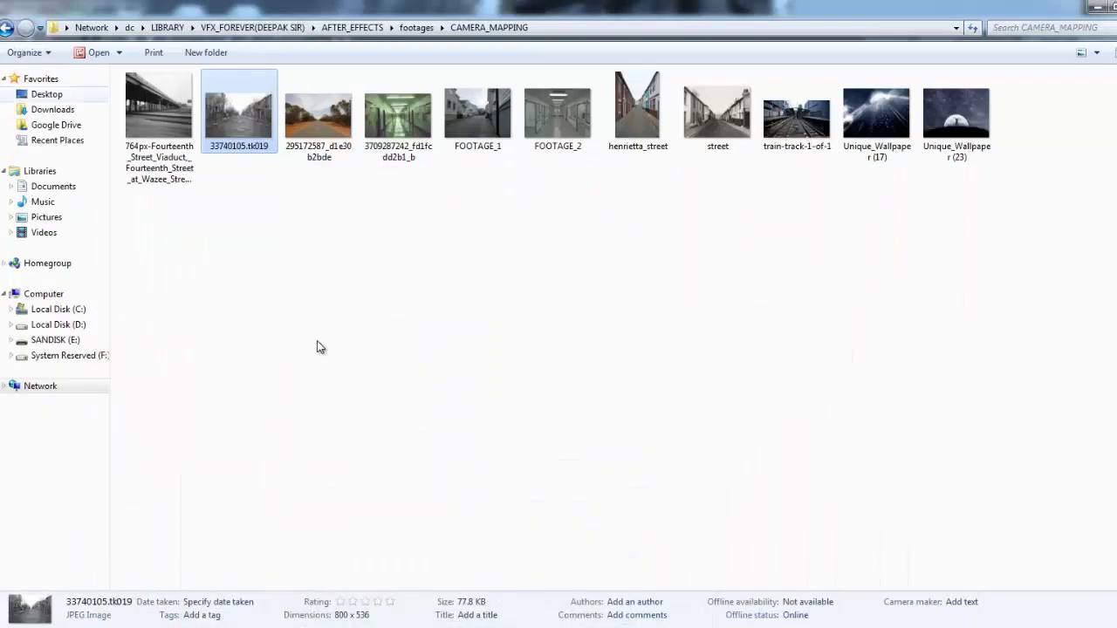
{"action": "left_click", "coordinate": [422, 412]}
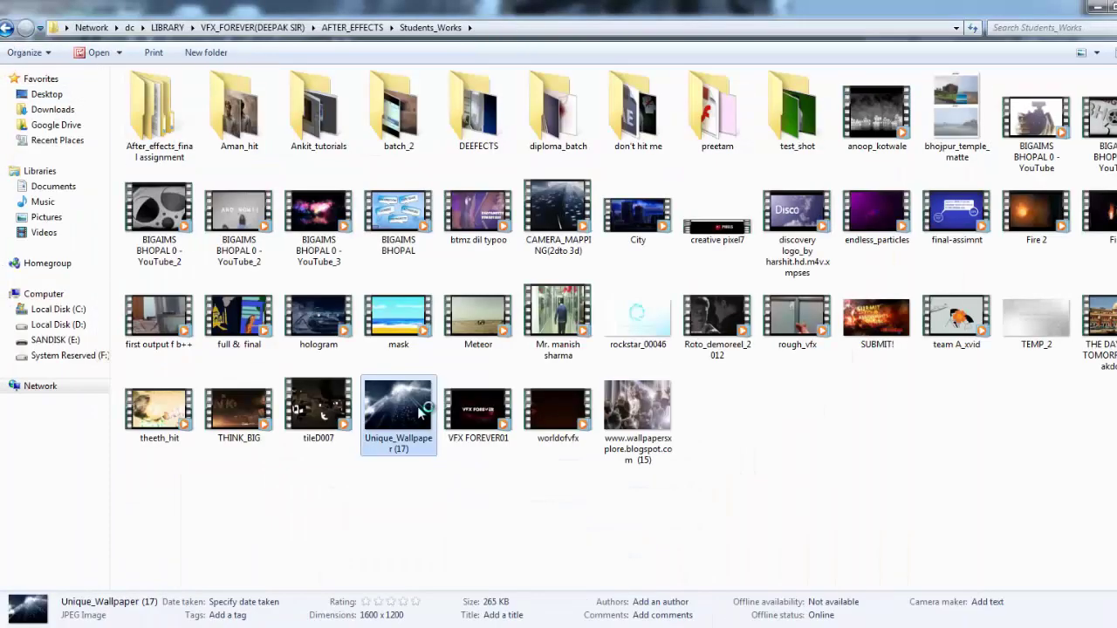
{"action": "double_click", "coordinate": [422, 412]}
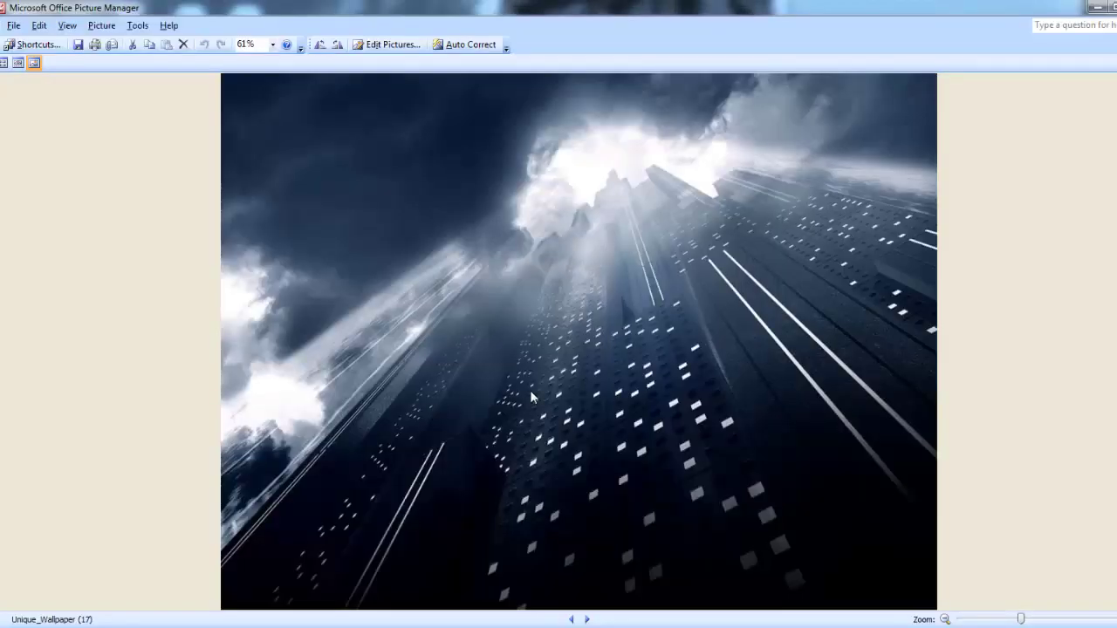
{"action": "left_click", "coordinate": [1116, 7]}
Step: Open the CAMERA_MAPPING(2dto 3d) movie from the Students_Works folder in QuickTime, play it and scrub through its camera move
{"action": "right_click", "coordinate": [566, 207]}
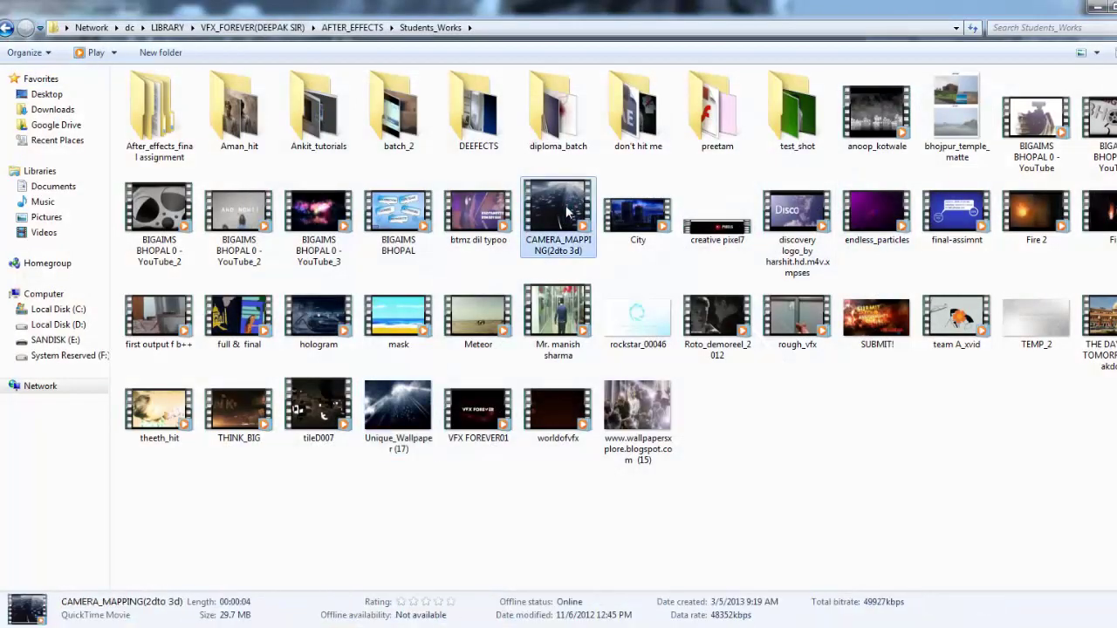
{"action": "mouse_move", "coordinate": [605, 267]}
{"action": "left_click", "coordinate": [862, 281]}
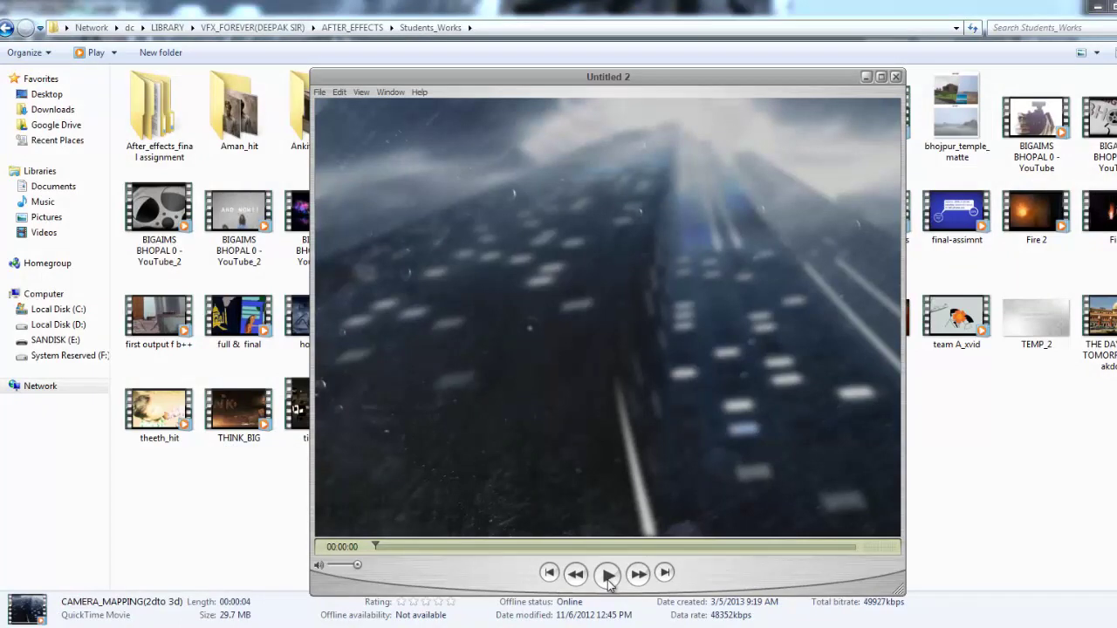
{"action": "left_click", "coordinate": [609, 576]}
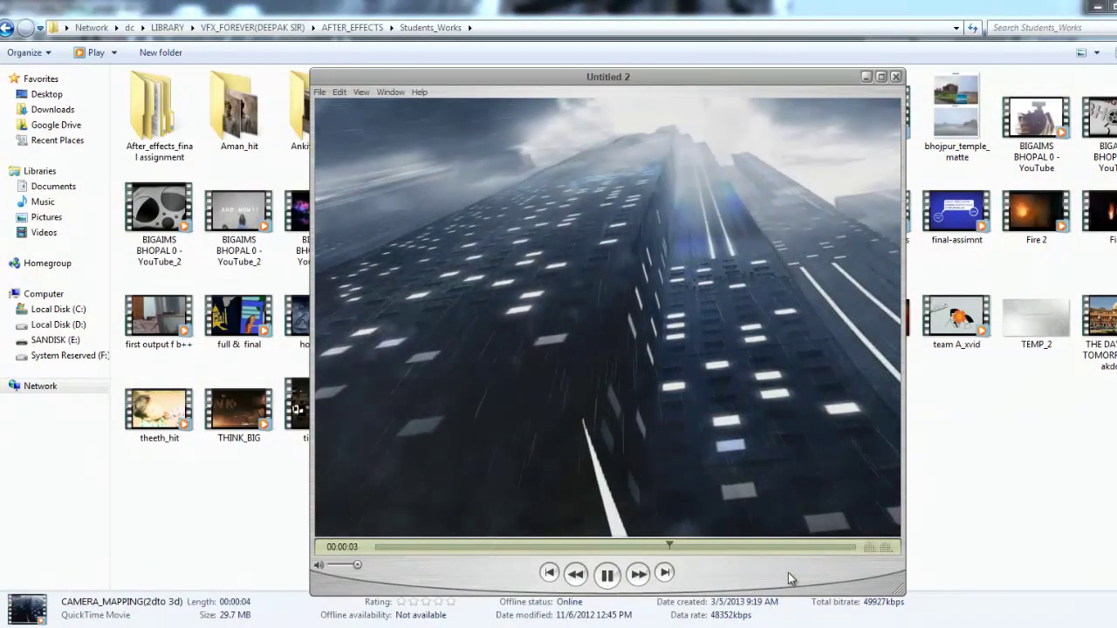
{"action": "left_click_drag", "start_coordinate": [814, 546], "coordinate": [545, 563]}
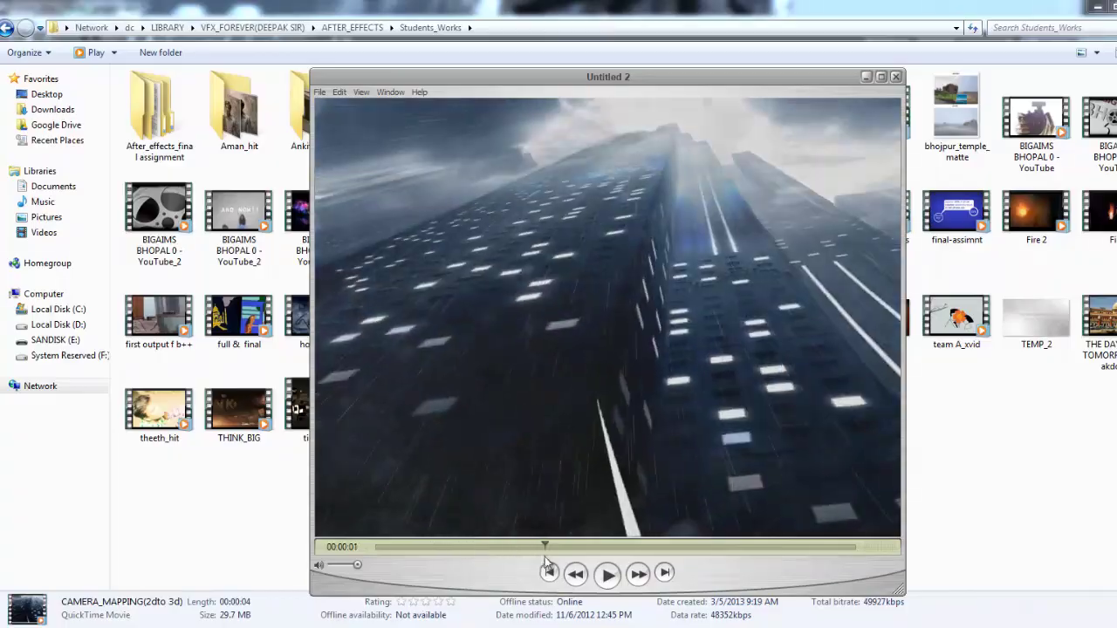